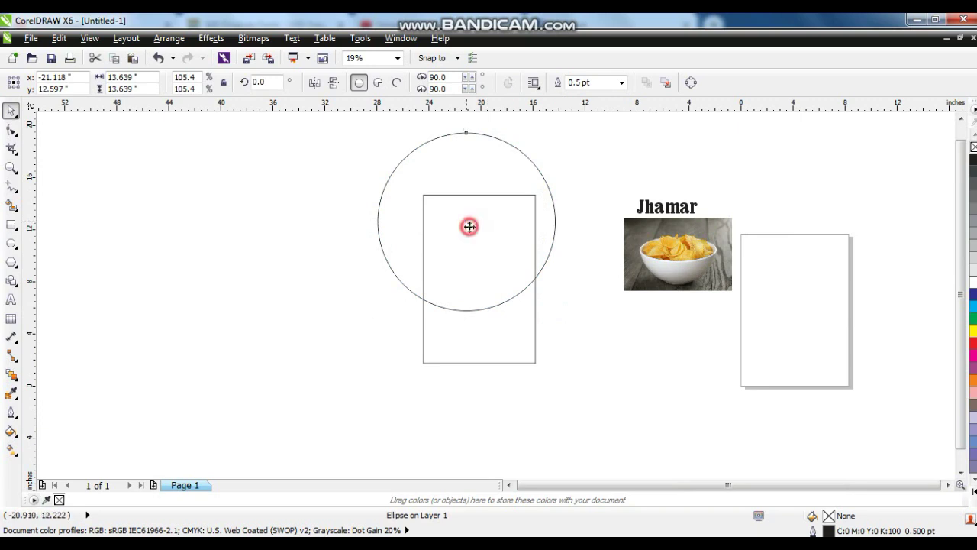
- Position the large circle over the rectangle and fill it uniformly with dark red, C 27, M 95, Y 100, K 32
left_click_drag(606, 375, 361, 116)
left_click(361, 116)
scroll(436, 215, "up", 1)
left_click(439, 135)
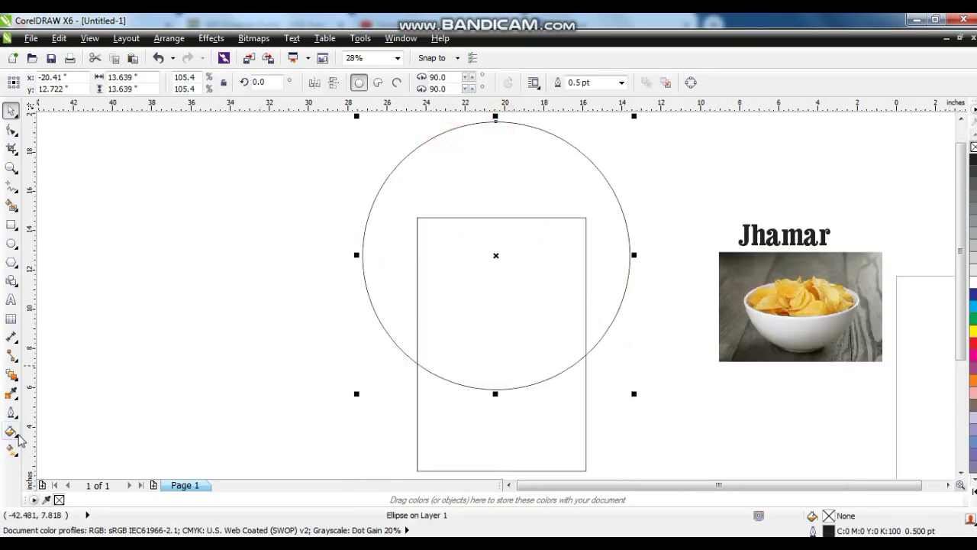
left_click(11, 431)
left_click(50, 330)
left_click(188, 182)
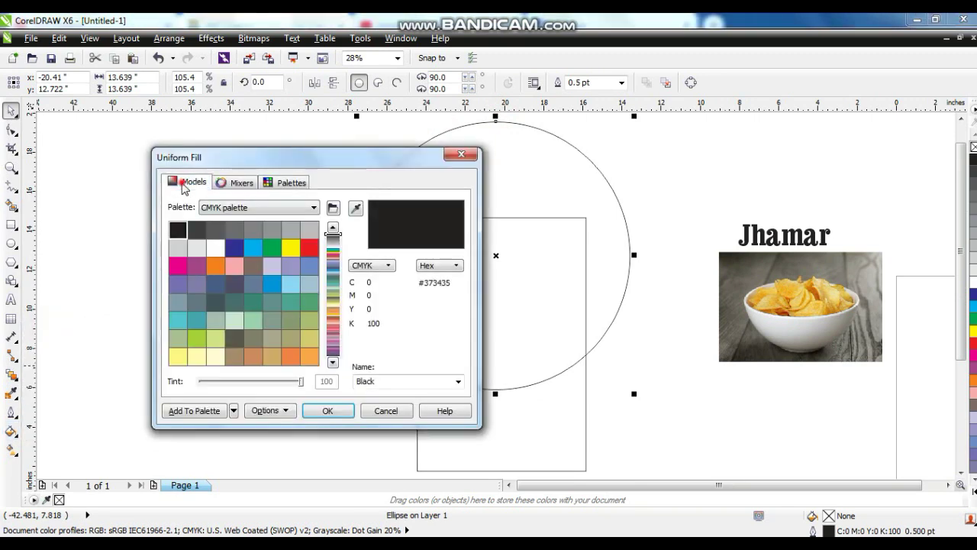
left_click(336, 382)
left_click(339, 387)
left_click(303, 295)
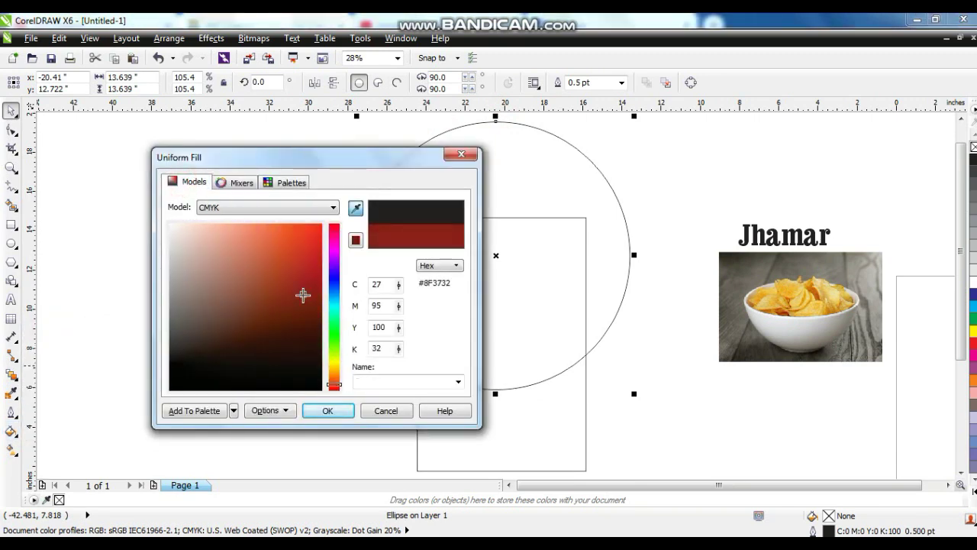
left_click(344, 411)
- Apply a radial fountain fill to the circle, dark red at the edge and orange at the centre
left_click(252, 356)
left_click(520, 331)
key("g")
left_click_drag(510, 275, 516, 337)
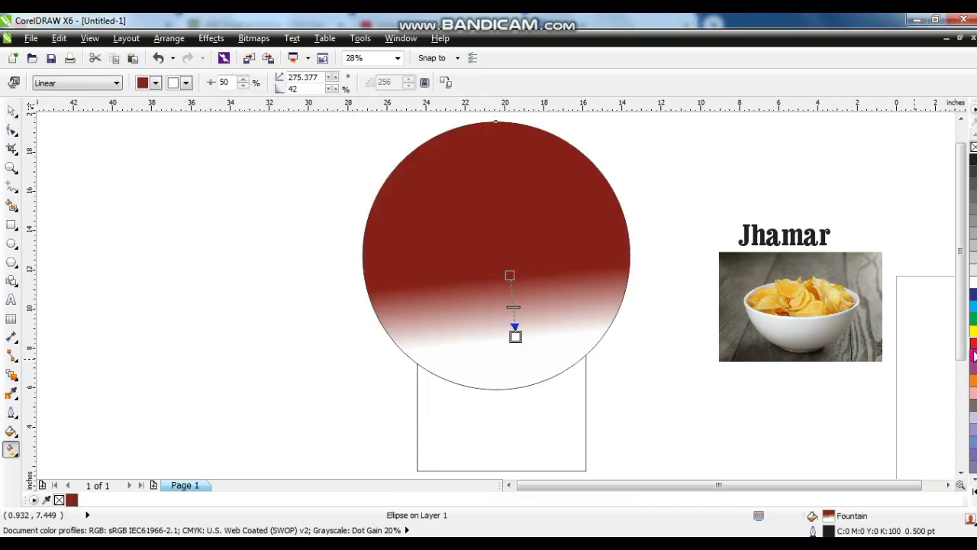
left_click_drag(753, 374, 527, 338)
left_click(117, 84)
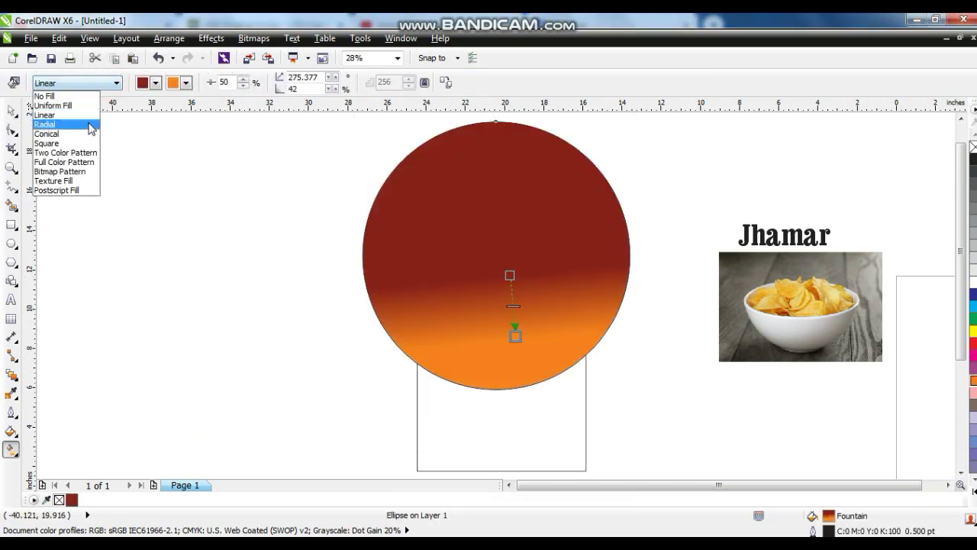
left_click(90, 123)
mouse_move(497, 303)
left_mouse_down()
mouse_move(524, 367)
mouse_move(502, 286)
mouse_move(498, 293)
left_mouse_up()
left_click(11, 111)
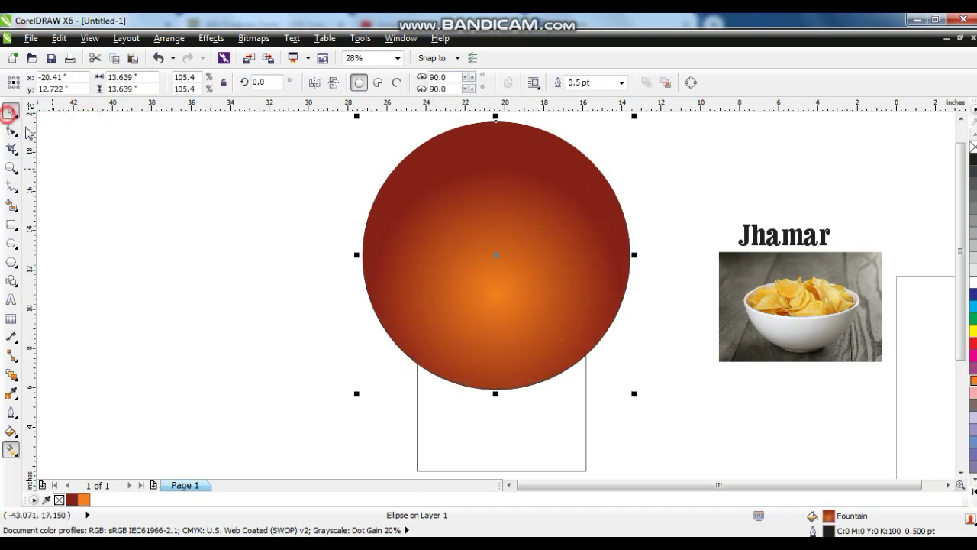
- Remove the circle's outline and PowerClip it inside the rectangle
scroll(496, 116, "up", 1)
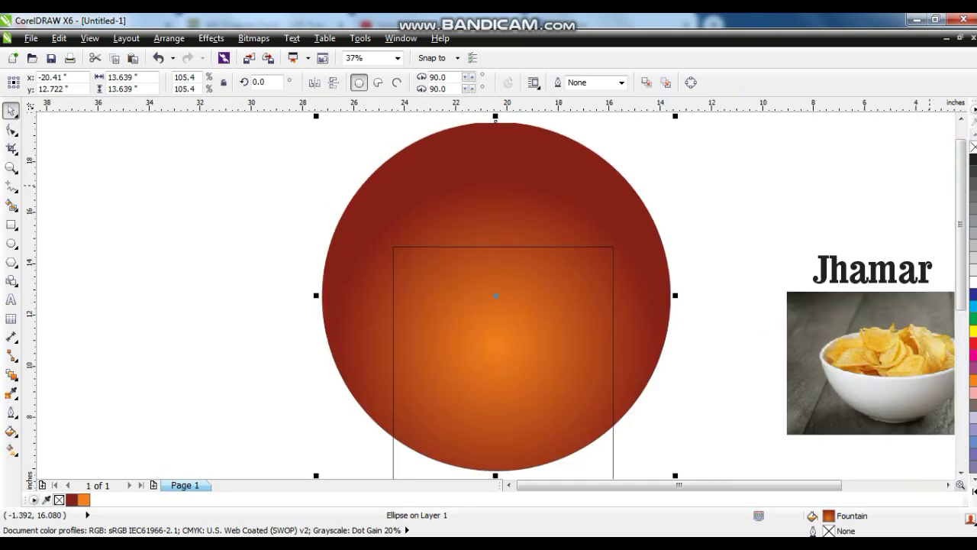
left_click(211, 40)
mouse_move(273, 250)
left_click(332, 242)
left_click(430, 246)
left_click(294, 250)
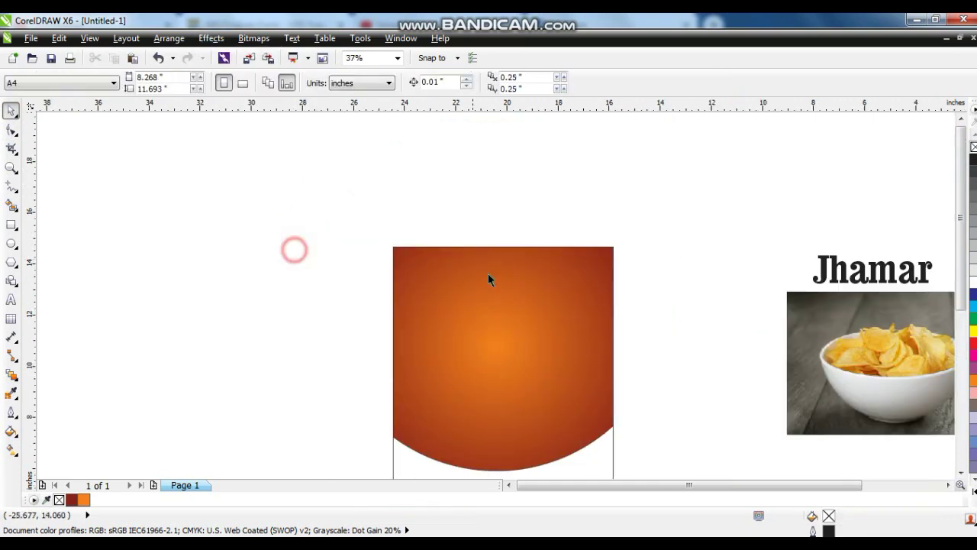
- Trace the upper edge of the chips and bowl in the photo with straight line segments
left_click(495, 274)
key("shift+F2")
left_click(621, 248)
left_click(929, 246)
key("shift+F2")
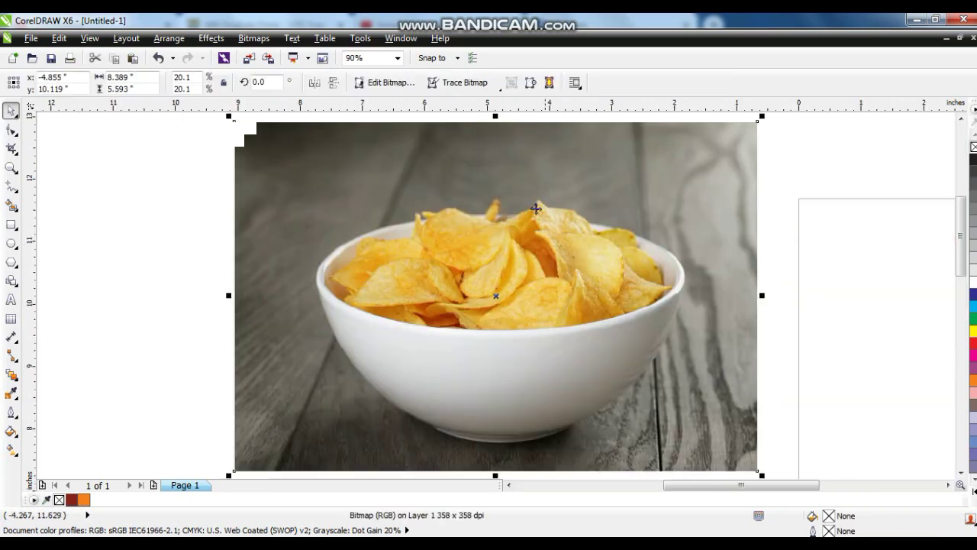
left_click(156, 190)
left_click(11, 166)
left_click_drag(272, 168, 725, 420)
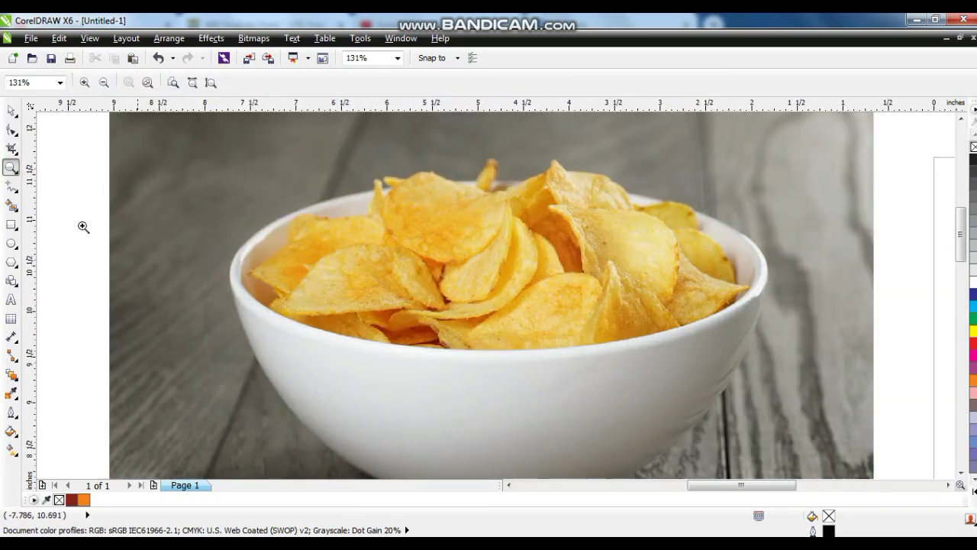
left_click(10, 188)
left_click(374, 193)
double_click(480, 181)
left_click(528, 181)
left_click(555, 162)
left_click(633, 195)
double_click(739, 232)
left_click(758, 306)
left_click(374, 192)
double_click(239, 254)
left_click(234, 295)
- Continue the traced line down around the bowl's base and close the outline
key("F3")
left_click(11, 168)
mouse_move(179, 235)
left_mouse_down()
mouse_move(468, 394)
mouse_move(573, 437)
left_mouse_up()
left_click(11, 188)
left_click(260, 204)
left_click(403, 373)
left_click(572, 372)
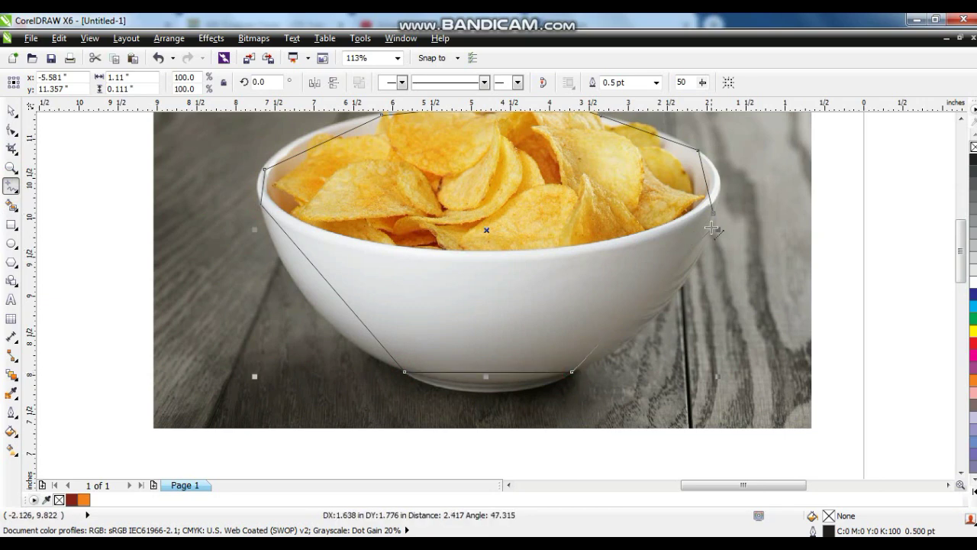
left_click(712, 214)
- Convert all segments of the bowl outline to curves and bend the upper-left one along the rim
left_click(12, 131)
key("F3")
left_click_drag(642, 378, 286, 152)
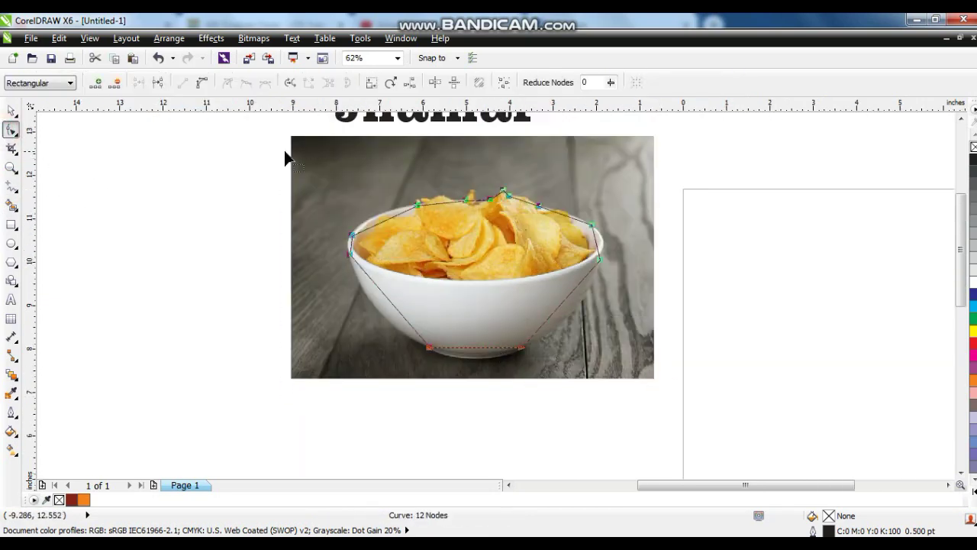
key("shift+F2")
left_click_drag(298, 206, 277, 240)
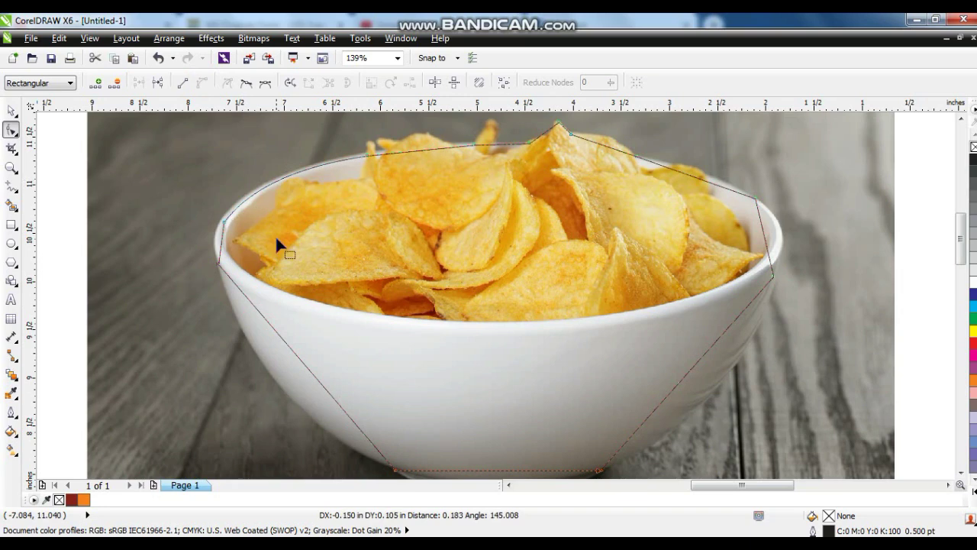
- Bend the outline's left side segments to follow the bowl's left rim and wall
left_click(9, 167)
left_click_drag(152, 184, 407, 351)
left_click(11, 130)
left_click_drag(369, 236, 361, 233)
left_click(960, 471)
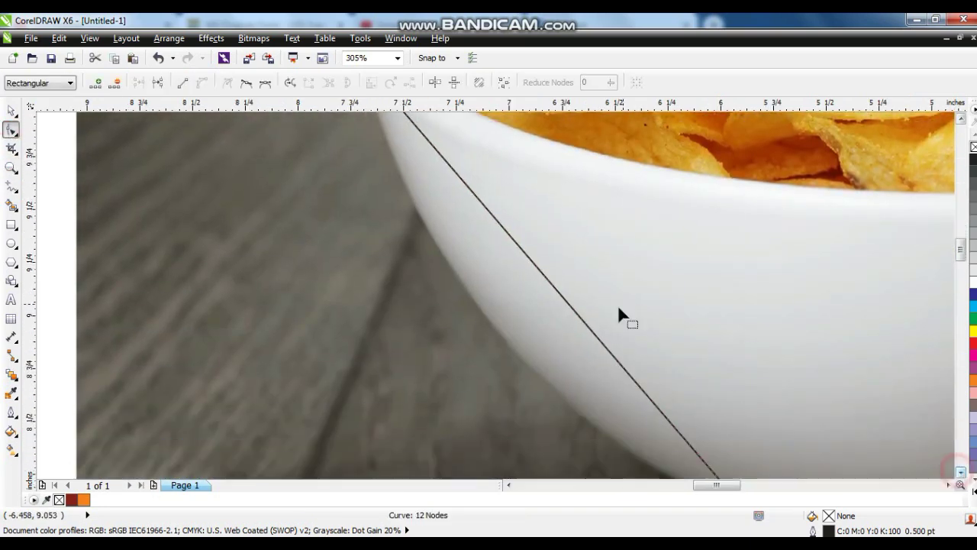
left_click_drag(575, 313, 513, 337)
key("F3")
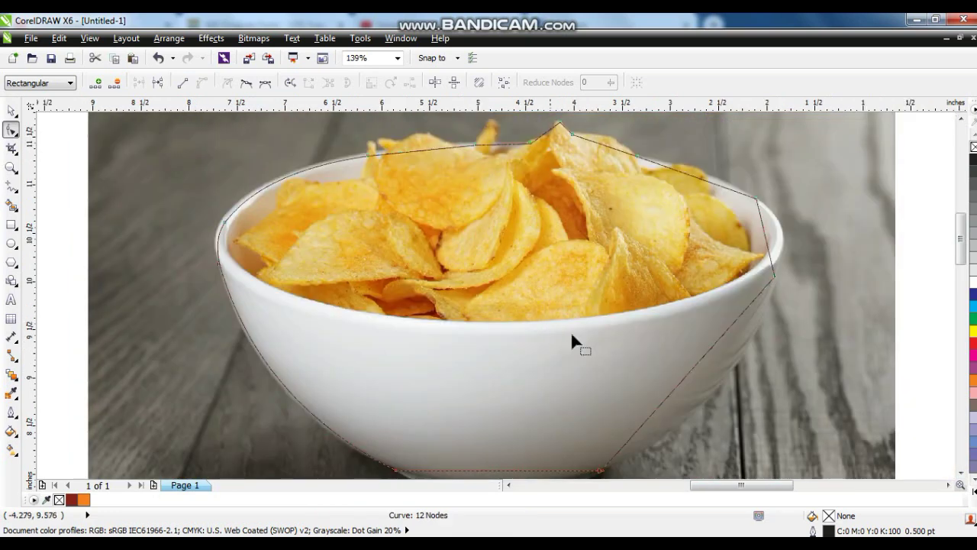
- Bend the outline's right side segments to follow the bowl's right wall and rim
left_click_drag(700, 374, 719, 386)
left_click_drag(768, 246, 773, 210)
left_click_drag(719, 186, 608, 168)
left_click_drag(675, 167, 679, 163)
- Curve the outline's top segments to follow the upper edge of the chips
left_click(11, 168)
left_click_drag(218, 235, 727, 114)
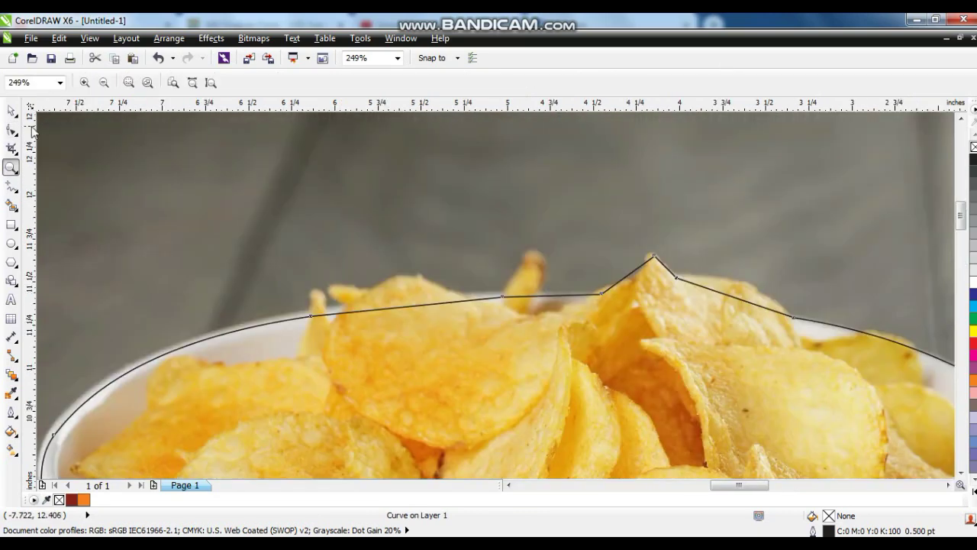
left_click(10, 130)
left_click(312, 315)
left_click_drag(373, 310, 369, 290)
left_click_drag(441, 303, 439, 291)
left_click_drag(534, 297, 535, 291)
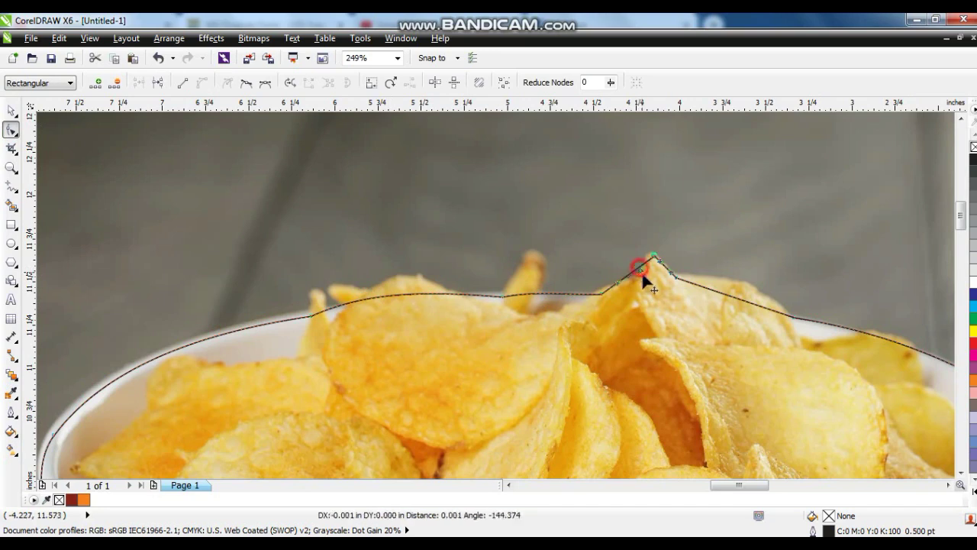
left_click(701, 268)
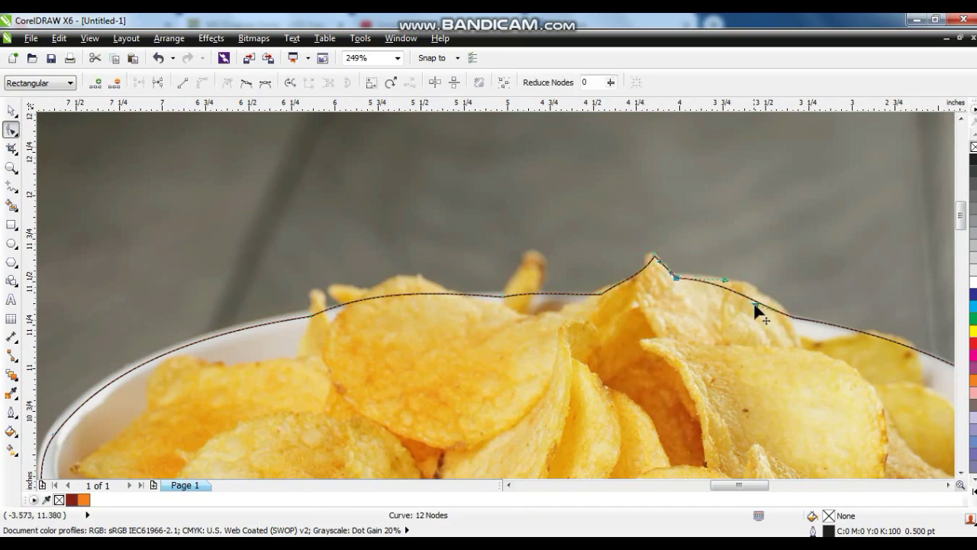
left_click_drag(756, 309, 731, 287)
scroll(672, 322, "down", 1)
scroll(541, 400, "down", 1)
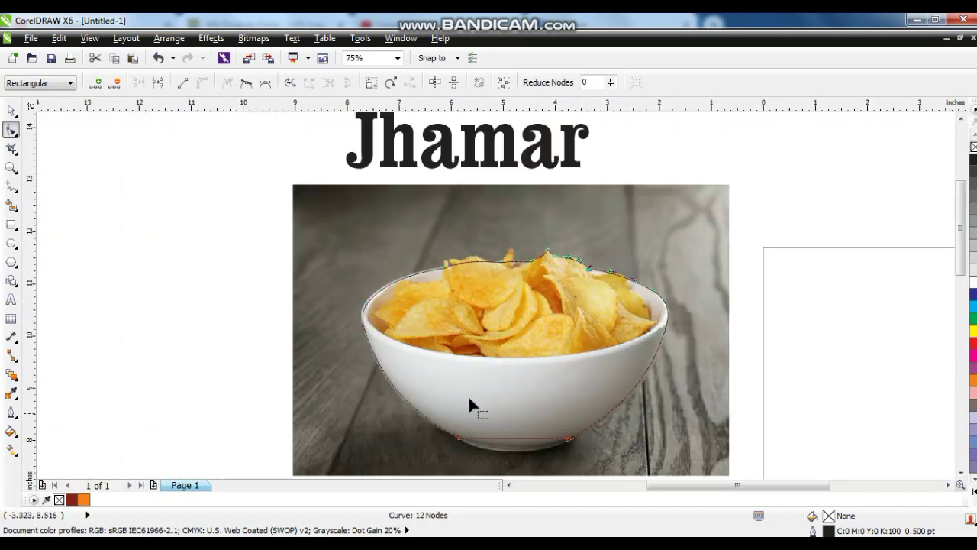
- Curve the outline's bottom segment around the bowl's foot and PowerClip the photo inside the outline
left_click(12, 168)
left_click_drag(419, 419, 622, 452)
left_click(12, 130)
left_click(307, 307)
left_click_drag(417, 307, 394, 365)
left_click_drag(534, 307, 573, 353)
left_click(168, 301)
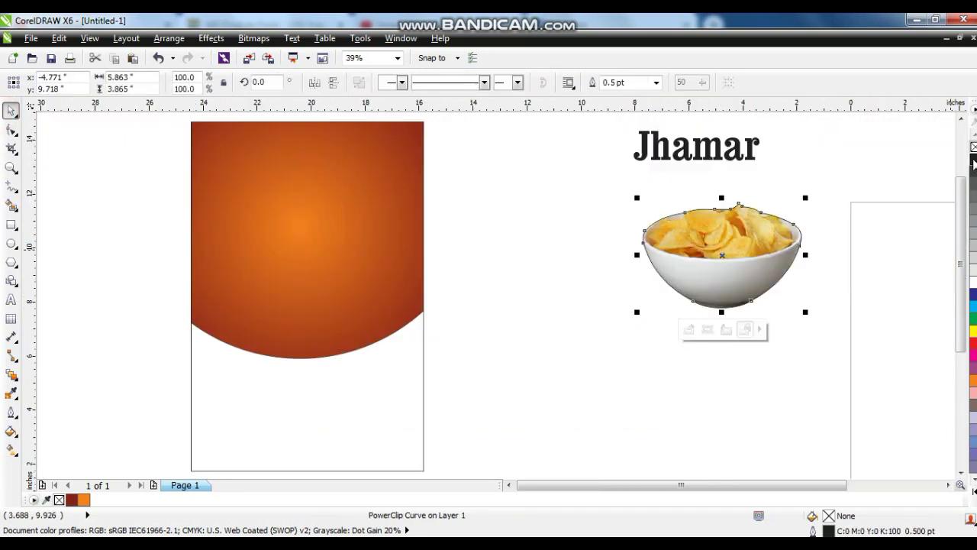
- Move the cut-out bowl without outline onto the rectangle's lower part and enlarge it to about the rectangle's width
left_click_drag(752, 256, 310, 410)
left_click_drag(363, 350, 455, 284)
left_click_drag(346, 368, 330, 416)
- Move the gradient circle up inside the rectangle's PowerClip to about y 13.44 in
left_click(365, 280, "ctrl")
left_click_drag(338, 289, 337, 270)
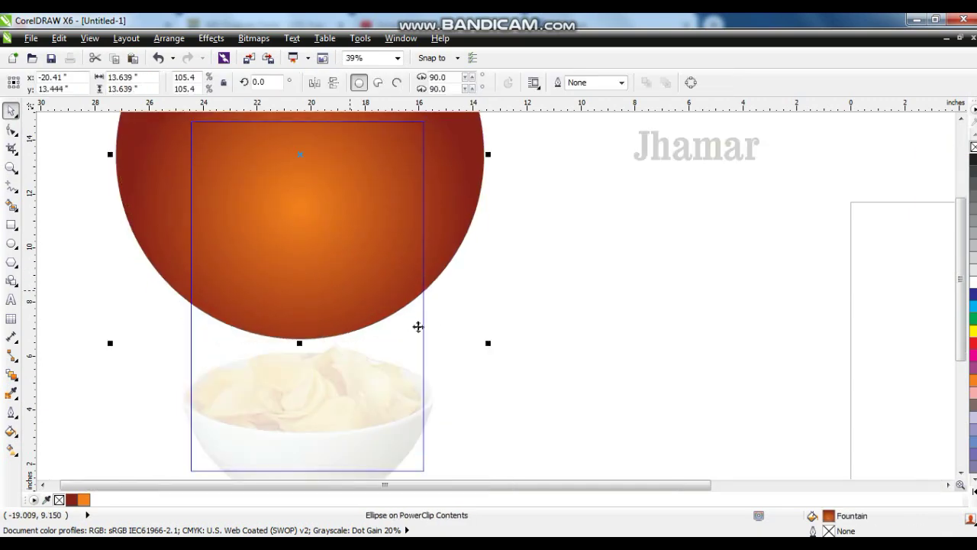
left_click(464, 336, "ctrl")
- Tilt the bowl to about 3.4° and adjust its position and size to about 8.8 in wide
left_click_drag(374, 402, 373, 397)
left_click(373, 397)
left_click_drag(443, 333, 438, 325)
left_click(469, 331)
left_click_drag(367, 394, 372, 395)
left_click_drag(442, 334, 438, 336)
left_click_drag(373, 399, 355, 416)
left_click_drag(439, 337, 436, 339)
left_click(507, 366)
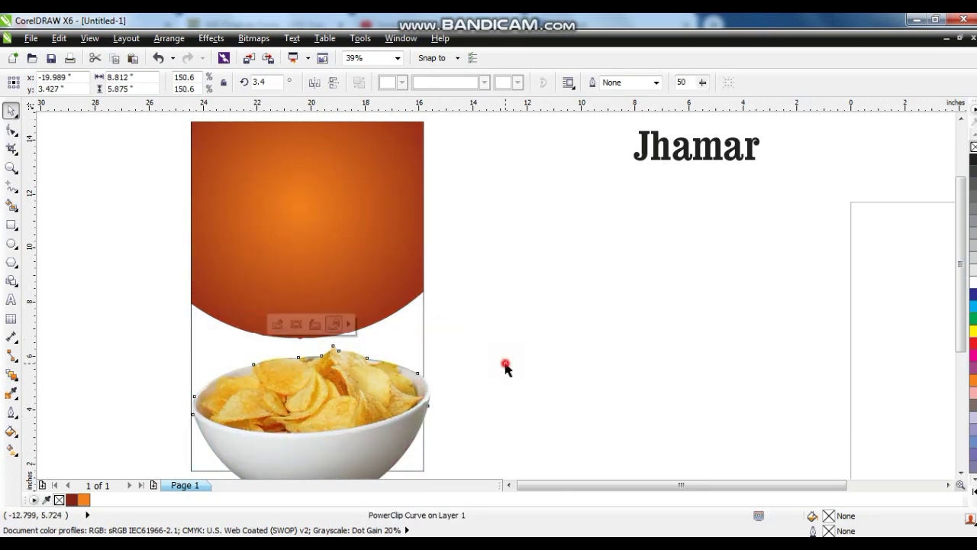
- Nudge the bowl outline's top node beside the gap between the chips downward to trim the background
left_click(12, 168)
left_click_drag(194, 345, 494, 415)
left_click(11, 129)
left_click(584, 237)
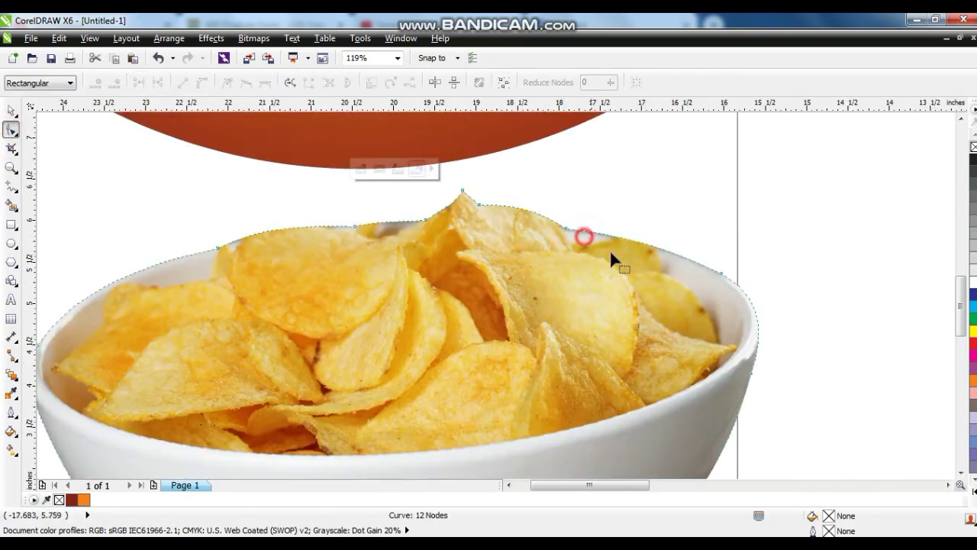
left_click(12, 168)
left_click_drag(329, 163, 776, 359)
left_click(10, 130)
left_click_drag(111, 182, 250, 253)
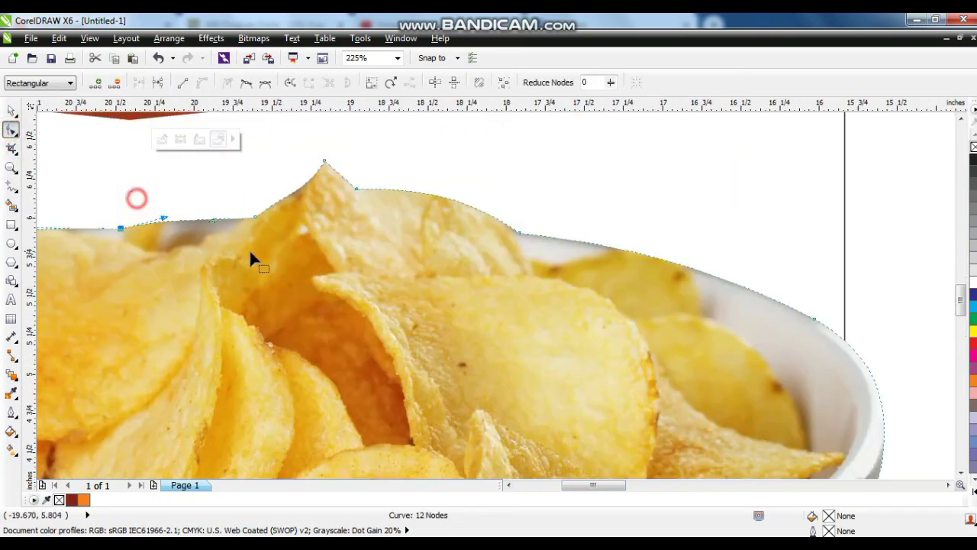
key("Down")
- Nudge the outline nodes along the chip peak and right rim inward to trim the remaining background
left_click(399, 289)
left_click_drag(310, 144, 636, 339)
left_click_drag(726, 257, 849, 367)
key("Down")
key("Left")
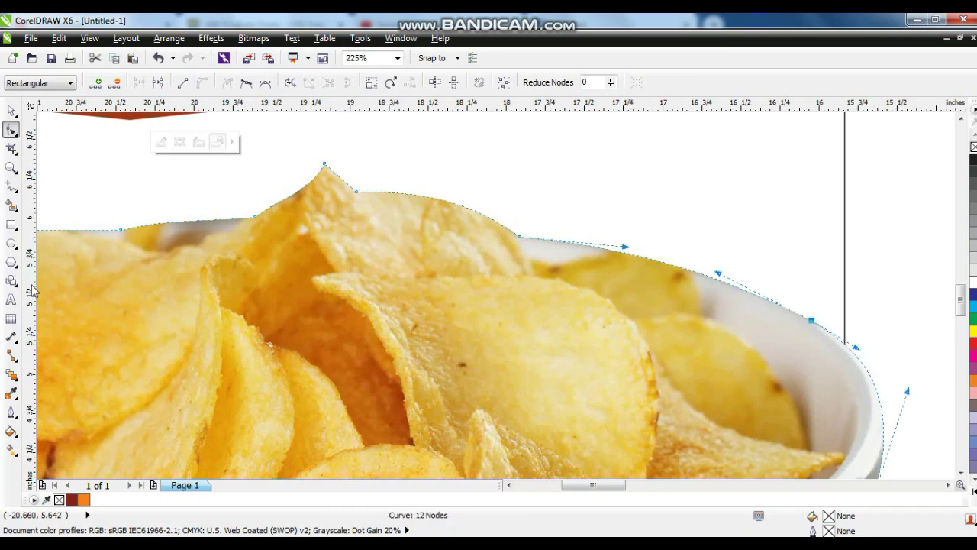
left_click(14, 169)
right_click(500, 245)
right_click(500, 245)
left_click(11, 112)
left_click(517, 246)
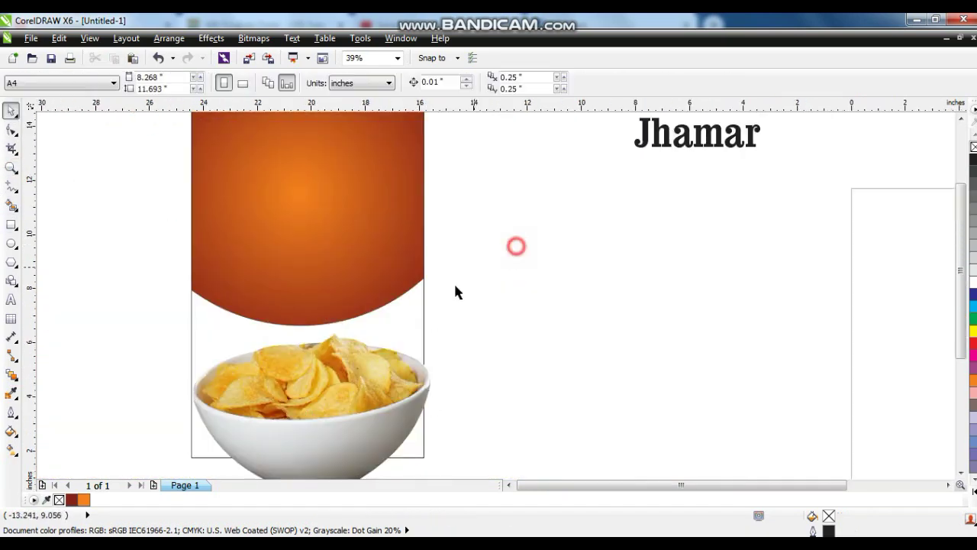
- Fill the rectangle with 20% black and apply a horizontal linear fountain fill with grey at both ends
left_click(424, 302)
left_click(973, 260)
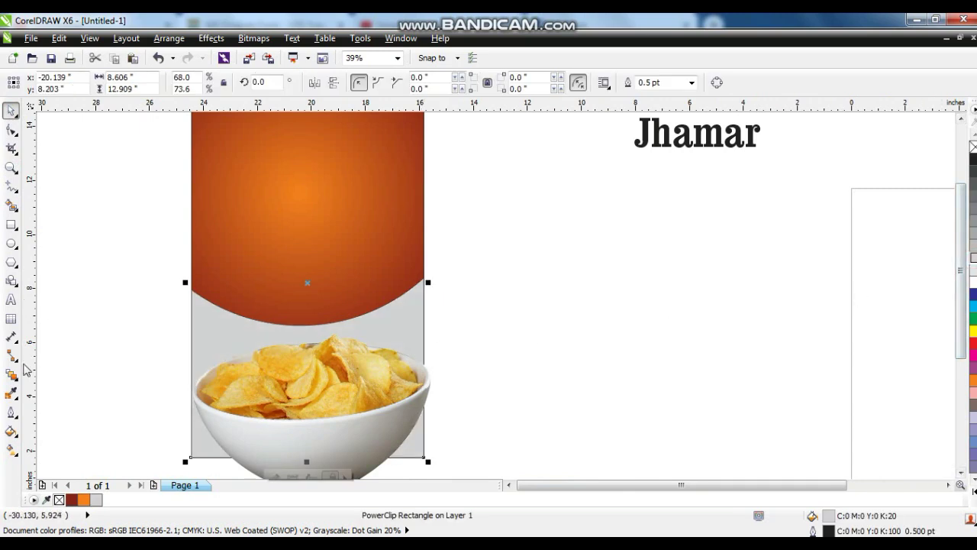
key("g")
left_click_drag(248, 375, 352, 374)
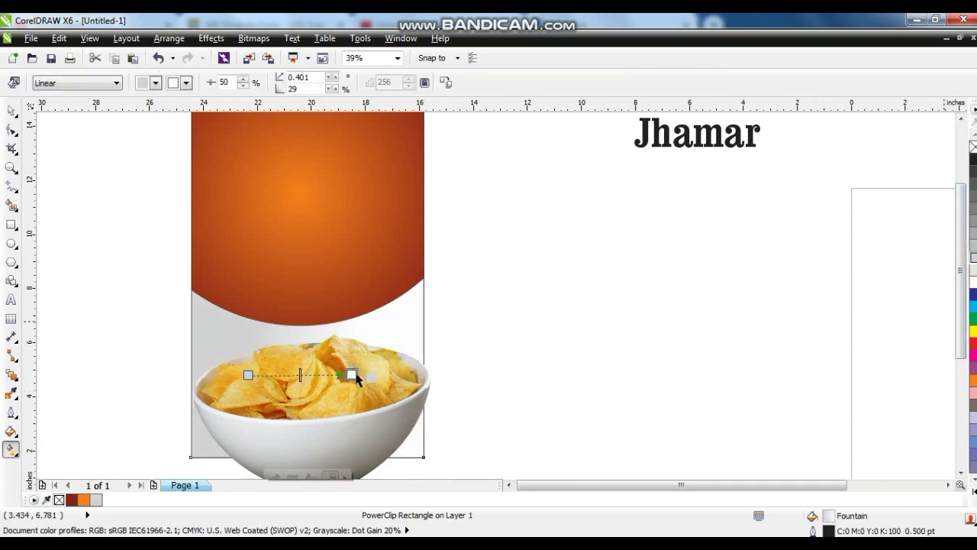
left_click(973, 259)
- Add white colour stops in the middle of the rectangle's grey gradient, one at 63%, and spread its ends outward
left_click_drag(338, 357, 290, 375)
left_click_drag(354, 374, 380, 374)
left_click_drag(245, 374, 220, 372)
left_click_drag(378, 374, 397, 372)
double_click(299, 372)
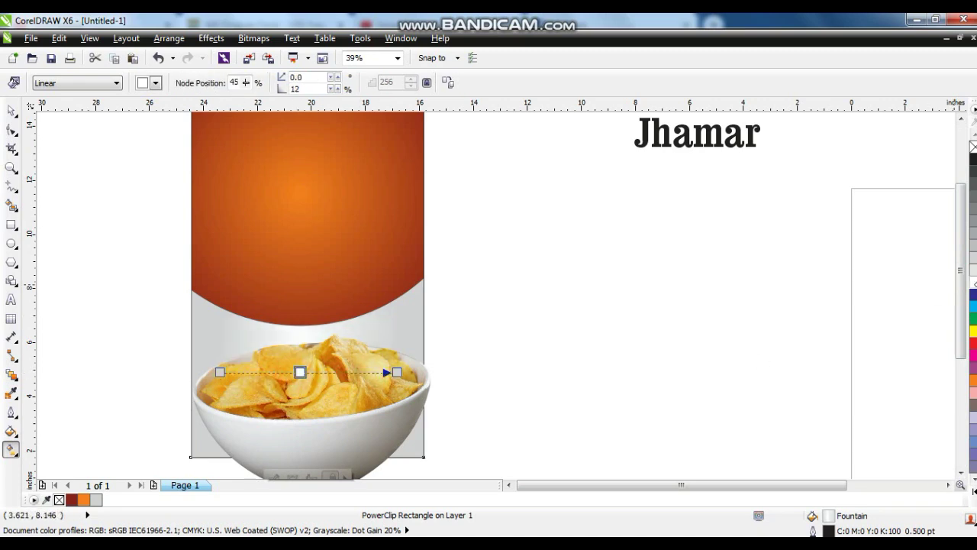
left_click_drag(272, 372, 333, 373)
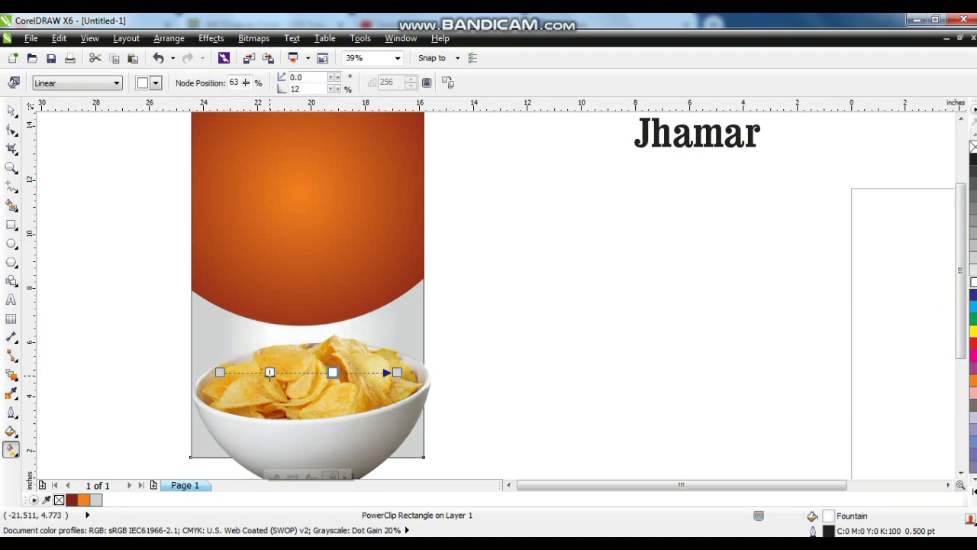
left_click_drag(220, 372, 222, 373)
left_click(11, 111)
left_click(81, 269)
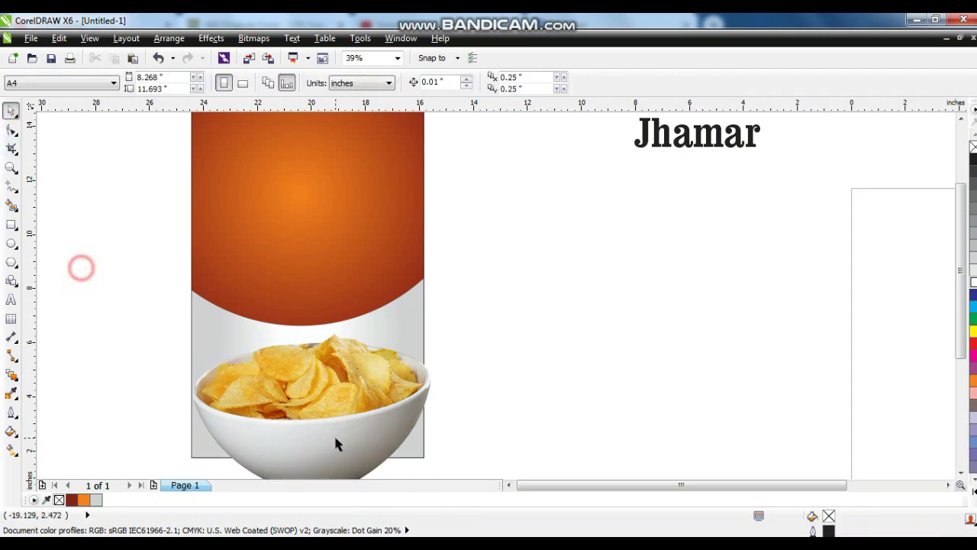
- Tilt the bowl to 7° and enlarge it to about 9.3 in wide
left_click_drag(352, 431, 359, 435)
left_click(361, 434)
left_click_drag(442, 338, 437, 330)
left_click(406, 392)
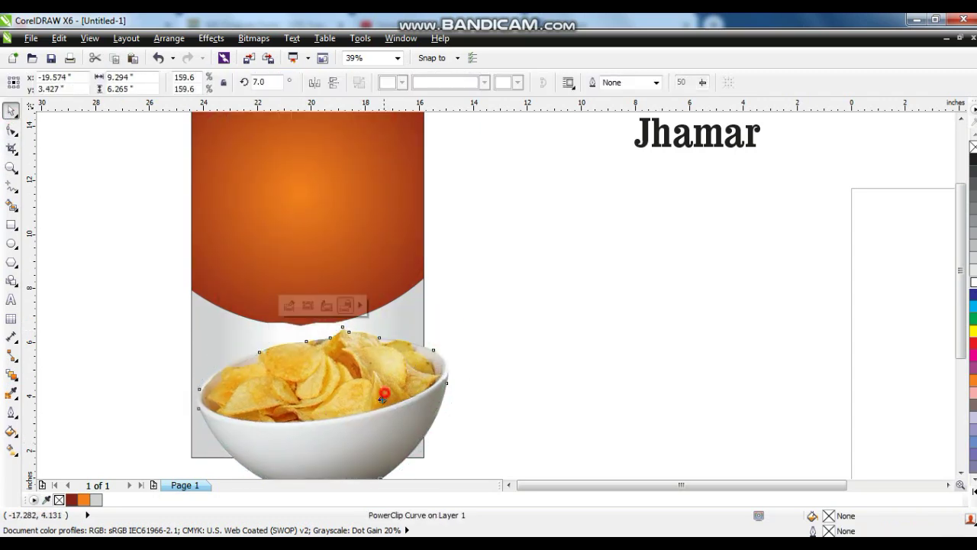
left_click(488, 344)
- PowerClip the bowl inside the rectangle
left_click(399, 390)
scroll(398, 390, "down", 1)
scroll(210, 376, "up", 1)
left_click(265, 321)
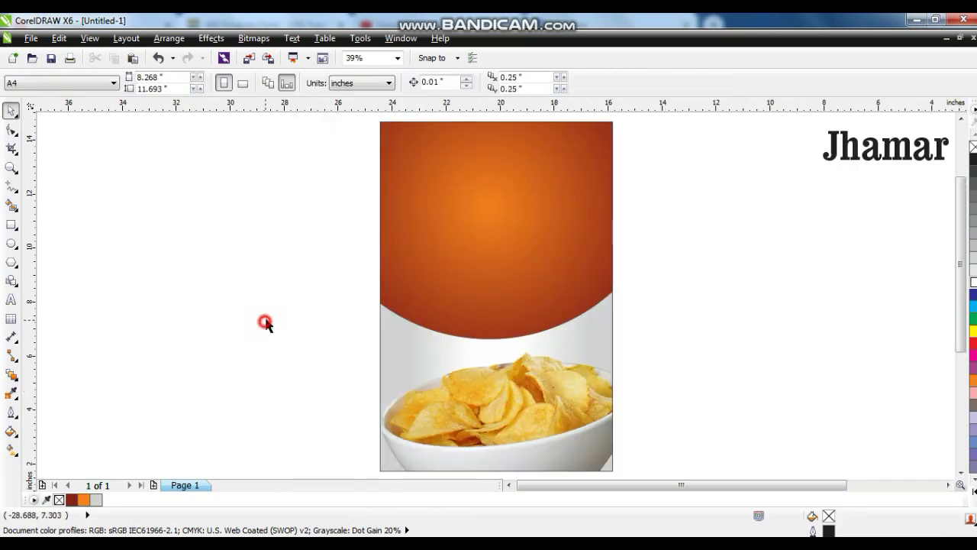
- Draw an ellipse about 5.5 by 3.4 in on the orange area and give it a white outline
left_click(12, 167)
left_click_drag(660, 325, 722, 337)
left_click_drag(365, 119, 588, 295)
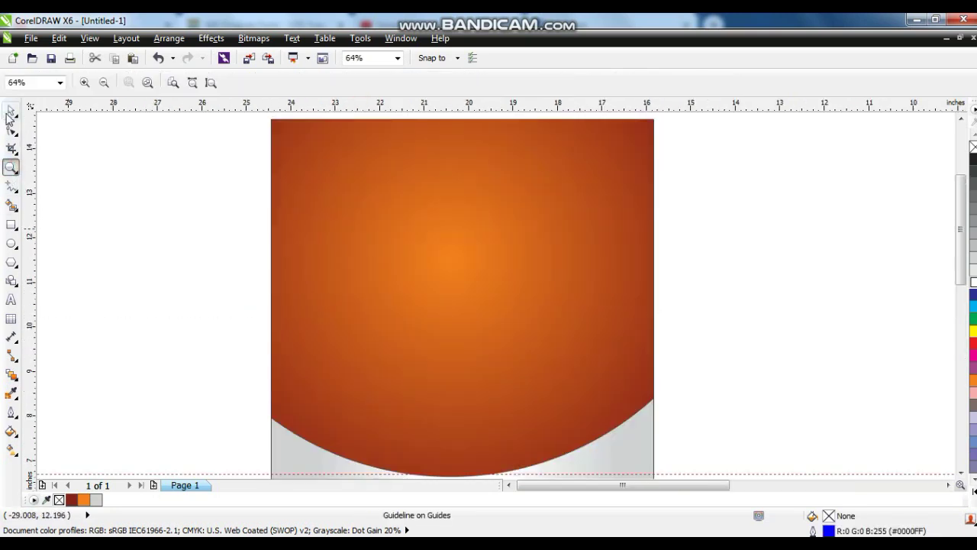
left_click(9, 113)
left_click(12, 243)
left_click_drag(343, 190, 511, 293)
left_click_drag(578, 334, 587, 341)
left_click(11, 110)
key("shift+F2")
right_click(973, 284)
- Make a narrower concentric copy of the white ellipse, about 5.08 in wide
left_click(786, 119)
left_click(752, 230)
left_click_drag(778, 297, 759, 299)
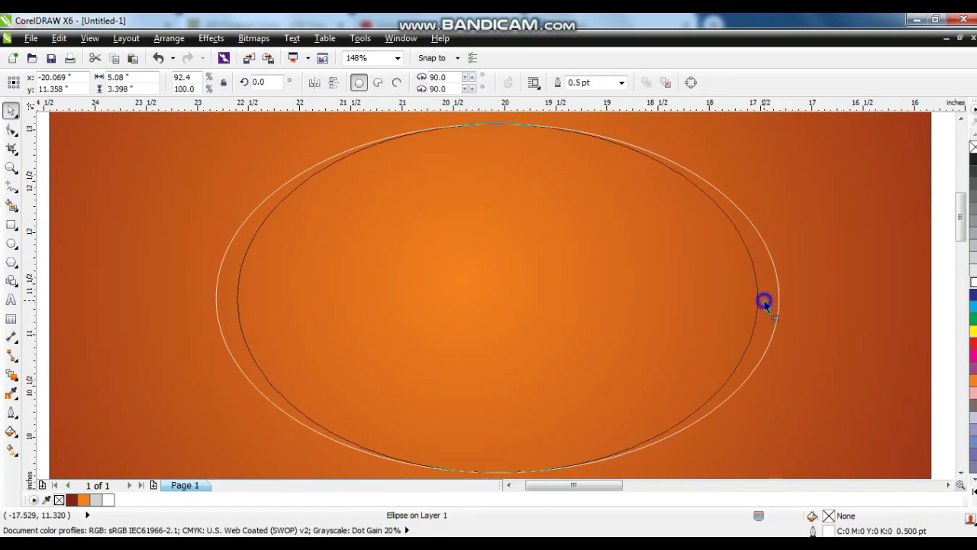
- Trim the outer ellipse with the inner one, delete the inner ellipse, and give the resulting ring an orange fill without outline
left_click(730, 200, "shift")
left_click(461, 83)
left_click_drag(303, 183, 348, 193)
key("Delete")
left_click(545, 128)
left_click(975, 285)
left_click(973, 380)
right_click(973, 147)
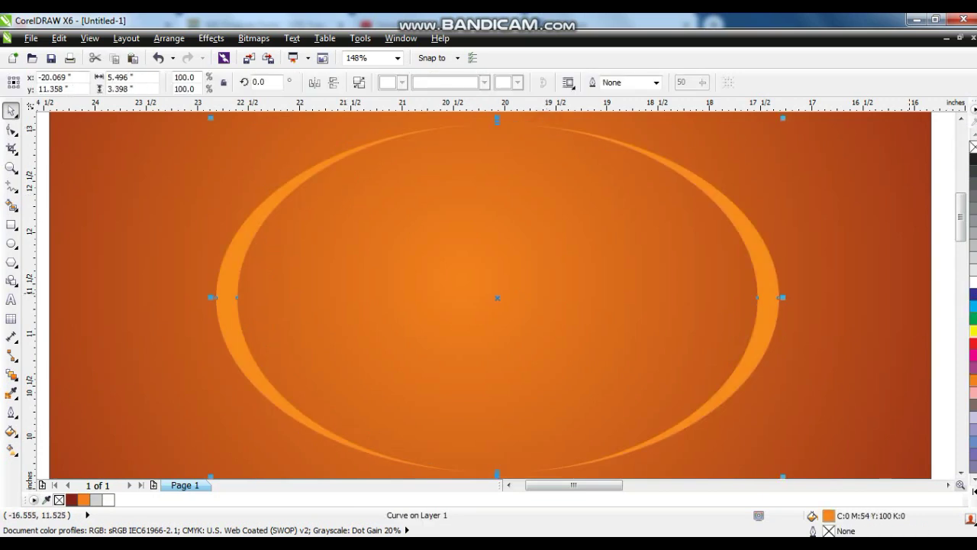
- Add a smaller concentric copy of the orange ring inside the first and group the two rings
scroll(817, 245, "down", 2)
mouse_move(757, 178)
left_mouse_down()
mouse_move(761, 191)
mouse_move(744, 190)
left_mouse_up()
left_click(741, 267, "shift")
key("ctrl+g")
left_click(794, 278, "shift")
- Move the Jhamar text onto the middle of the elliptical rings
scroll(794, 278, "down", 2)
left_click(731, 280)
left_click_drag(855, 152, 487, 225)
scroll(487, 226, "up", 3)
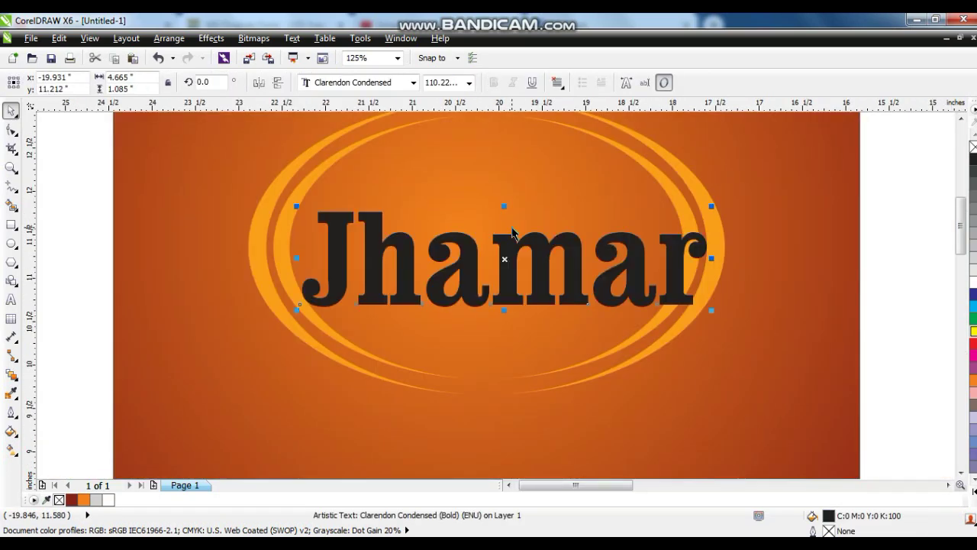
- Convert the Jhamar text to curves and skew it so its right end slants upward
key("ctrl+q")
left_click(681, 269)
left_click_drag(711, 261, 712, 220)
double_click(511, 230)
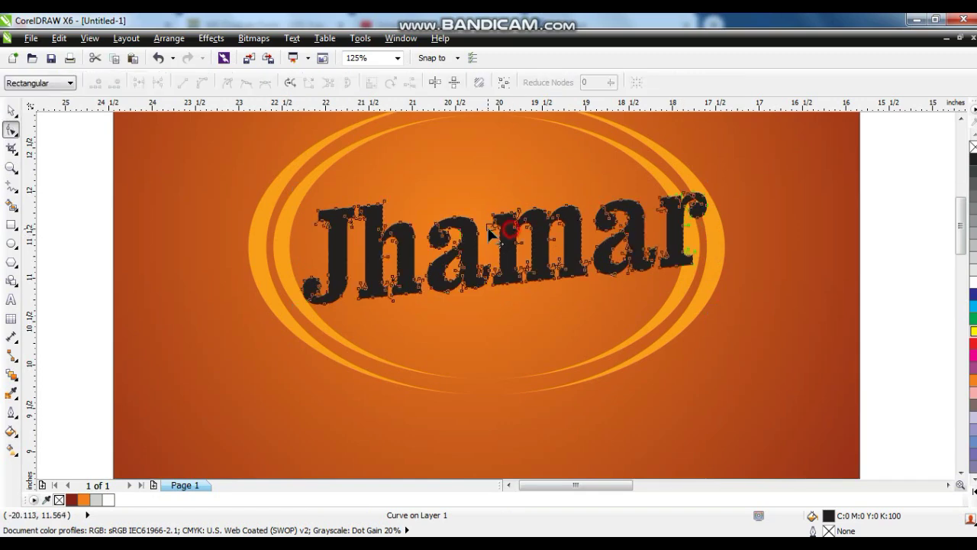
- Shrink the slanted Jhamar lettering to about 3.55 in wide and centre it within the rings
left_click(11, 110)
left_click_drag(712, 310, 678, 300)
left_click_drag(528, 228, 511, 226)
left_click_drag(663, 185, 632, 196)
left_click_drag(533, 223, 543, 224)
- Give the Jhamar lettering an 8 pt outline with rounded corners, placed behind the fill and scaling with the object
key("shift+F2")
left_click(11, 415)
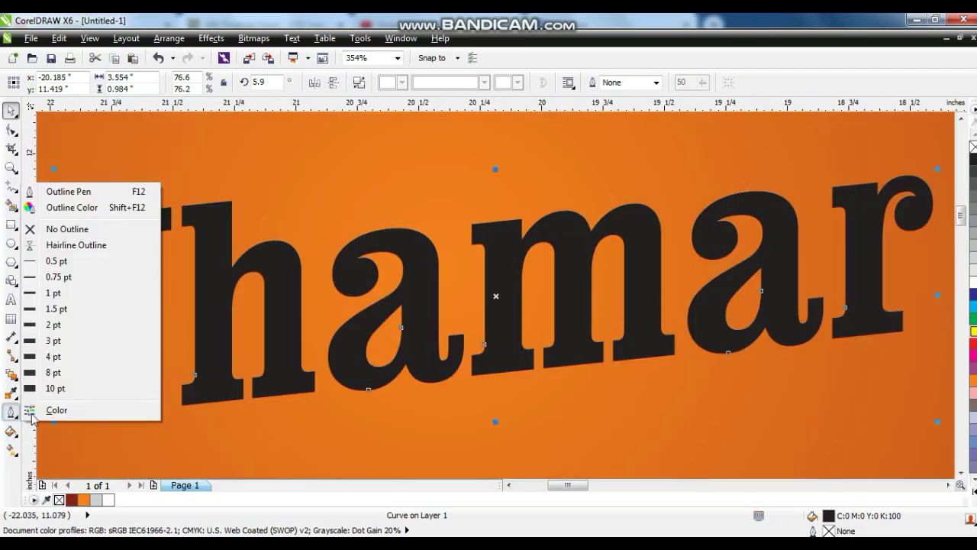
left_click(53, 373)
left_click(10, 413)
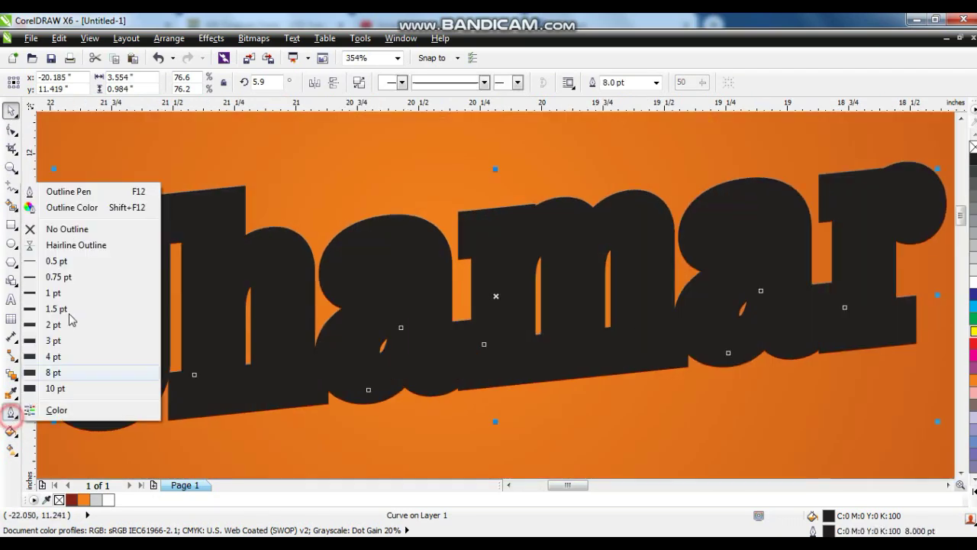
left_click(62, 191)
left_click(380, 349)
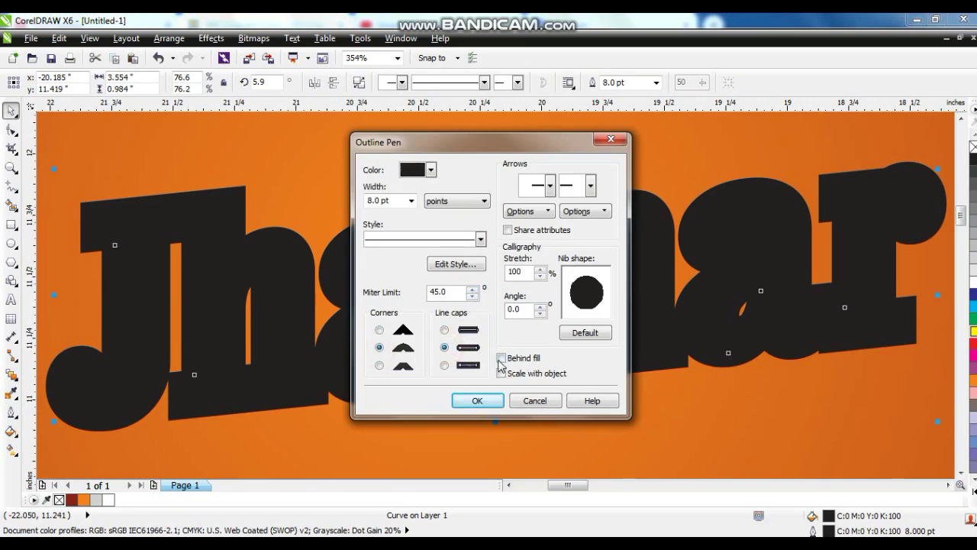
left_click(502, 374)
left_click(492, 400)
- Colour the lettering's outline red and its fill white
right_click(972, 342)
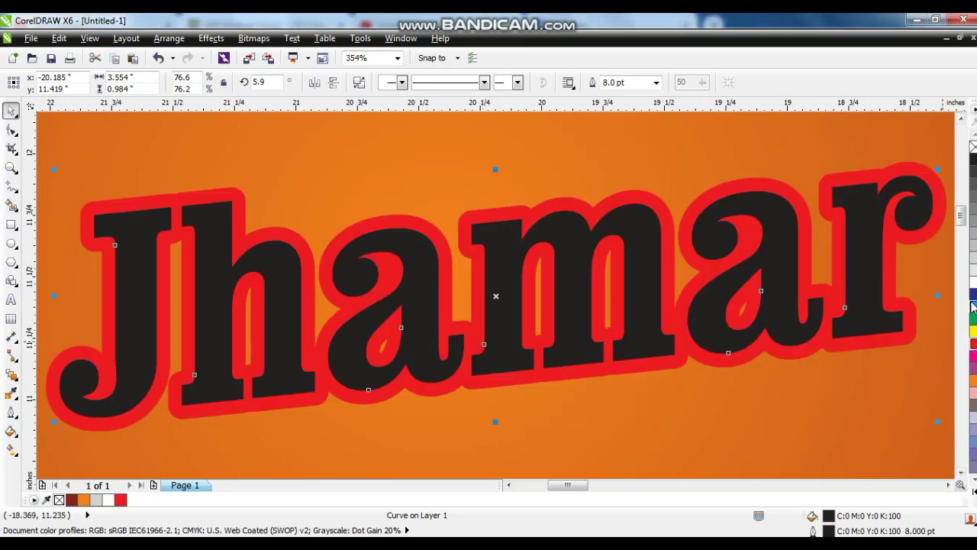
left_click(972, 284)
scroll(841, 307, "down", 2)
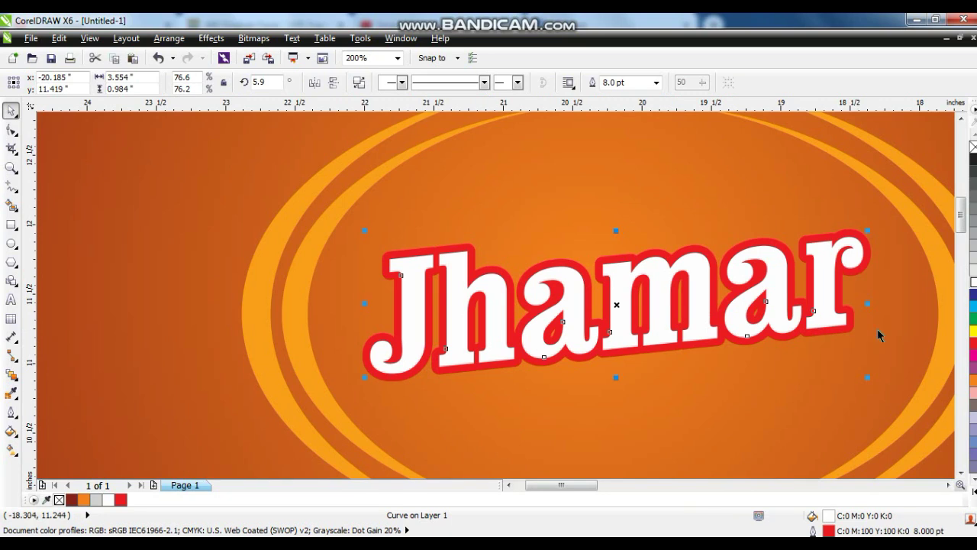
- Place a copy of the lettering with a 12 pt black outline behind the red-outlined lettering
left_click(10, 413)
left_click(53, 388)
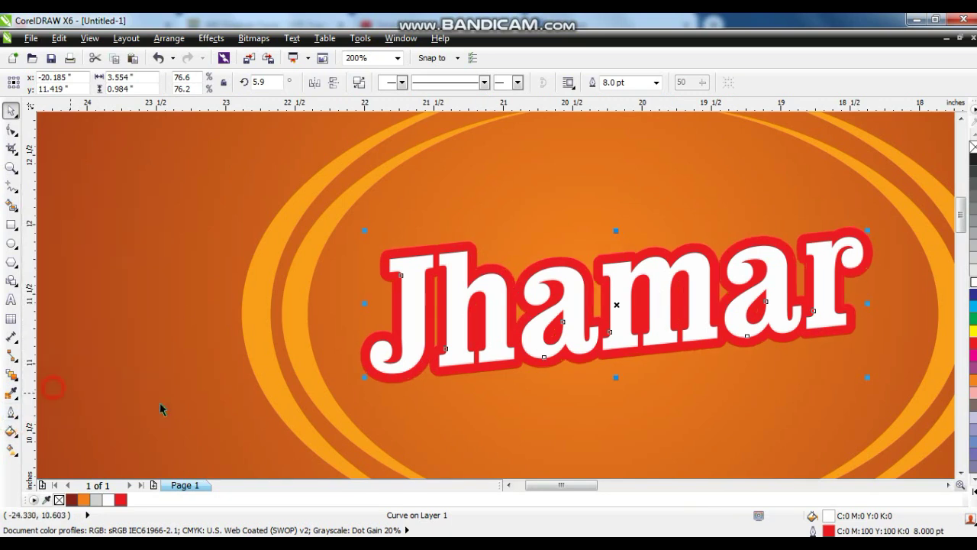
left_click(960, 483)
right_click(972, 146)
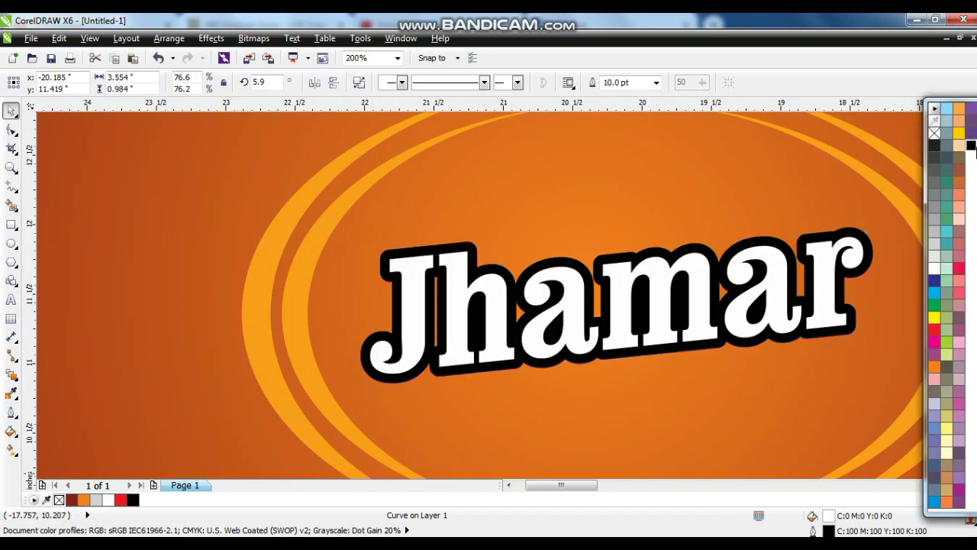
left_click(11, 406)
left_click(47, 192)
double_click(385, 200)
type("12")
key("Return")
scroll(580, 349, "up", 2)
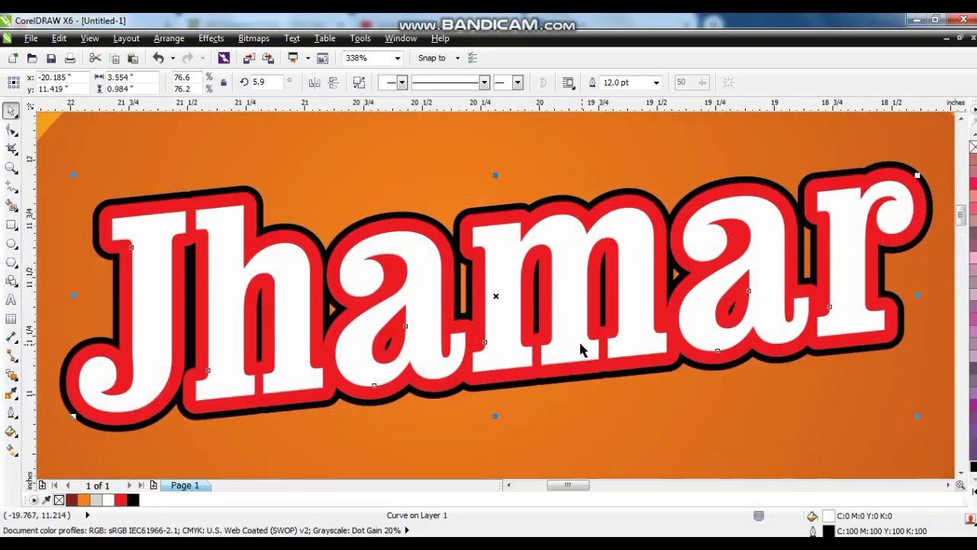
- Copy the black-outlined lettering slightly down and to the left, convert the copy's outline to an object and delete its letter shapes
left_click_drag(495, 297, 481, 328)
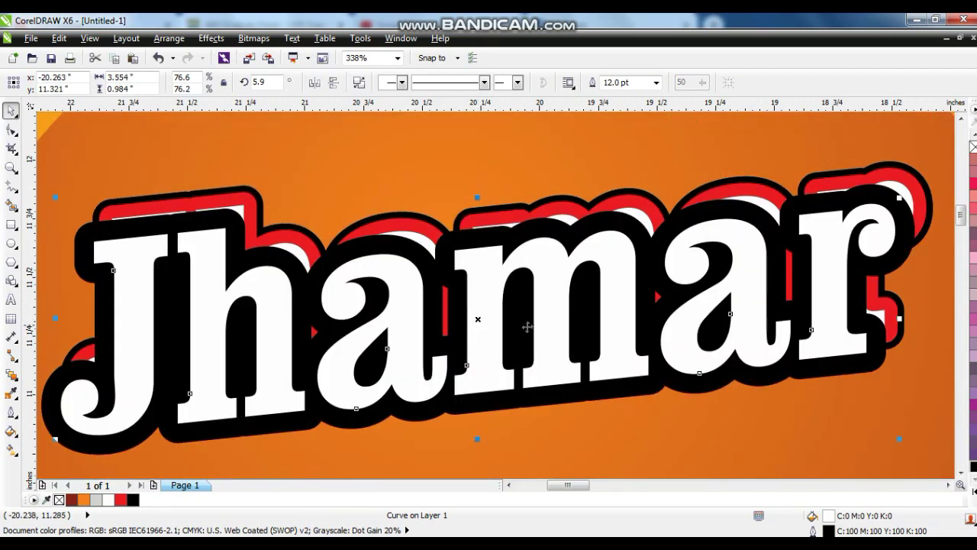
key("ctrl+shift+q")
left_click(493, 286)
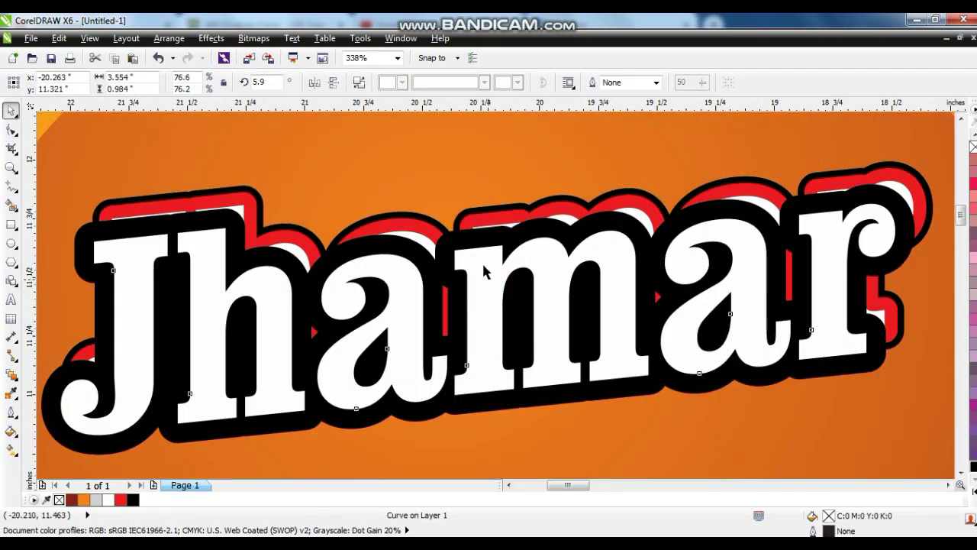
key("Delete")
- Break the outline object apart and weld it into a solid silhouette, filled dark red and ordered behind the red-outlined lettering
left_click(483, 239)
left_click(361, 82)
left_click(447, 81)
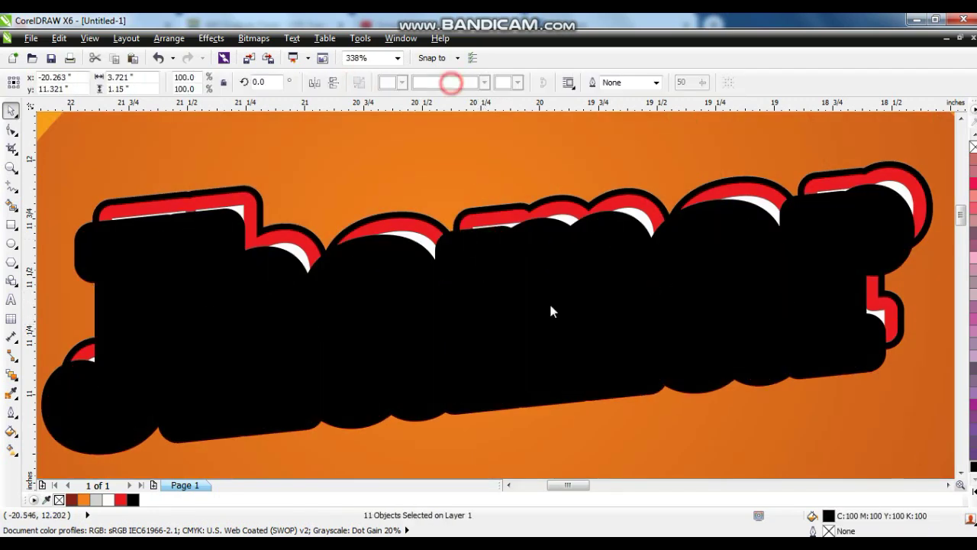
left_click(70, 500)
key("ctrl+Page_Down")
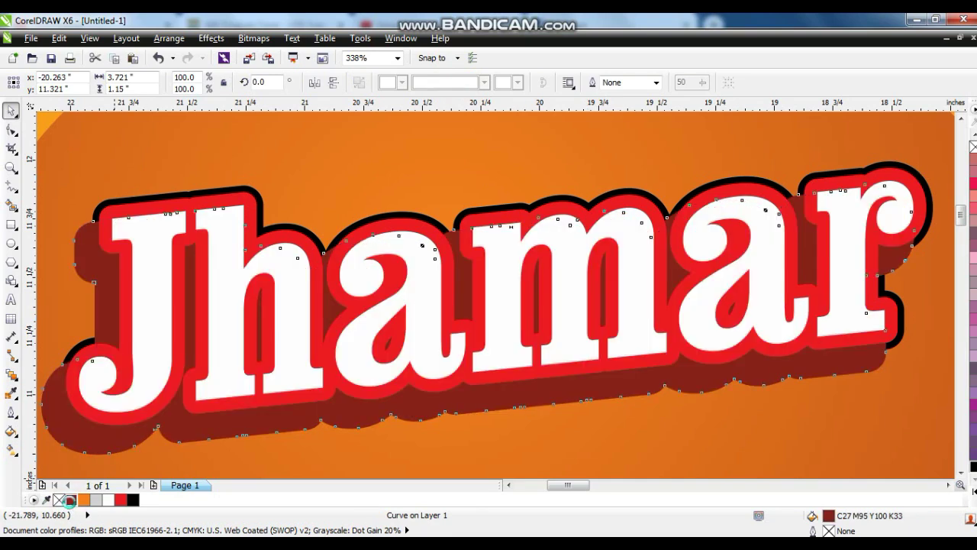
- Apply a Uniform transparency of 50 to the dark red silhouette as the lettering's shadow
left_click(13, 376)
left_click(65, 465)
left_click(69, 83)
left_click(53, 106)
left_click_drag(234, 89, 228, 85)
left_click(238, 85)
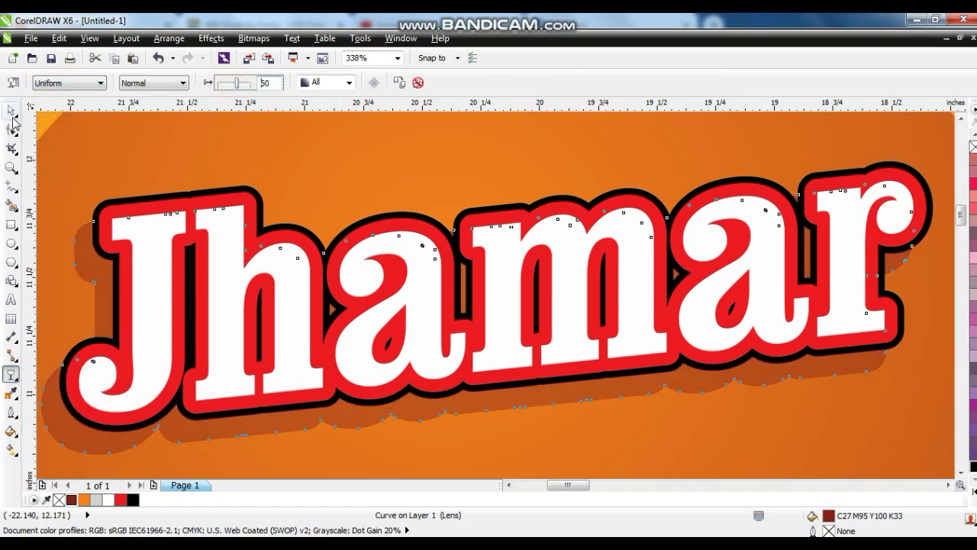
left_click(12, 113)
- Make a slightly offset white copy of the lettering without outline and PowerClip it inside the red-outlined lettering
key("F3")
left_click(582, 239)
key("shift+F2")
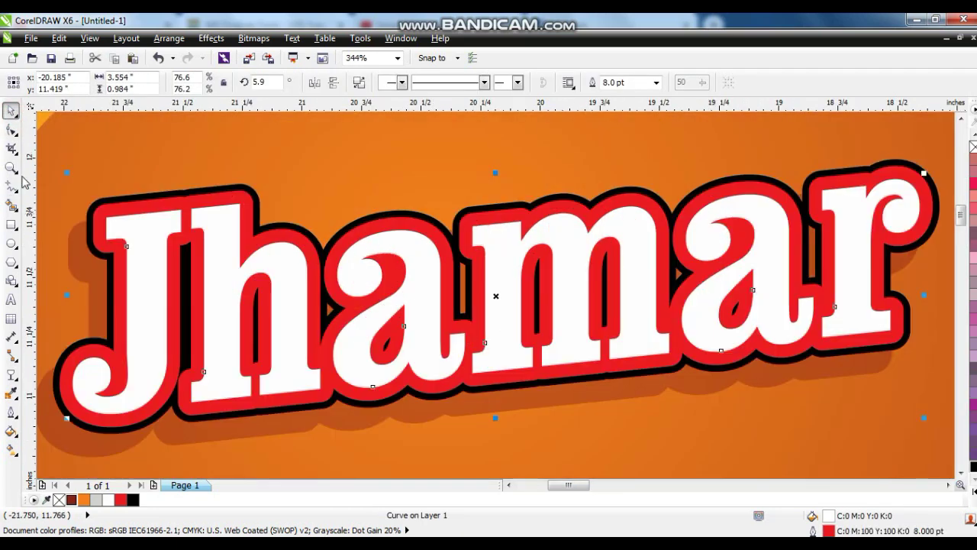
scroll(278, 339, "up", 2)
left_click_drag(443, 382, 439, 384)
right_click(973, 146)
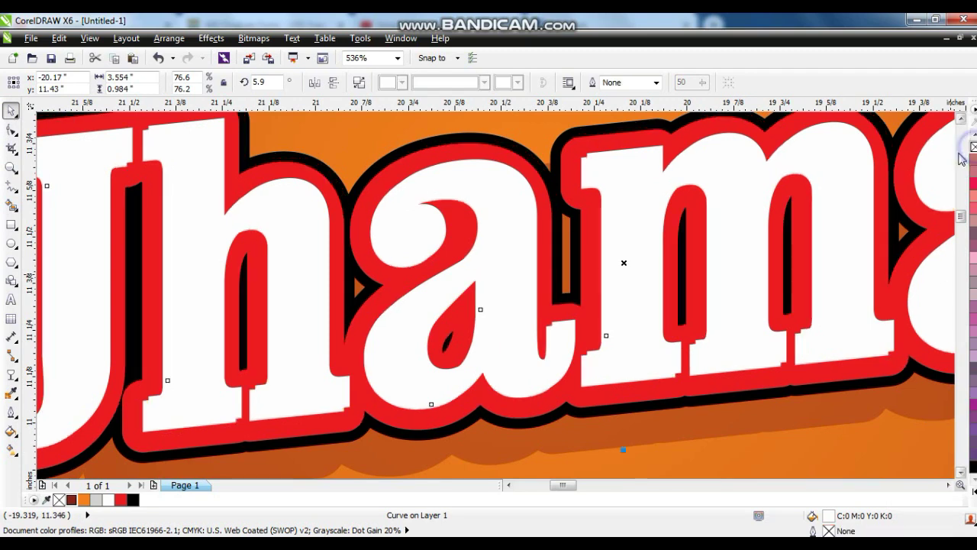
key("ctrl+Page_Down")
left_click(410, 397)
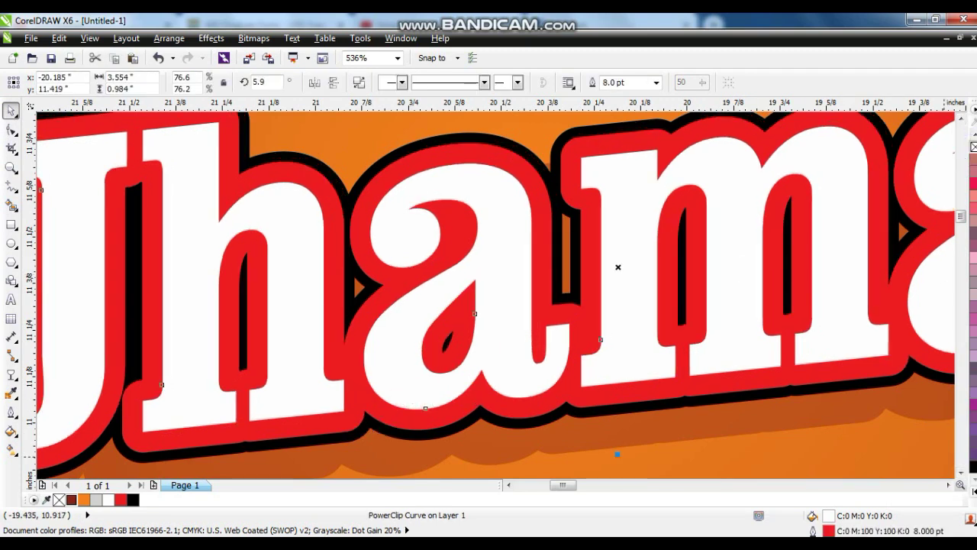
- Fill the red-outlined container lettering with 20% black to form a grey inner edge
left_click(974, 492)
left_click(936, 245)
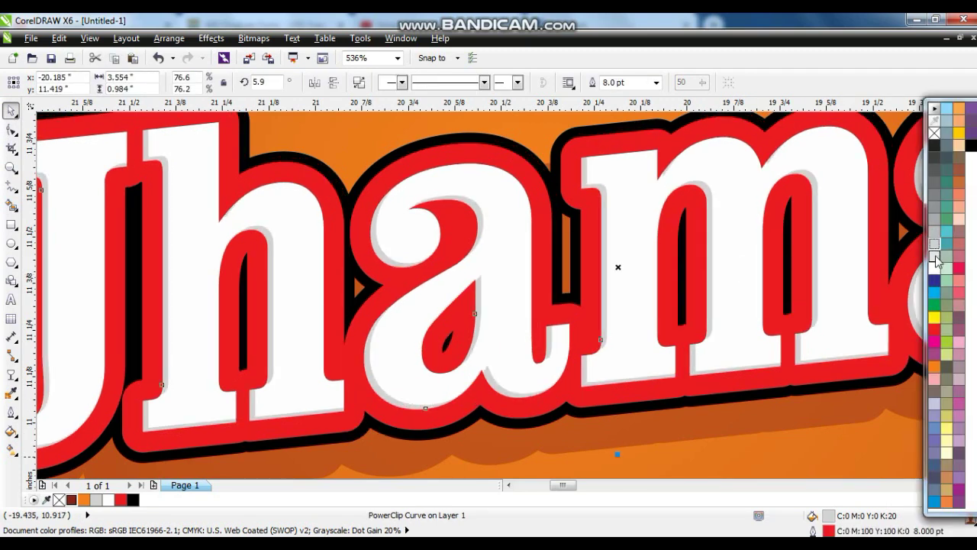
left_click(935, 258)
left_click(934, 245)
scroll(696, 307, "down", 3)
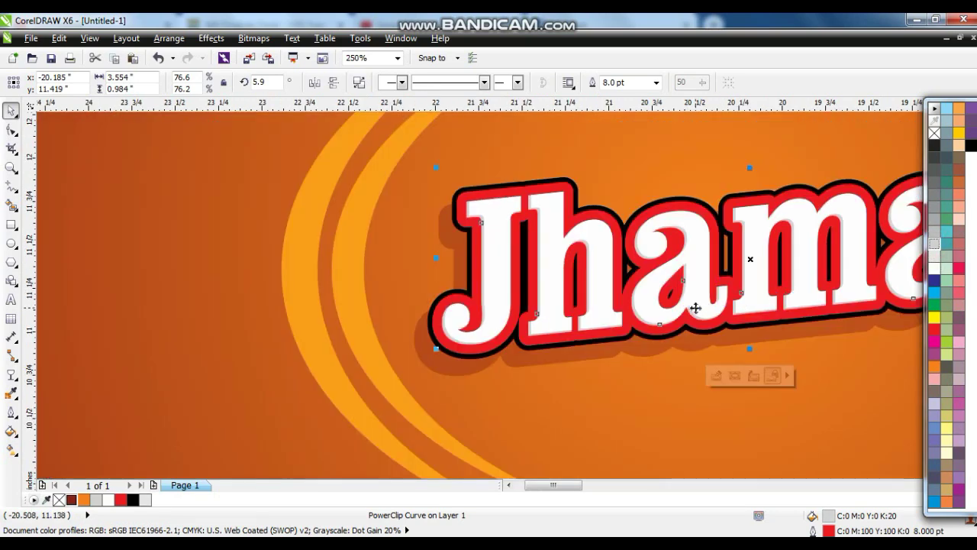
key("Escape")
- Draw a circle over the lettering, add a concentric copy about 1.67 in wide, and combine both into a ring
key("F4")
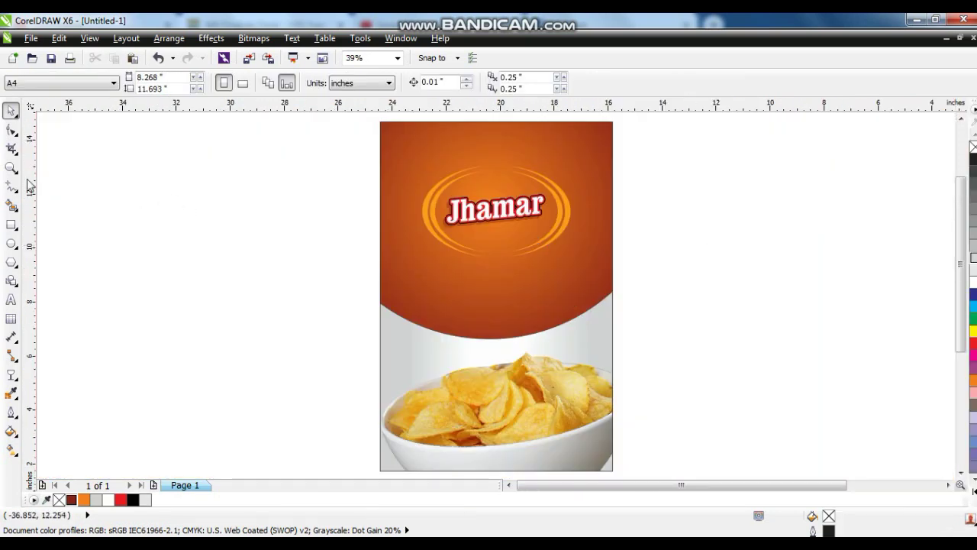
left_click(11, 168)
left_click_drag(368, 154, 650, 305)
left_click_drag(191, 145, 748, 375)
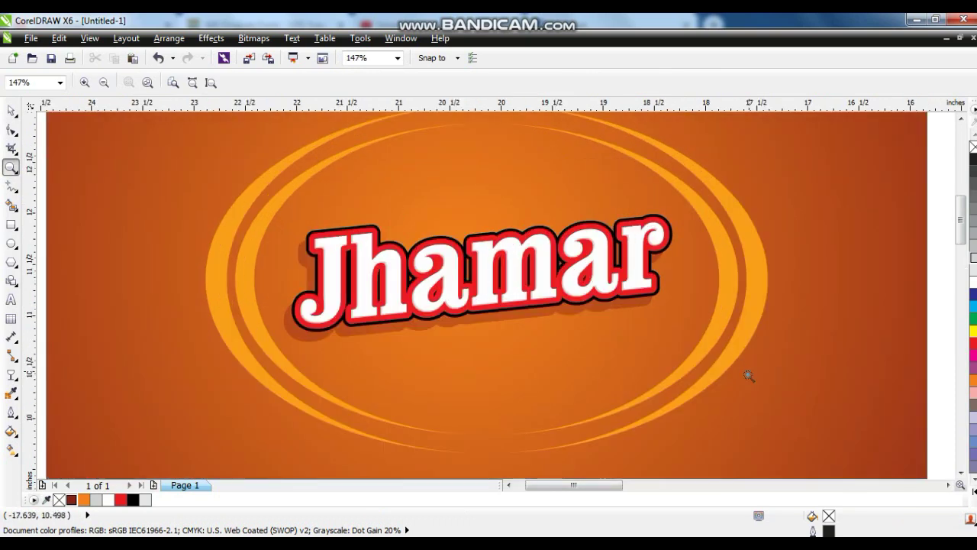
left_click(11, 242)
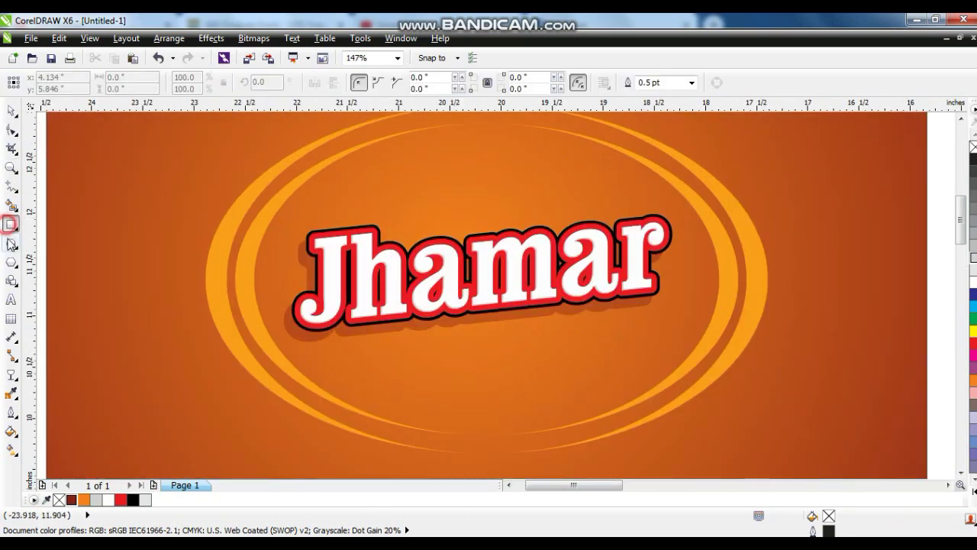
left_click_drag(343, 158, 610, 428)
left_click(11, 111)
left_click_drag(610, 159, 602, 208)
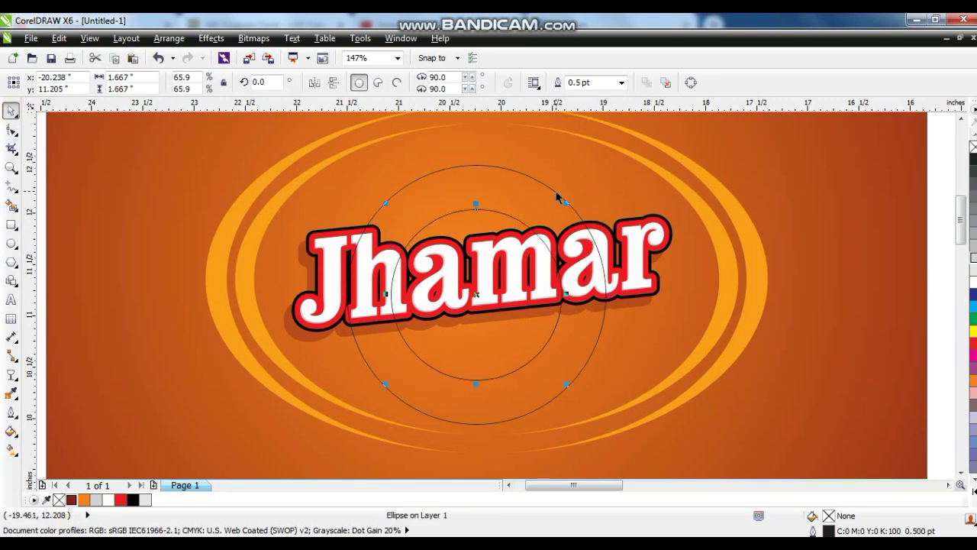
left_click(560, 200, "shift")
left_click(359, 82)
- Cut away the ring's lower part with a rectangle about 3.98 by 2.02 in and delete the rectangle, leaving an arch
left_click(11, 224)
left_click_drag(272, 222, 678, 426)
left_click(11, 113)
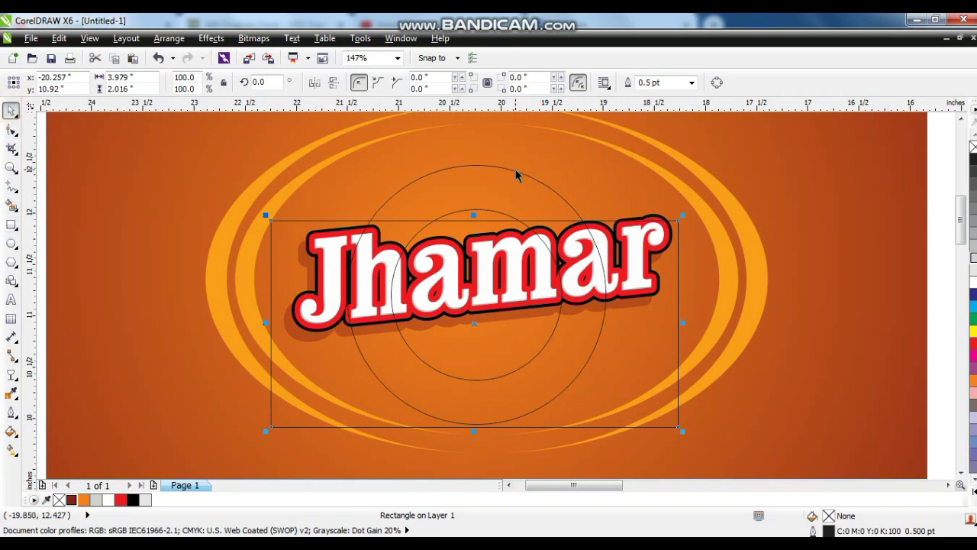
left_click(515, 171, "shift")
left_click(473, 84)
key("Escape")
left_click(678, 221)
key("Delete")
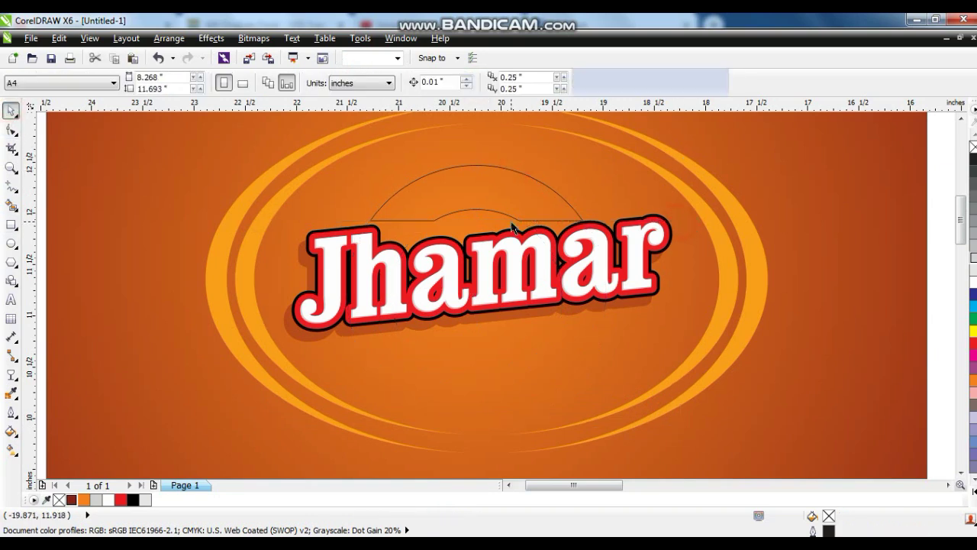
- Rotate the arch to 4° and position it just above the Jhamar lettering, at about 2.07 in wide
left_click(588, 221)
left_click(588, 221)
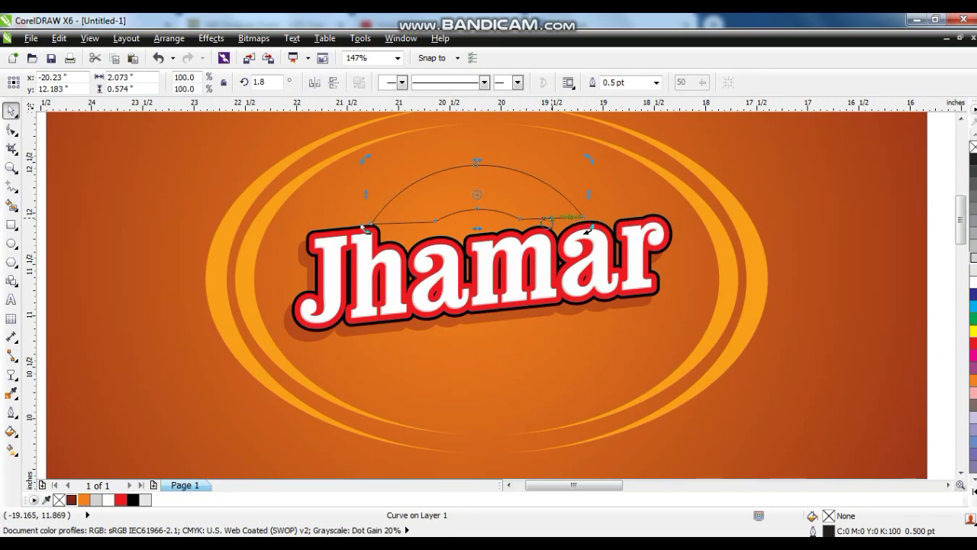
left_click_drag(594, 232, 574, 263)
key("ctrl+z")
left_click(579, 216)
scroll(452, 214, "up", 1)
left_click_drag(788, 320, 789, 312)
left_click(590, 273)
left_click_drag(589, 286, 603, 294)
- Fill the arch with a vertical linear gradient, dark blue at both ends and cyan in the middle, and remove its outline
left_click(974, 293)
right_click(973, 146)
scroll(668, 235, "up", 2)
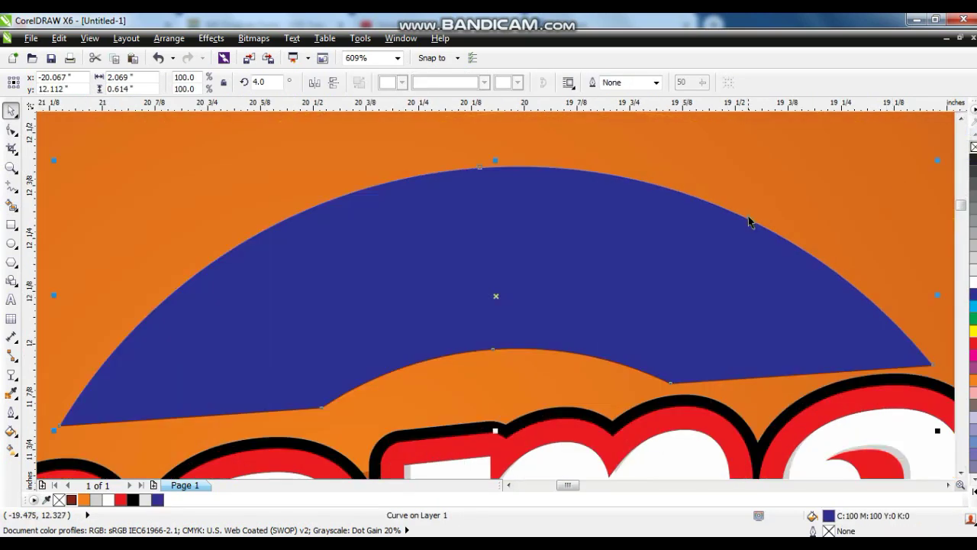
key("g")
left_click_drag(507, 204, 513, 334)
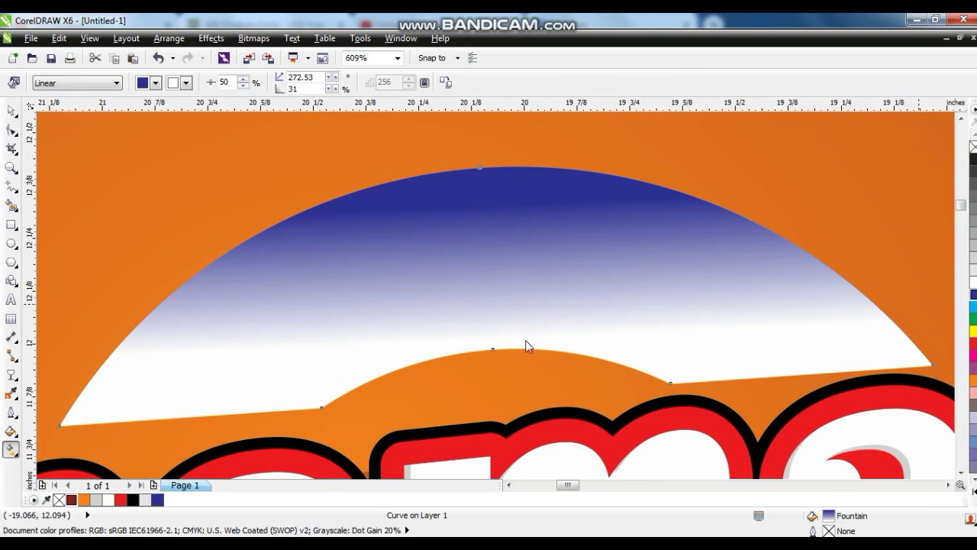
left_click(973, 295)
left_click_drag(517, 284, 515, 280)
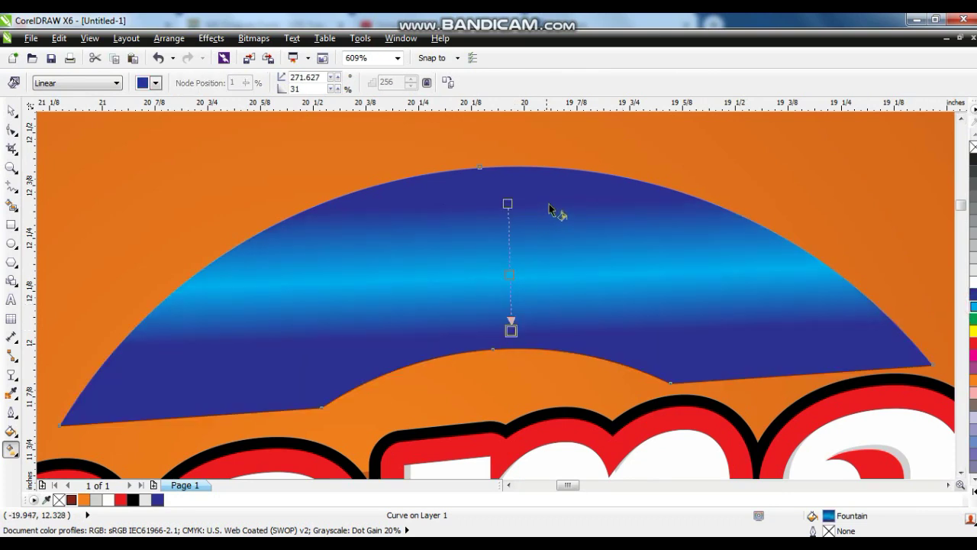
left_click_drag(511, 331, 516, 348)
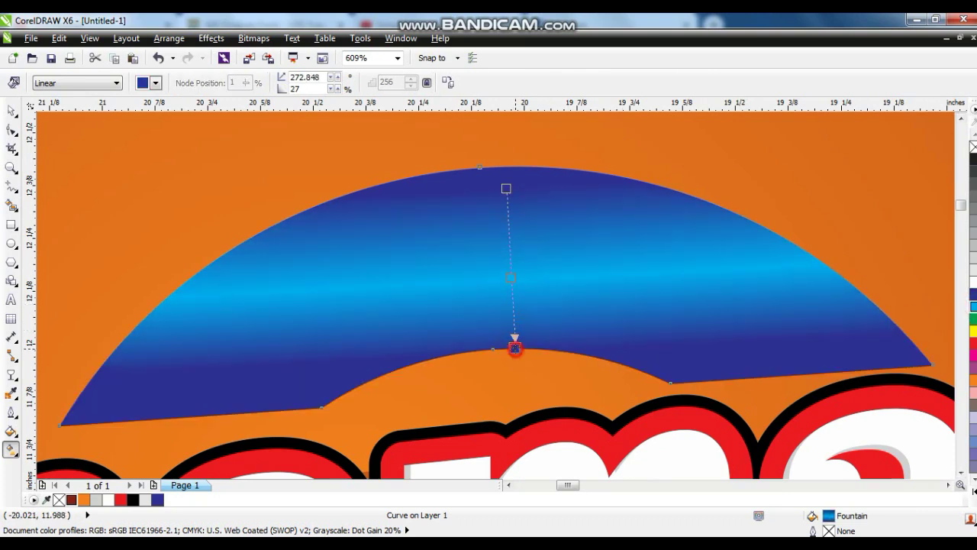
left_click(11, 112)
- Draw an ellipse about 2.69 by 1.61 in over the Jhamar lettering and give it an 8 pt outline
scroll(599, 230, "down", 2)
left_click(701, 243)
key("F4")
left_click(701, 242)
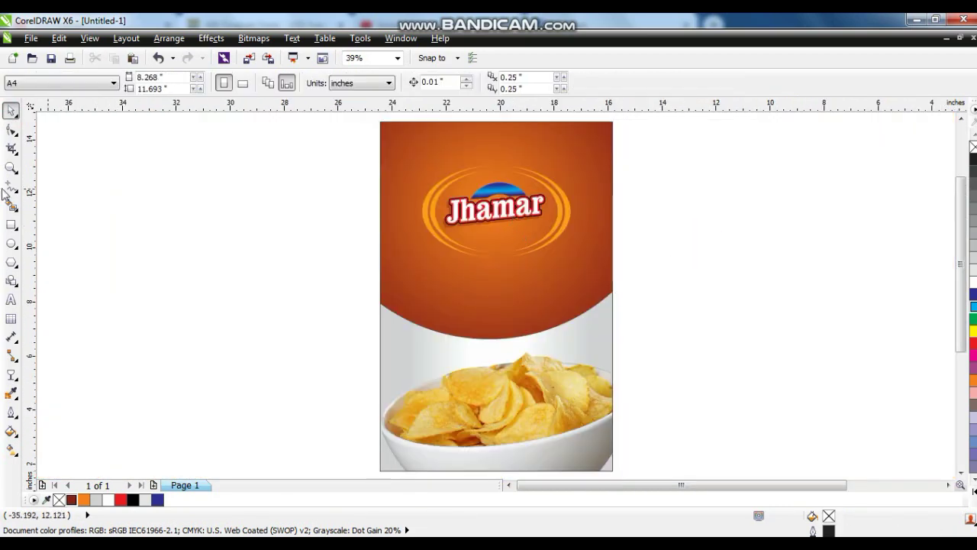
left_click(11, 167)
left_click_drag(312, 148, 752, 300)
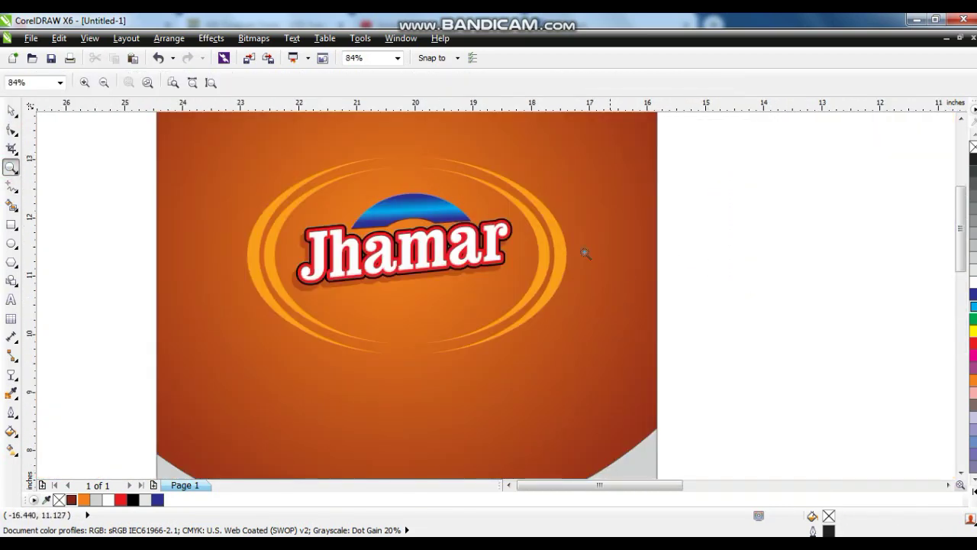
left_click_drag(641, 379, 685, 391)
left_click(11, 243)
left_click_drag(303, 183, 557, 337)
left_click(11, 412)
left_click(46, 372)
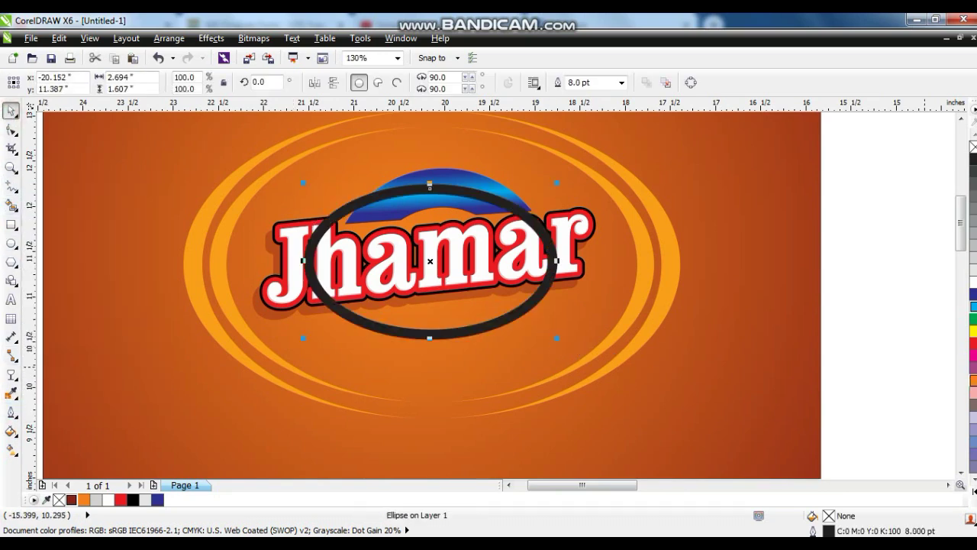
- Send the new ellipse behind the Jhamar lettering and the arch, and colour its outline white
right_click(973, 380)
key("ctrl+Page_Down")
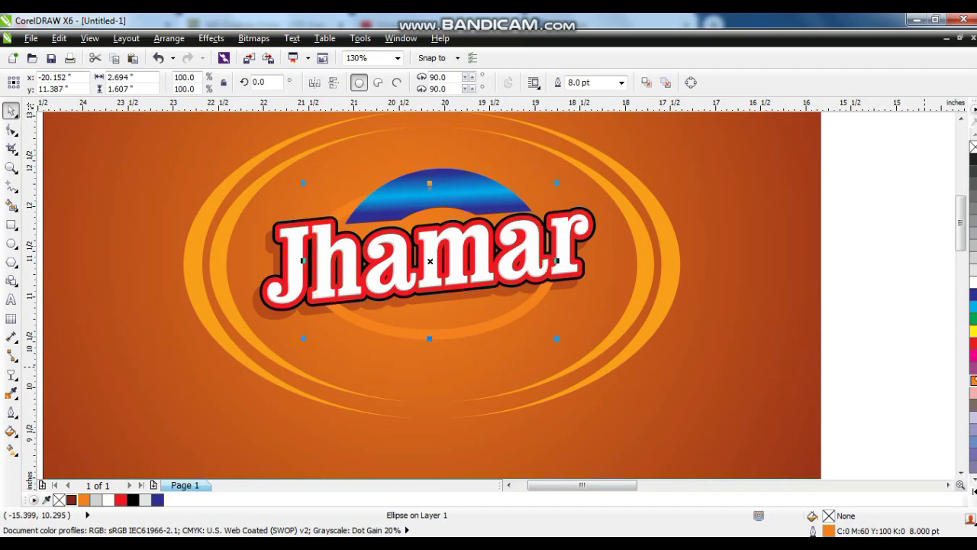
right_click(974, 283)
- Scale the white ellipse to about 2.34 by 1.40 in and shift it and the blue arch behind the lettering
left_click(453, 188)
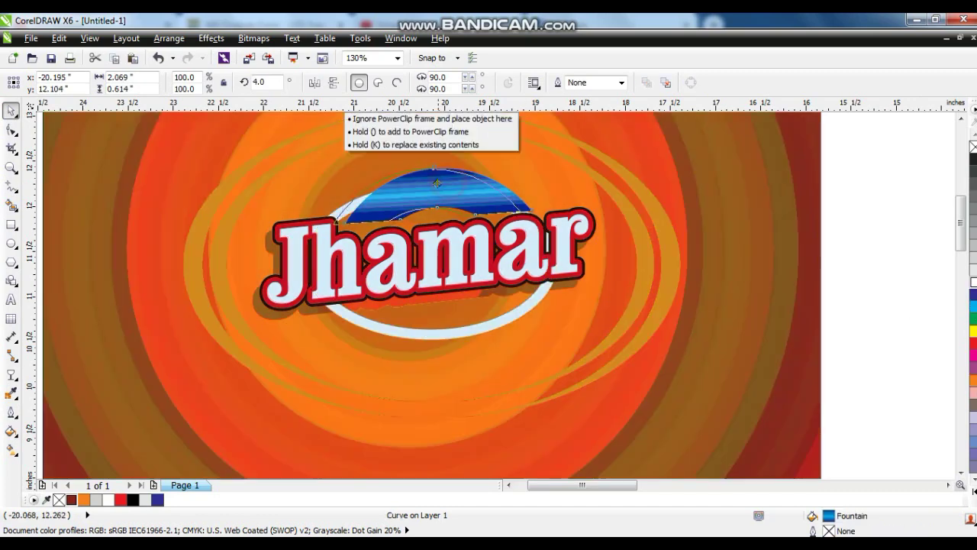
left_click(497, 324, "shift")
left_click_drag(497, 324, 502, 325)
left_click_drag(571, 343, 550, 339)
left_click_drag(498, 319, 498, 315)
key("Escape")
left_click_drag(436, 200, 429, 196)
left_click(471, 321)
- Give the ellipse's outline rounded corners and rounded line caps
left_click(11, 431)
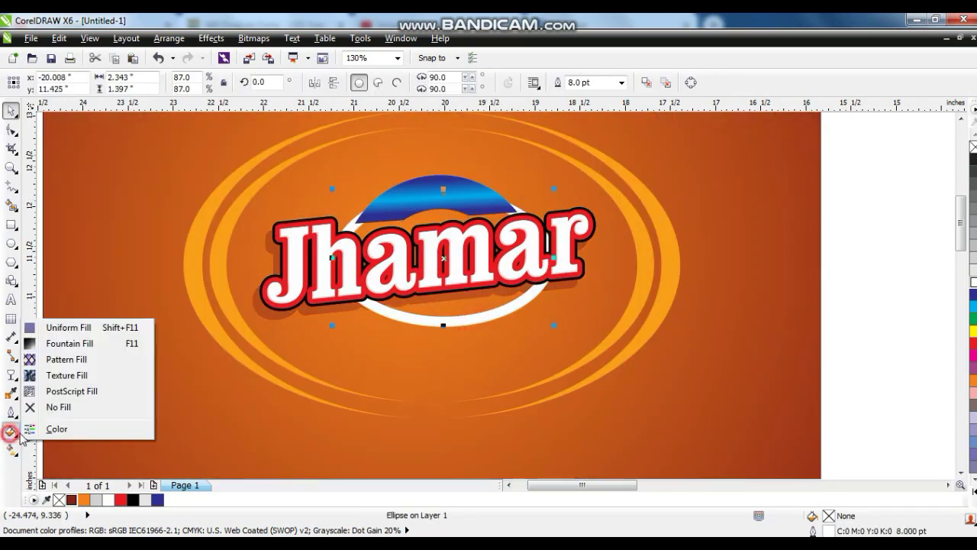
left_click(12, 413)
left_click(69, 191)
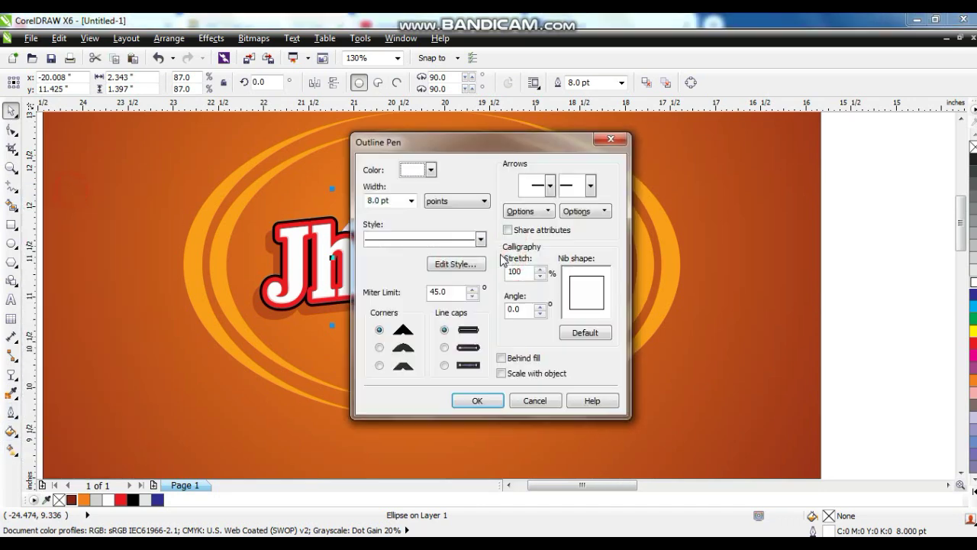
left_click(380, 348)
left_click(445, 348)
left_click(477, 400)
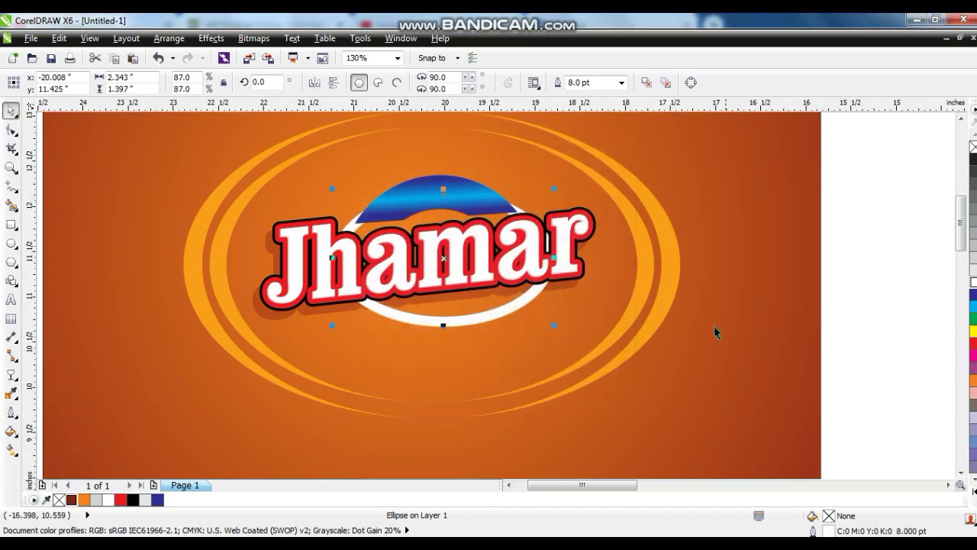
- Stretch the blue arch to about 2.35 by 0.75 in and align it with the white ellipse behind the lettering
left_click(474, 195)
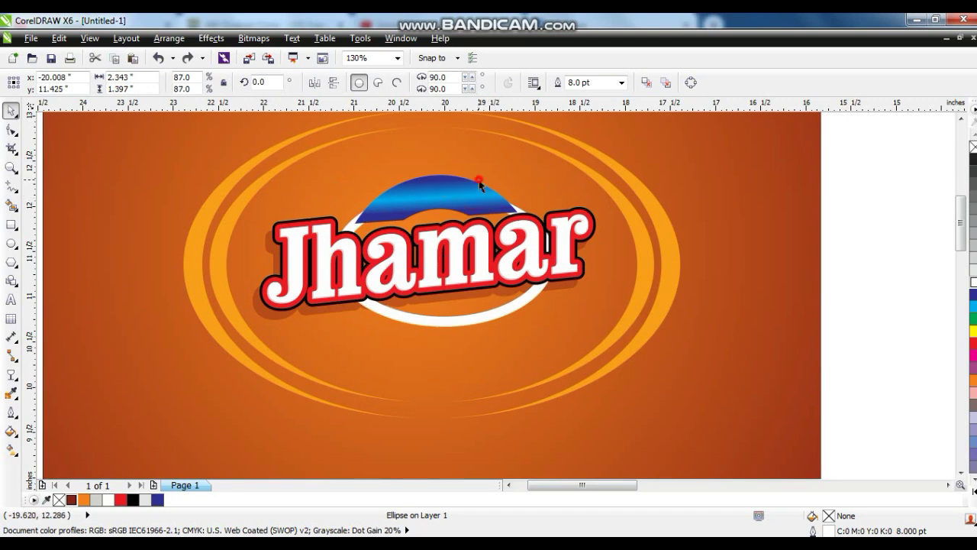
left_click(479, 181)
left_click_drag(523, 169, 529, 166)
left_click_drag(351, 167, 345, 165)
left_click_drag(528, 229, 560, 241)
left_click_drag(343, 230, 332, 234)
left_click_drag(433, 232, 434, 243)
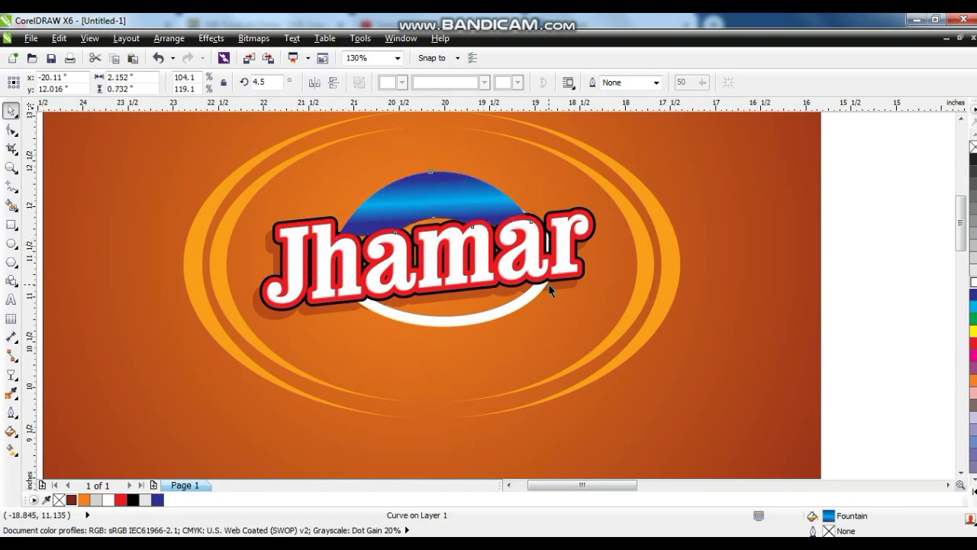
left_click(500, 315, "shift")
left_click(451, 189)
left_click_drag(533, 251, 542, 251)
left_click_drag(543, 177, 545, 175)
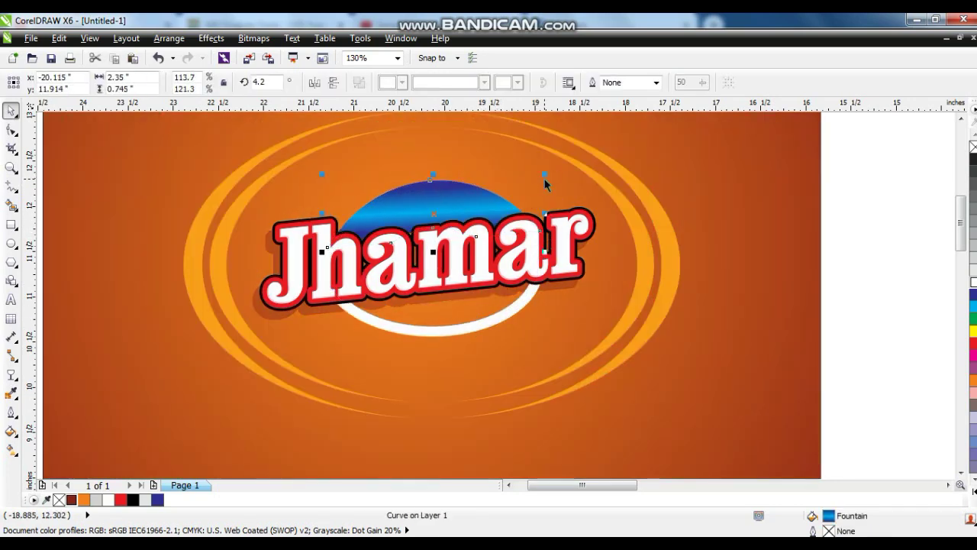
- Fill the white-outlined ellipse with red
left_click(476, 334)
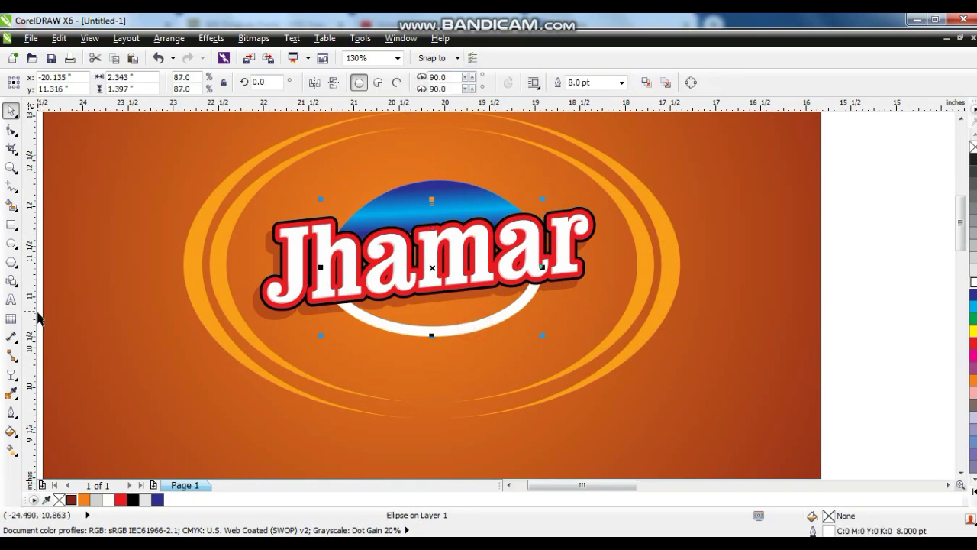
left_click(119, 500)
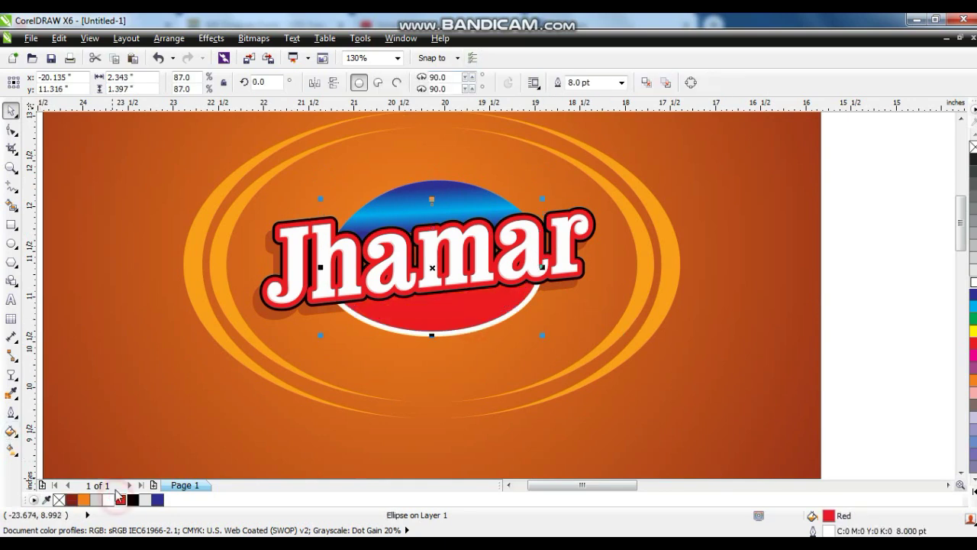
left_click(866, 273)
- Draw a rectangle about 1.85 by 0.34 in across the red ellipse's lower edge
left_click(11, 167)
left_click(534, 334)
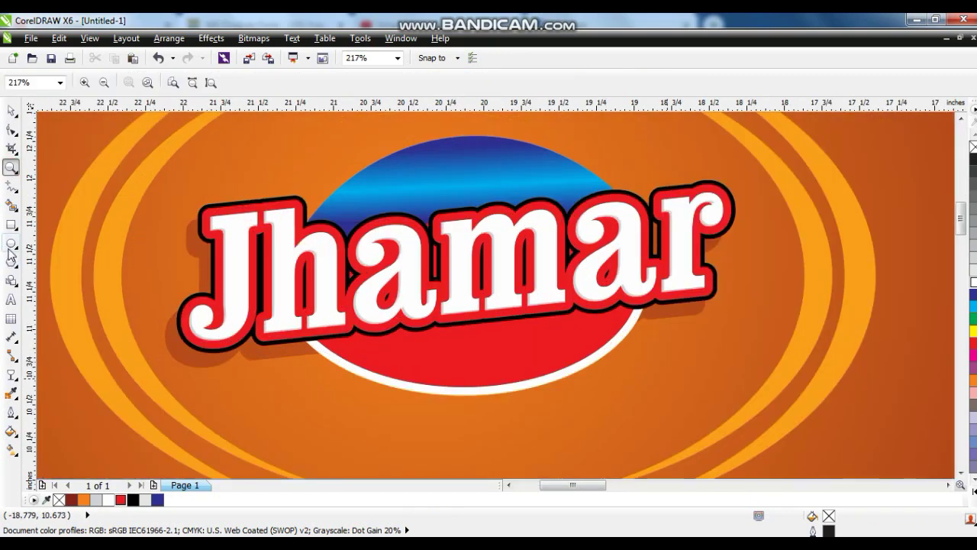
left_click(11, 226)
mouse_move(343, 367)
left_mouse_down()
mouse_move(410, 390)
mouse_move(621, 418)
left_mouse_up()
key("shift+F2")
- Convert the rectangle to curves and notch both short ends inward like a ribbon
left_click(10, 129)
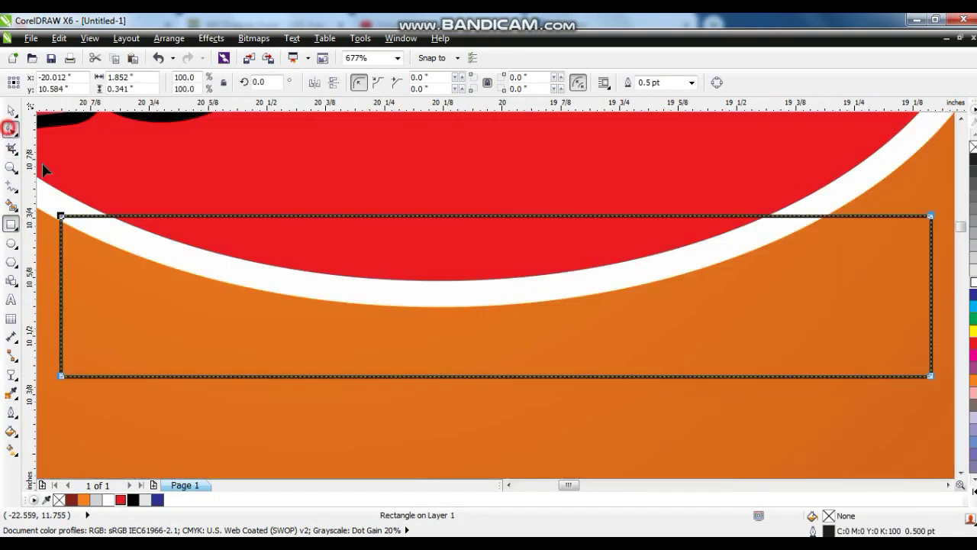
key("ctrl+q")
double_click(63, 298)
left_click_drag(63, 297, 119, 298)
double_click(932, 298)
left_click_drag(932, 297, 882, 308)
scroll(882, 308, "down", 3)
- Bend the ribbon's upper and lower edges into matching waves
left_click(644, 275)
left_click_drag(644, 276, 644, 240)
left_click_drag(775, 276, 770, 301)
left_click(642, 241)
left_click(518, 275)
left_click_drag(641, 246, 641, 246)
left_click(449, 341)
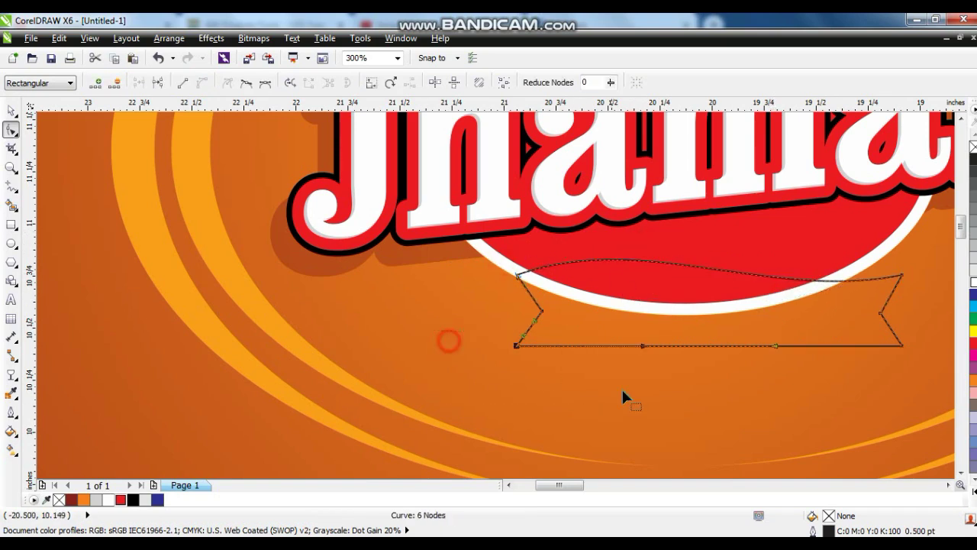
left_click_drag(639, 346, 643, 307)
left_click_drag(856, 320, 914, 367)
left_click_drag(778, 314, 777, 349)
left_click_drag(681, 321, 758, 329)
- Fill the ribbon with a radial gradient, yellow in the centre fading to orange at the ends
left_click(12, 113)
left_click(972, 381)
key("g")
key("ctrl+z")
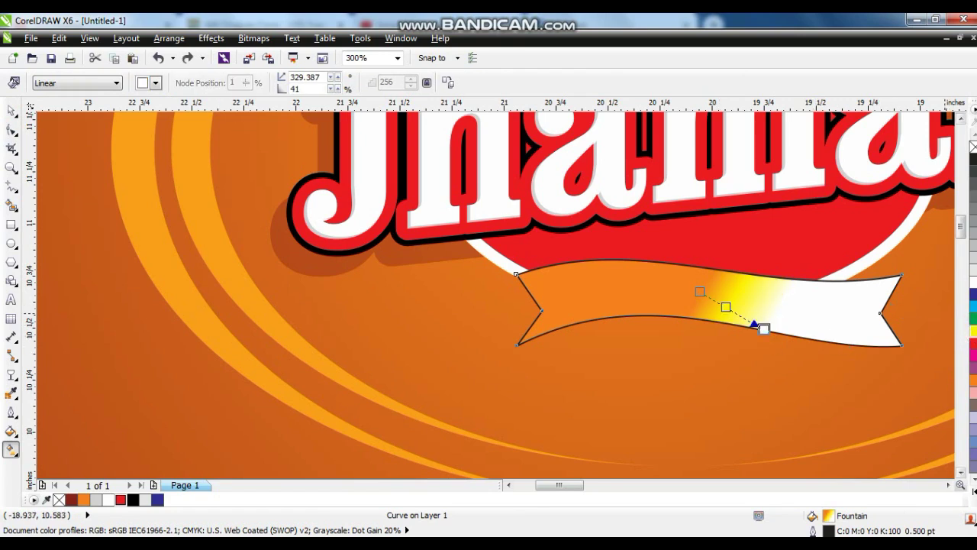
key("ctrl+shift+z")
left_click(90, 81)
left_click(52, 122)
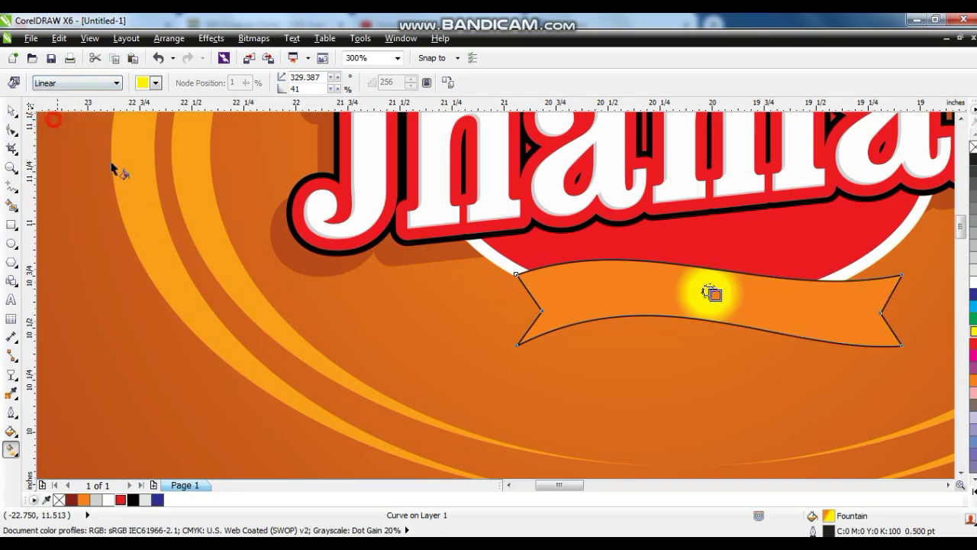
left_click(722, 304)
left_click_drag(722, 304, 752, 335)
left_click(10, 112)
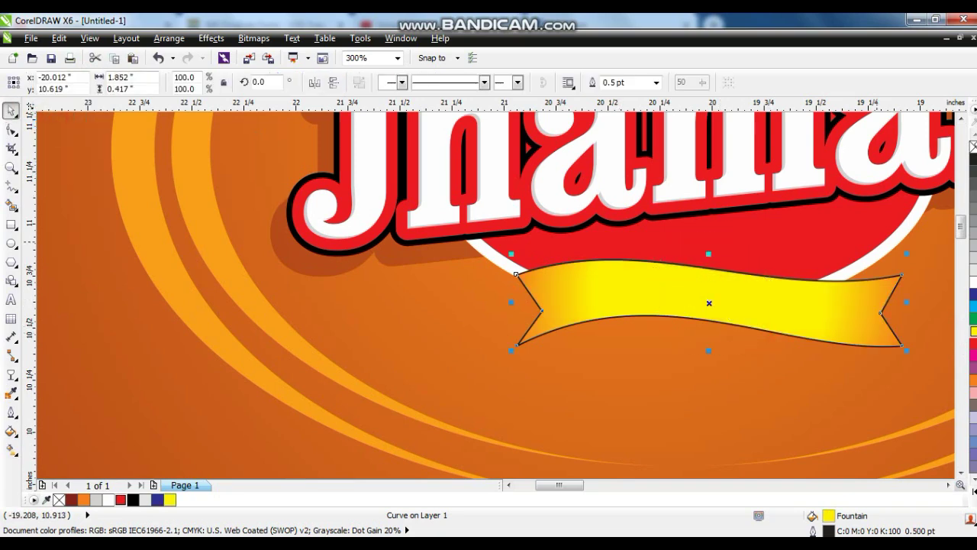
- Remove the ribbon's outline and tilt it under the lettering to follow the lettering's slant
right_click(973, 146)
scroll(748, 363, "down", 2)
left_click_drag(823, 320, 769, 285)
left_click(869, 320)
- Select all the logo objects together with the surrounding rings and enlarge them slightly
key("F4")
left_click(788, 317)
left_click(551, 283)
left_click(763, 188)
mouse_move(731, 145)
left_mouse_down()
mouse_move(421, 266)
mouse_move(366, 264)
left_mouse_up()
left_click(708, 159)
left_click_drag(707, 158, 387, 268)
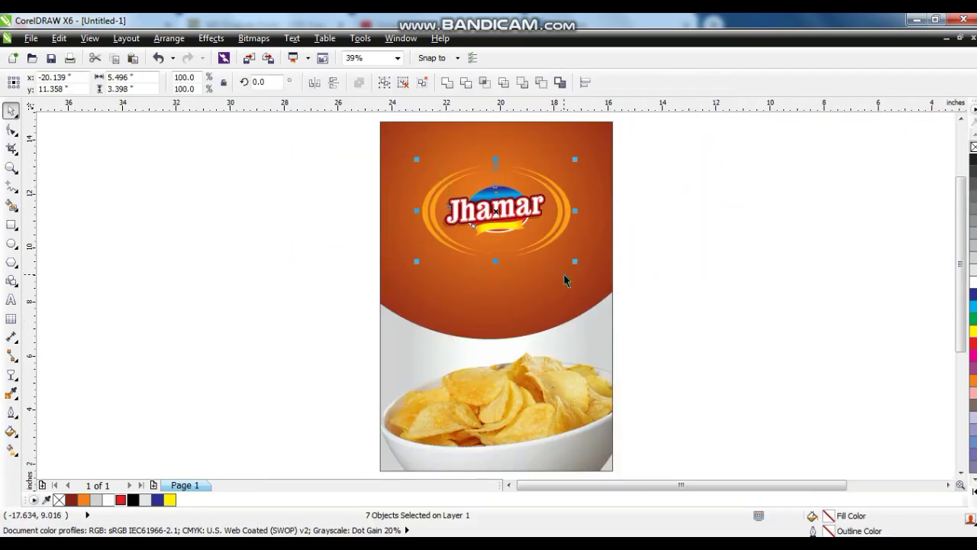
left_click(676, 274)
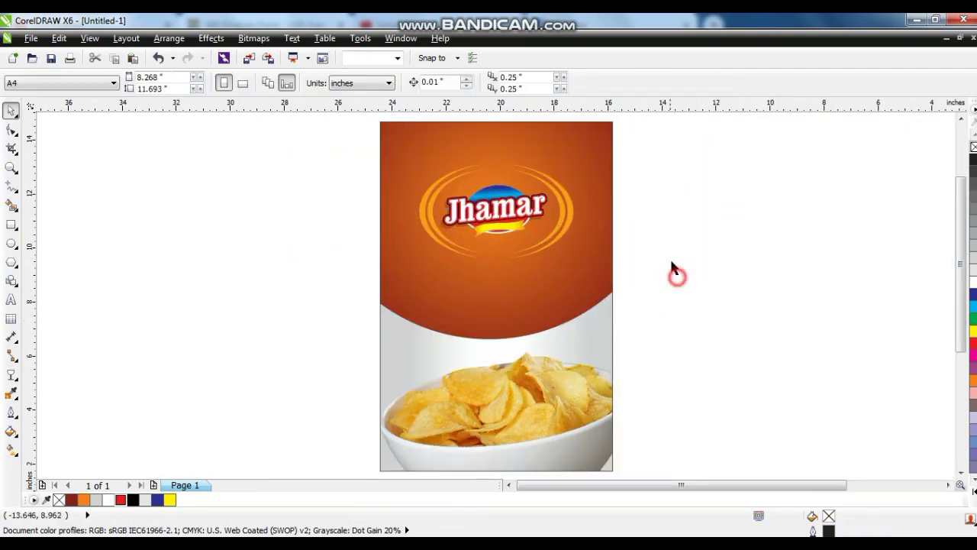
left_click(12, 166)
left_click_drag(313, 193, 715, 384)
left_click(11, 301)
left_click(100, 300)
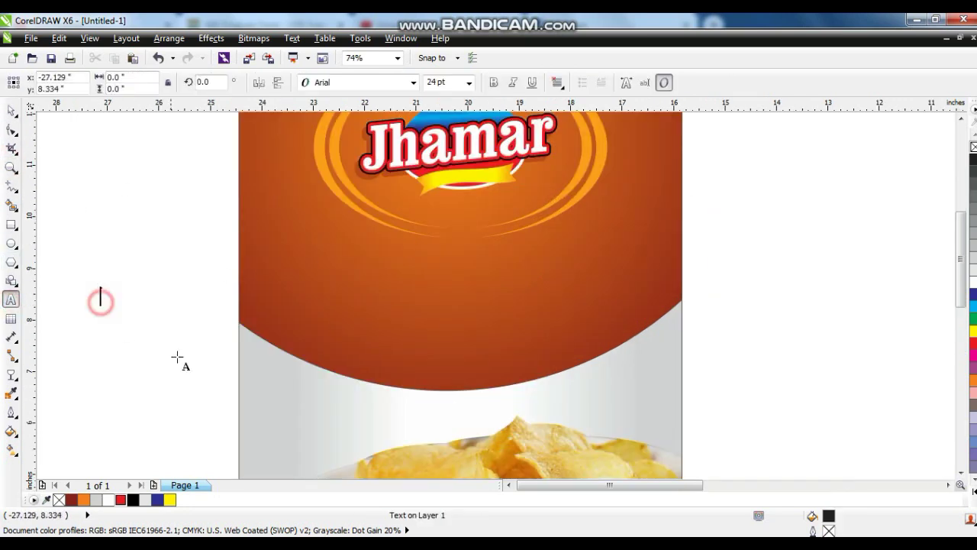
- Draw a rectangle about 10.79 by 0.73 in above the packet and fill it with dark red (C27 M95 Y100 K33)
left_click(11, 166)
right_click(129, 190)
left_click_drag(359, 264, 666, 52)
left_click(12, 227)
mouse_move(201, 162)
left_mouse_down()
mouse_move(651, 211)
mouse_move(713, 201)
mouse_move(702, 196)
left_mouse_up()
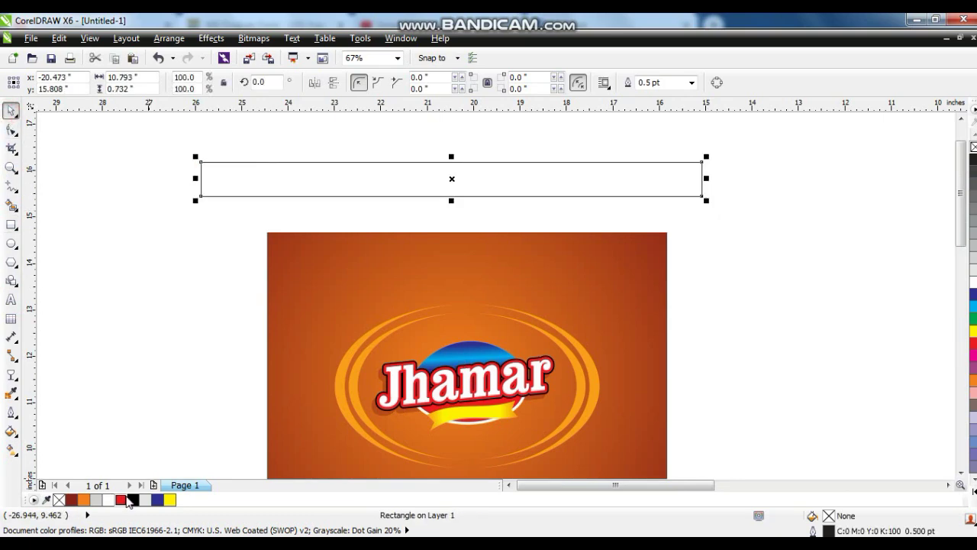
left_click(72, 500)
- Duplicate the band inside itself at a height of about 0.65 in and fill the copy with red
key("shift+F2")
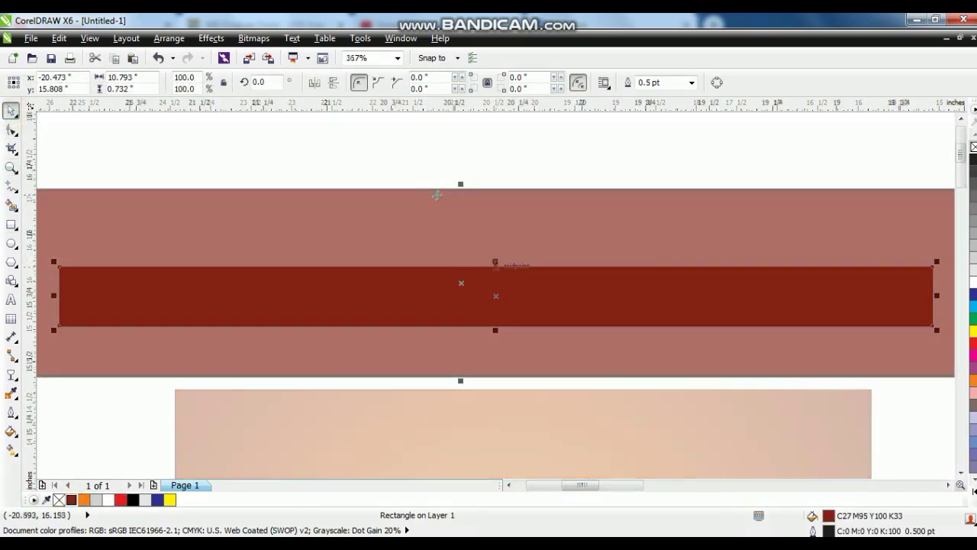
left_click_drag(460, 184, 461, 195)
right_click(460, 196)
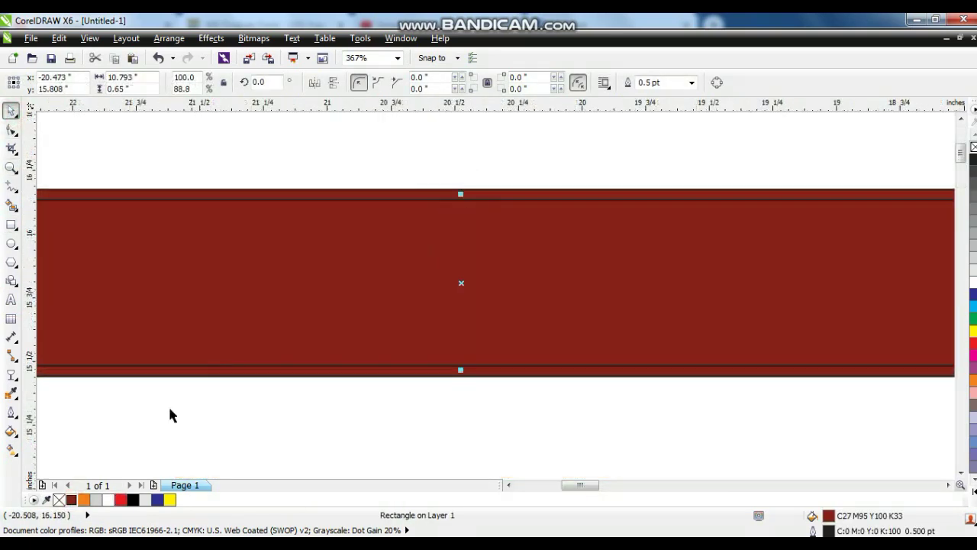
left_click(120, 500)
- Remove the outlines of the red and dark red rectangles and group them
left_click(494, 197)
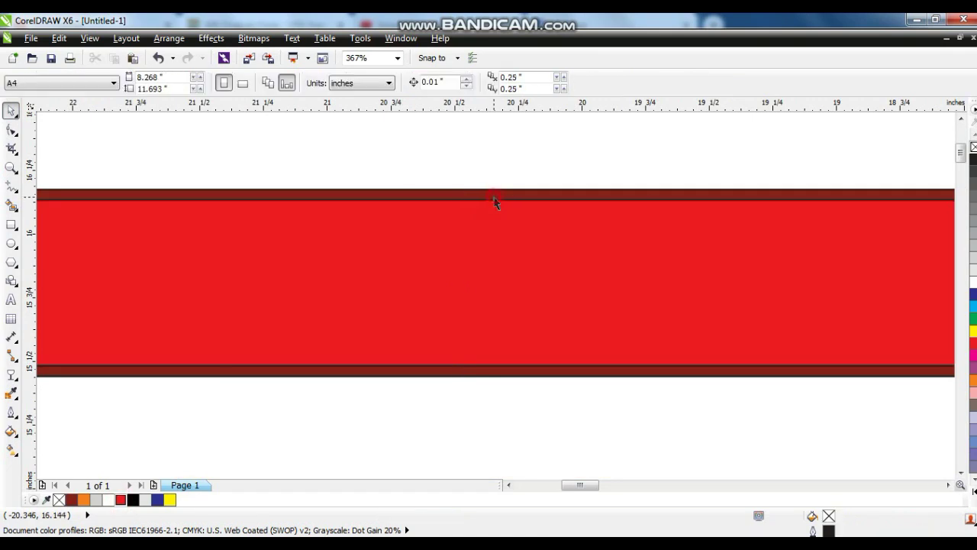
right_click(975, 147)
left_click(546, 381)
left_click(615, 222)
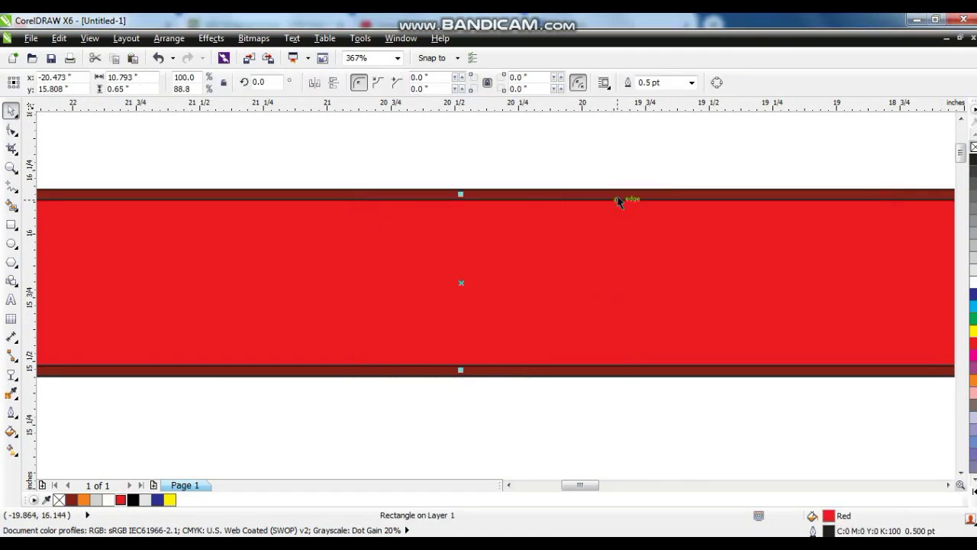
left_click(617, 196, "shift")
right_click(974, 147)
key("F4")
key("ctrl+g")
- Add the text "SPECIAL QUALITY" above the red band and set it in Luckiest Guy
left_click(14, 170)
left_click_drag(145, 240, 678, 52)
left_click_drag(389, 224, 842, 335)
left_click(6, 302)
left_click(11, 301)
left_click(197, 217)
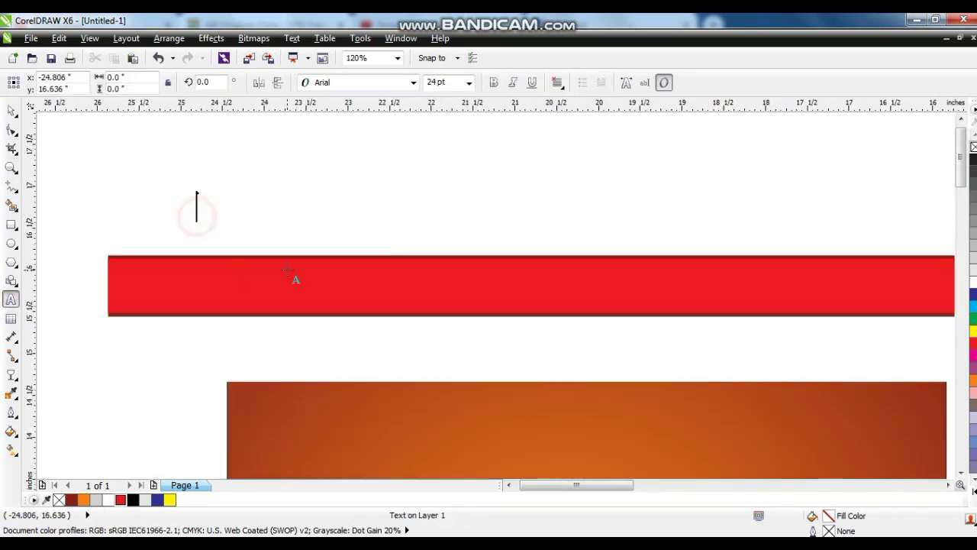
type("SPECIAL QUAL")
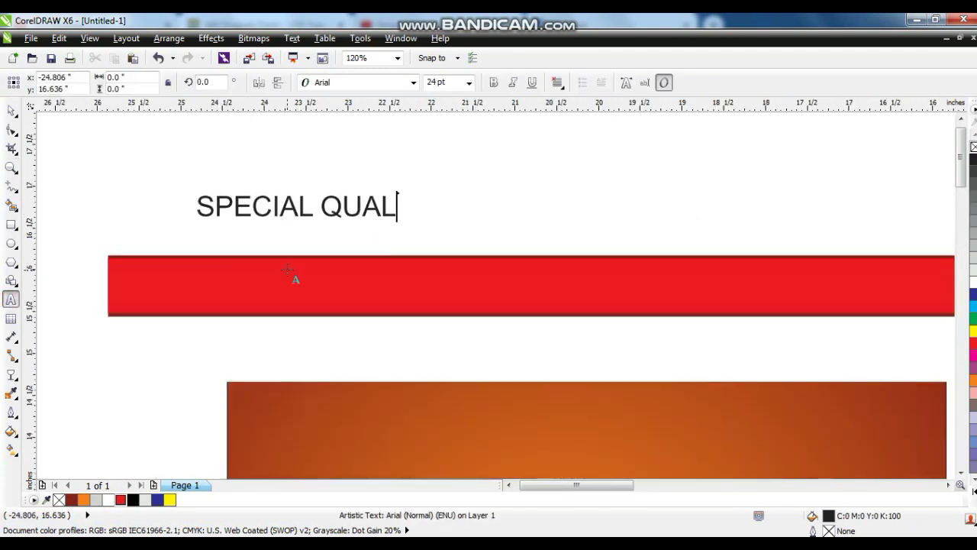
left_click(10, 111)
left_click(413, 81)
left_click(359, 124)
- Place the SPECIAL QUALITY text on the red band as white lettering with wider letter spacing
left_click_drag(379, 223, 755, 309)
left_click(10, 130)
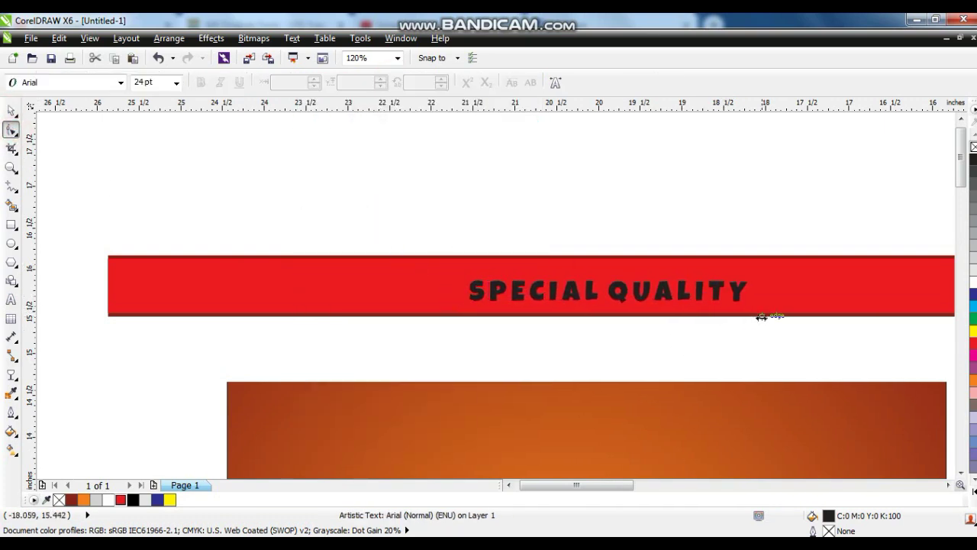
left_click(12, 113)
left_click(974, 282)
- Centre the SPECIAL QUALITY text on the red band and group it with the band
left_click(830, 279, "shift")
key("c")
key("e")
scroll(775, 281, "down", 1)
key("ctrl+g")
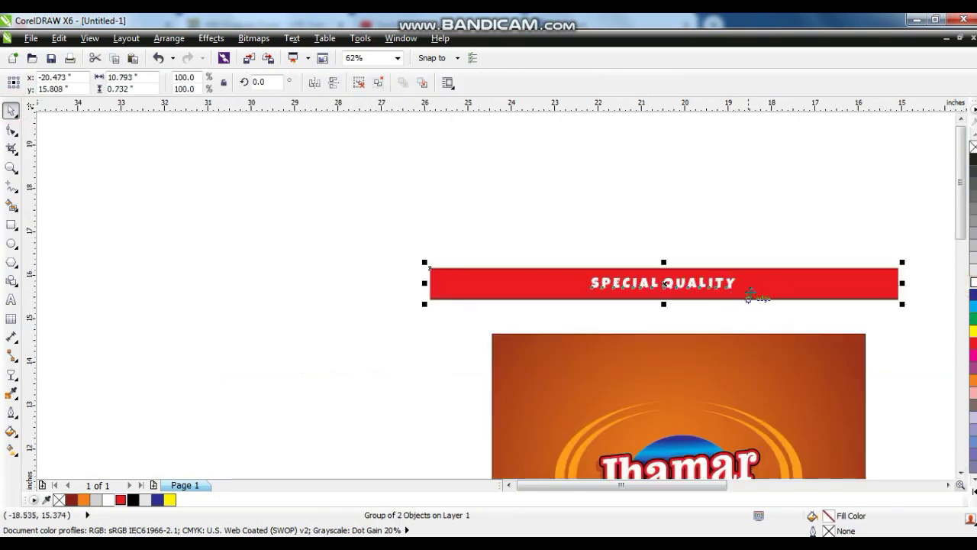
- Rotate and scale the SPECIAL QUALITY band and lay it diagonally across the packet's upper-left corner
left_click_drag(748, 296, 657, 369)
left_click(658, 369)
left_click_drag(812, 335, 733, 222)
left_click_drag(683, 290, 672, 320)
left_click_drag(766, 230, 732, 256)
left_click_drag(659, 326, 655, 320)
- Place the SPECIAL QUALITY band inside the packet background with PowerClip
key("alt+c")
key("w")
key("p")
left_click(718, 359)
- Enlarge the whole Jhamar logo with its rings on the packet
key("F4")
left_click(739, 248)
left_click_drag(657, 148, 392, 286)
left_click(214, 264)
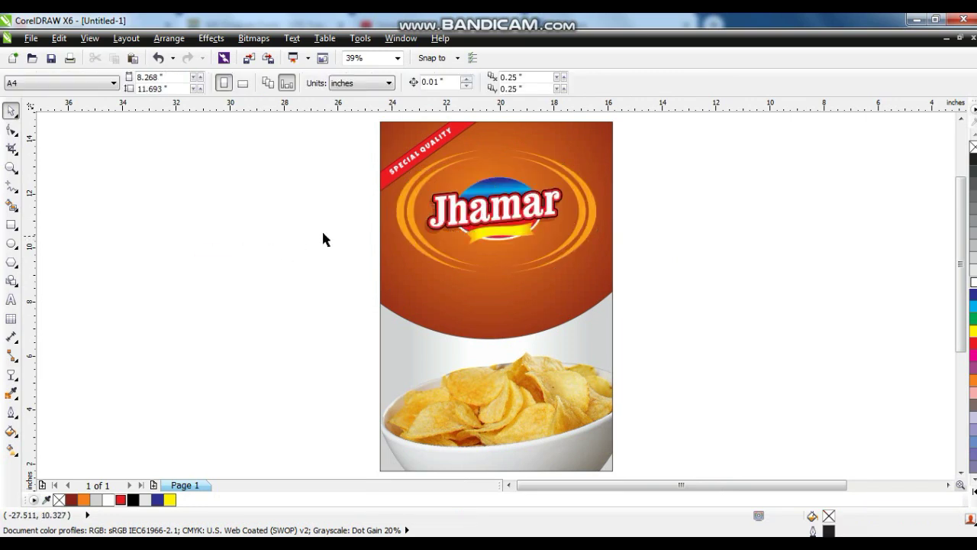
- Add the slogan text "Crispy , Crunchy & Tasty" beside the packet
left_click(10, 167)
left_click(355, 168)
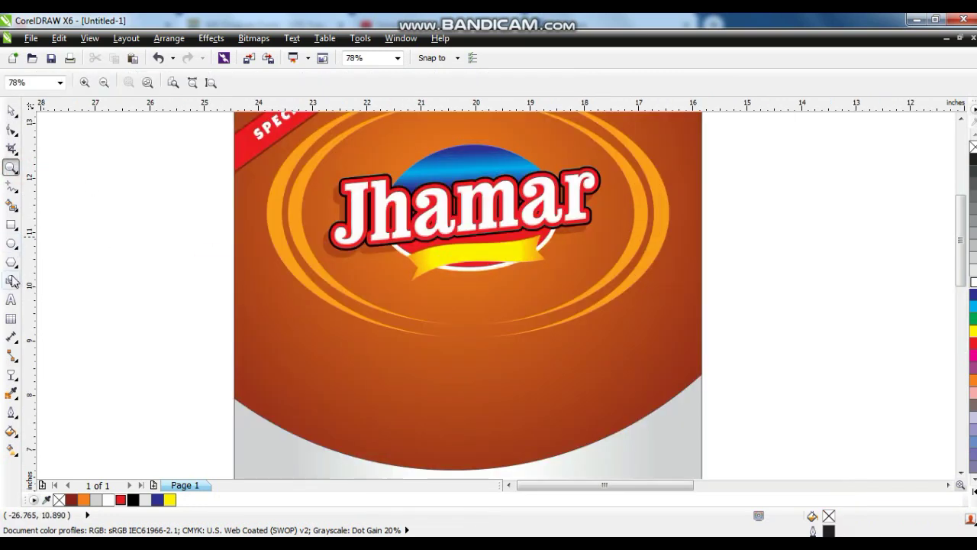
left_click(11, 299)
type("cR")
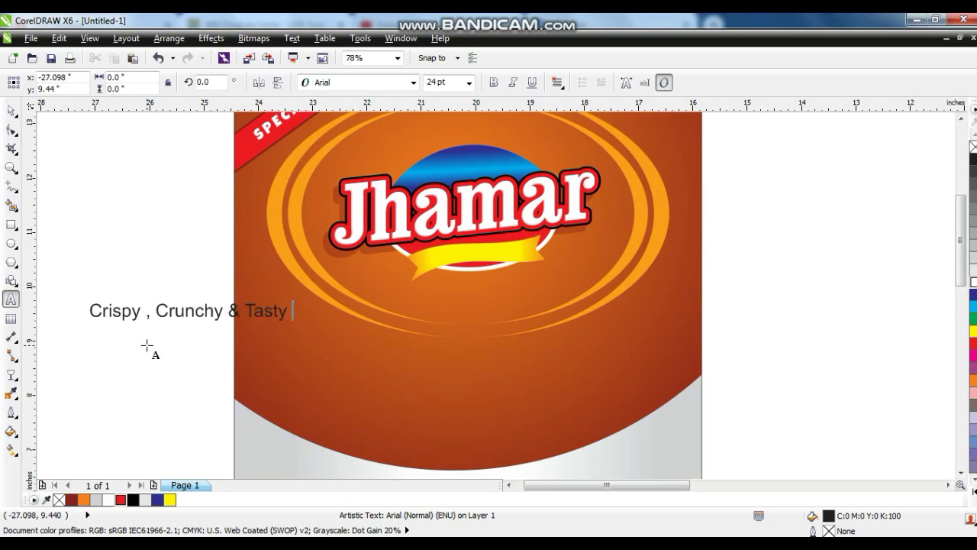
key("Escape")
- Set the slogan in Luckiest Guy, enlarge it to about 39.6 pt and move it below the Jhamar logo
left_click(11, 110)
left_click(348, 83)
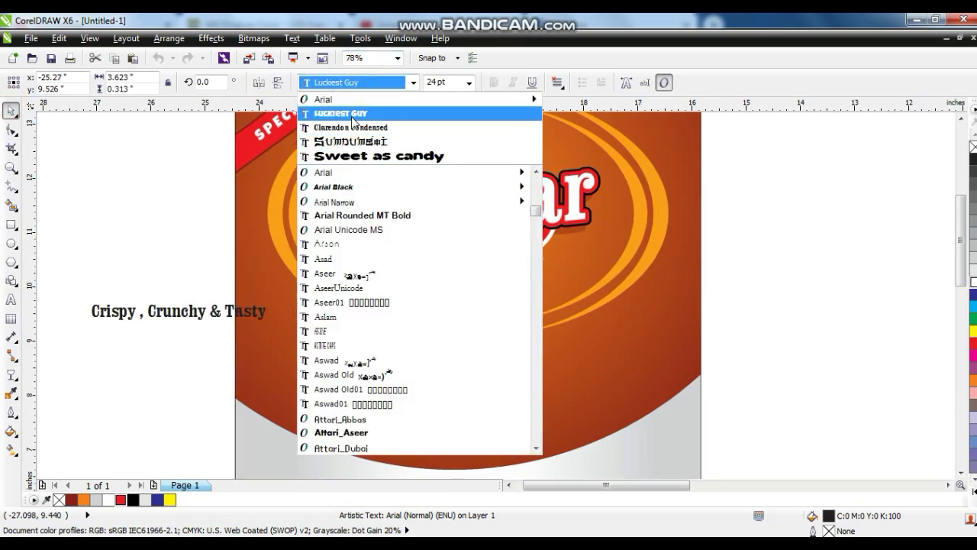
left_click(352, 116)
left_click_drag(256, 309, 629, 349)
left_click_drag(500, 311, 576, 362)
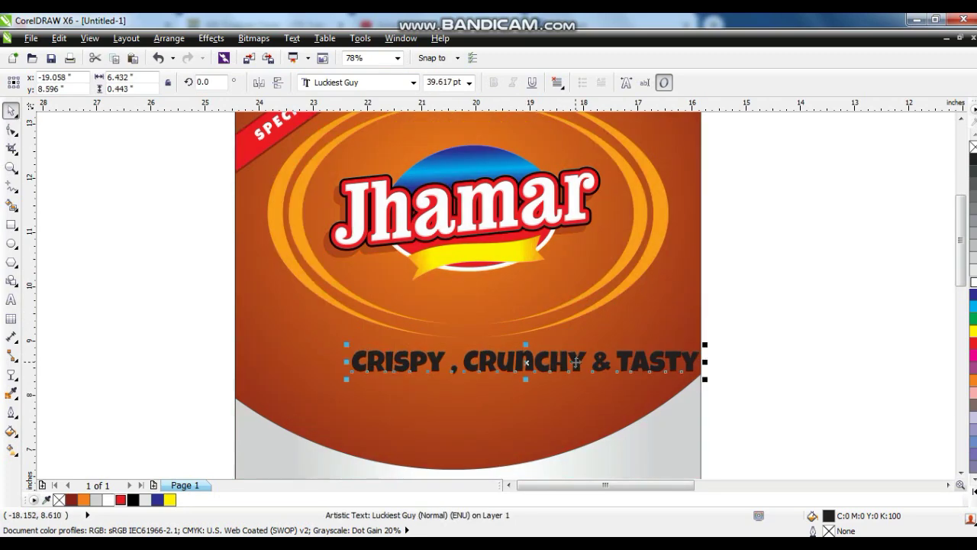
- Break the slogan into separate words, moving CRISPY up and deleting the comma
key("Escape")
left_click_drag(404, 356, 439, 316)
left_click(454, 369)
key("Delete")
- Stack CRUNCHY under CRISPY and place TASTY with its separate ampersand beneath them below the Jhamar logo
left_click_drag(506, 370, 436, 360)
left_click_drag(629, 367, 471, 394)
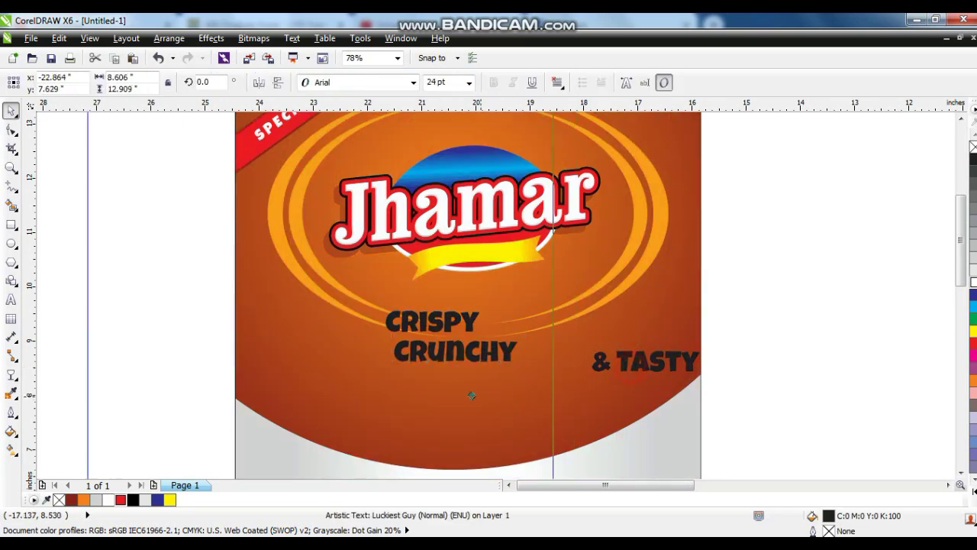
key("ctrl+z")
left_click_drag(643, 367, 460, 386)
left_click_drag(798, 291, 359, 412)
key("shift+F2")
key("Escape")
left_click_drag(864, 361, 188, 386)
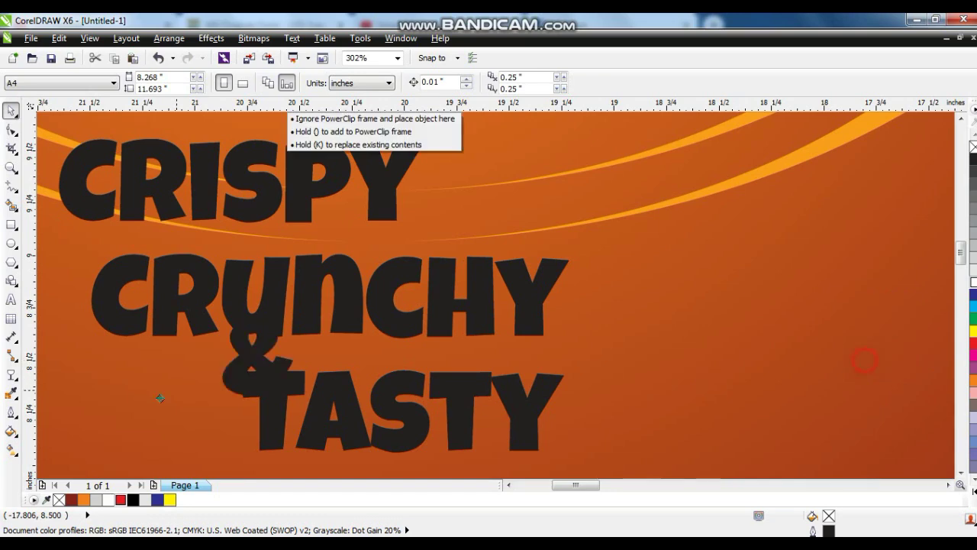
- Enlarge the ampersand before TASTY and fill the slogan words white
left_click(189, 387)
scroll(188, 387, "down", 2)
left_click_drag(183, 438, 157, 455)
left_click(121, 499)
left_click(267, 413)
left_click(271, 359, "shift")
left_click(108, 499)
- Fill the ampersand black and fine-tune its size and position beside TASTY
left_click(228, 432)
left_click(133, 499)
left_click_drag(157, 456, 165, 447)
left_click_drag(216, 425, 219, 423)
scroll(625, 351, "down", 1)
left_click(821, 279)
- Duplicate the stacked slogan beside the original and weld the copy into a single curve
left_click_drag(817, 294, 363, 429)
left_click_drag(514, 401, 537, 416)
left_click_drag(481, 363, 599, 371)
right_click(600, 372)
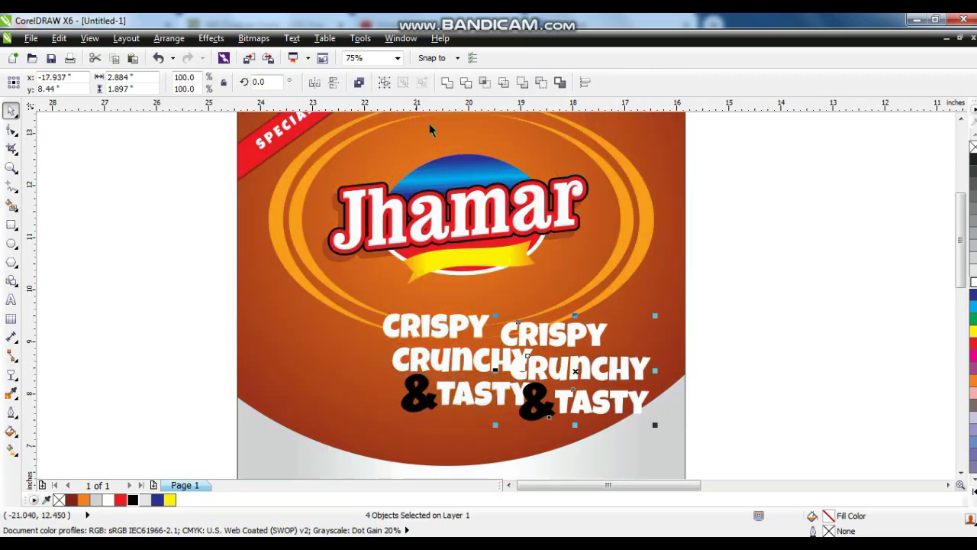
left_click(447, 83)
- Turn a 4 pt outline of the slogan copy into a separate solid silhouette and delete the leftover copy
left_click(16, 402)
left_click(58, 355)
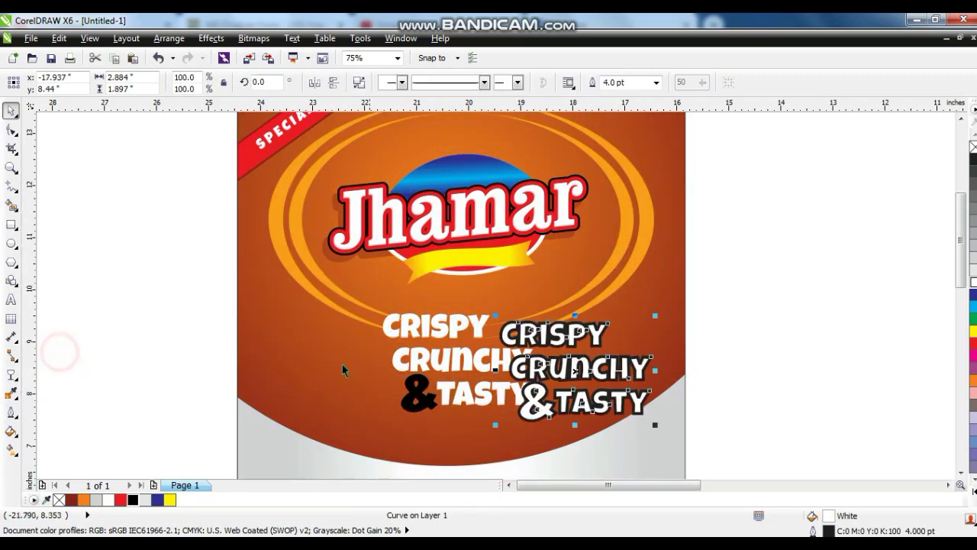
key("ctrl+shift+q")
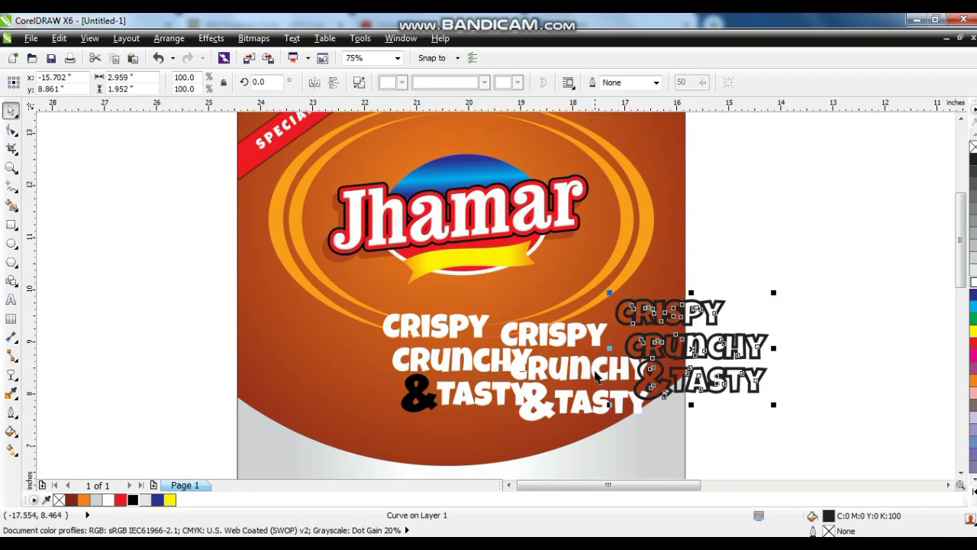
left_click(362, 84)
left_click(446, 83)
left_click(610, 371)
key("Delete")
- Place the silhouette slightly below the slogan, fill it dark red and put it behind the letters
left_click_drag(678, 388, 446, 405)
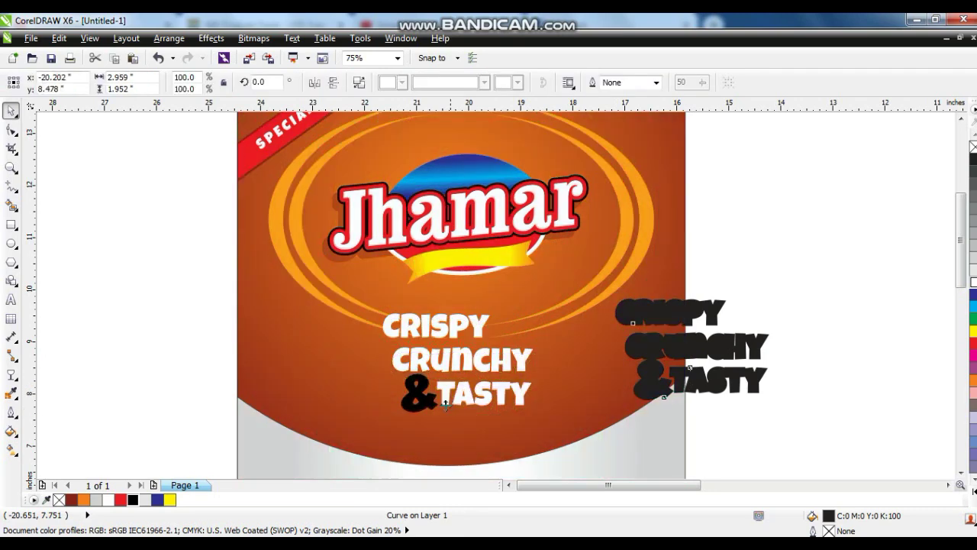
key("shift+F2")
left_click(71, 499)
key("shift+Page_Down")
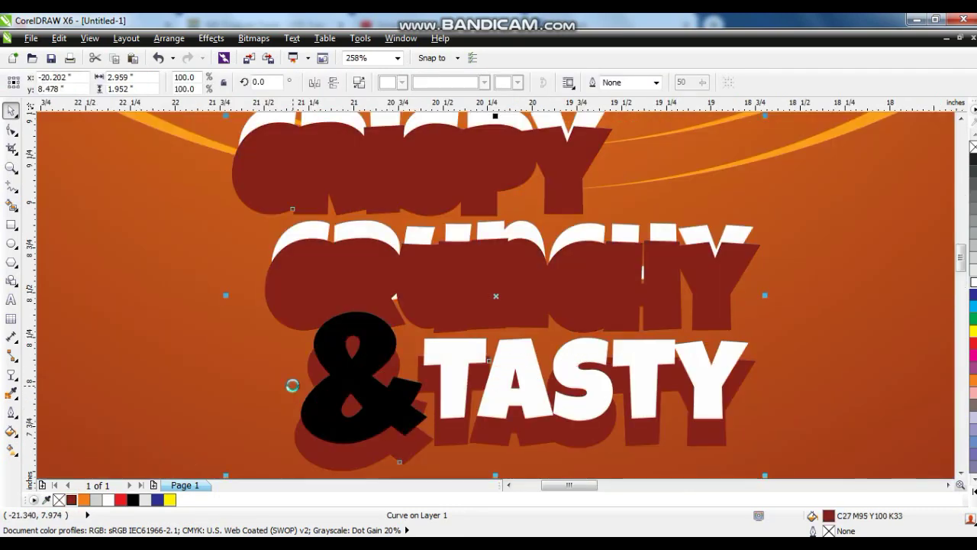
- Apply a uniform transparency to the dark red silhouette behind the slogan
left_click(11, 375)
left_click(84, 82)
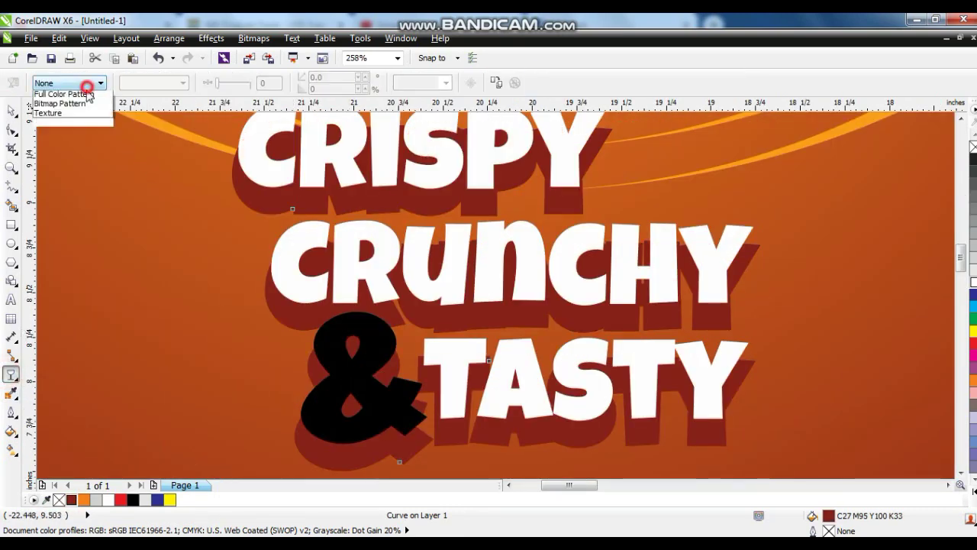
left_click(76, 91)
left_click_drag(234, 83, 224, 83)
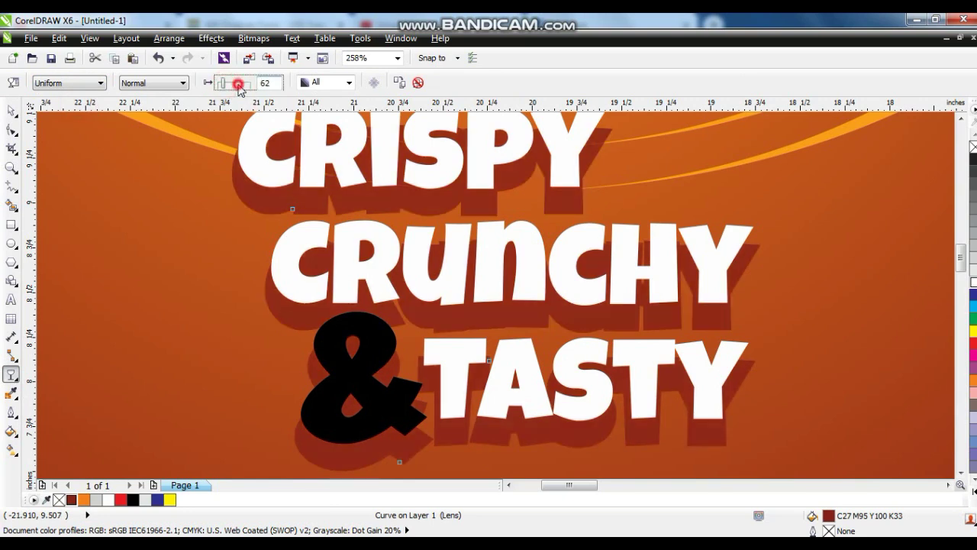
left_click(11, 111)
left_click(273, 233)
- Enlarge the slogan together with its shadow slightly and shift it a little on the packet
scroll(598, 298, "down", 2)
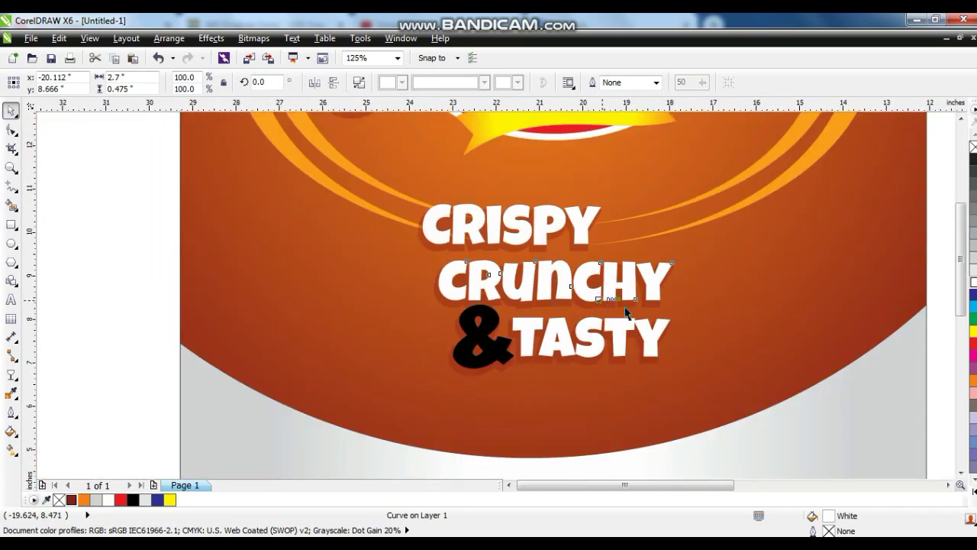
left_click_drag(847, 240, 475, 375)
left_click_drag(645, 249, 642, 253)
left_click_drag(586, 298, 576, 298)
left_click(866, 304)
- Give CRISPY a linear gradient fill from white at the top to cyan at the bottom
left_click(610, 264)
key("shift+F2")
key("Escape")
left_click(448, 167)
left_click(973, 307)
key("g")
left_click_drag(433, 200, 429, 130)
left_click_drag(431, 213, 432, 150)
- Give CRUNCHY a linear gradient fill from white at the top to yellow at the bottom
left_click(467, 257)
left_click(973, 331)
left_click_drag(588, 339, 593, 243)
- Give TASTY a linear gradient fill from white at the top to light green at the bottom
left_click(607, 401)
left_click(975, 491)
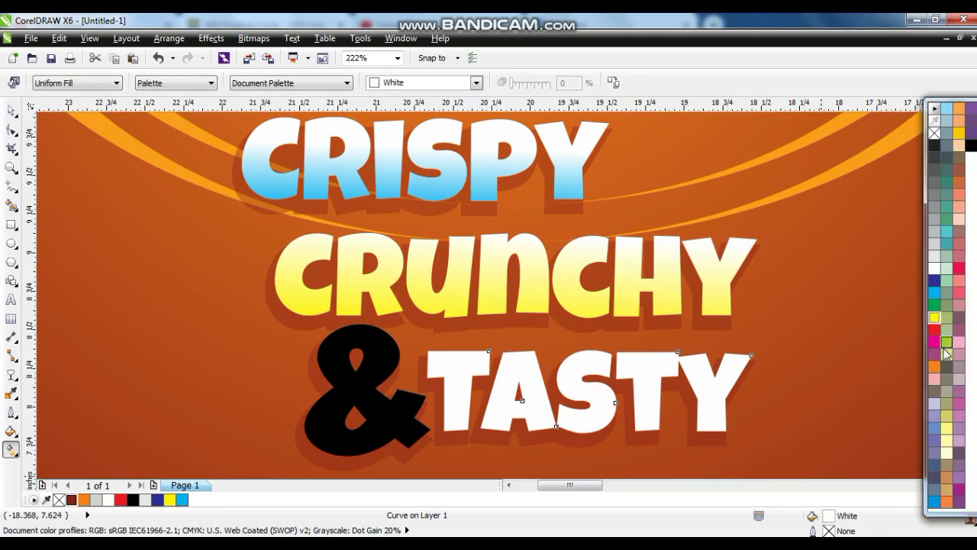
left_click(947, 341)
left_click_drag(602, 356, 600, 428)
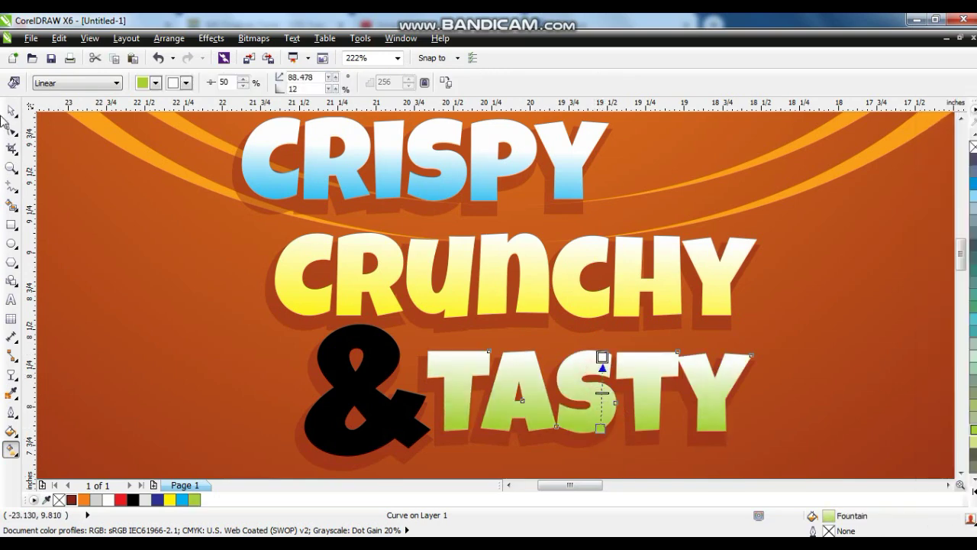
left_click(11, 112)
scroll(288, 216, "down", 3)
left_click(447, 227)
key("F4")
left_click(646, 308)
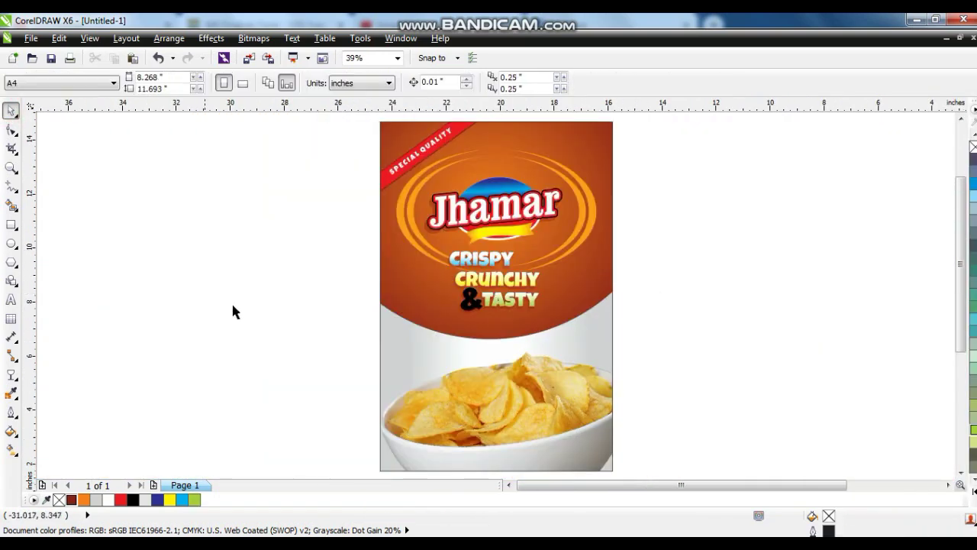
- Add the two-line text "Potatos Wafers" beside the packet and set it in Luckiest Guy
left_click(11, 170)
left_click_drag(297, 251, 687, 409)
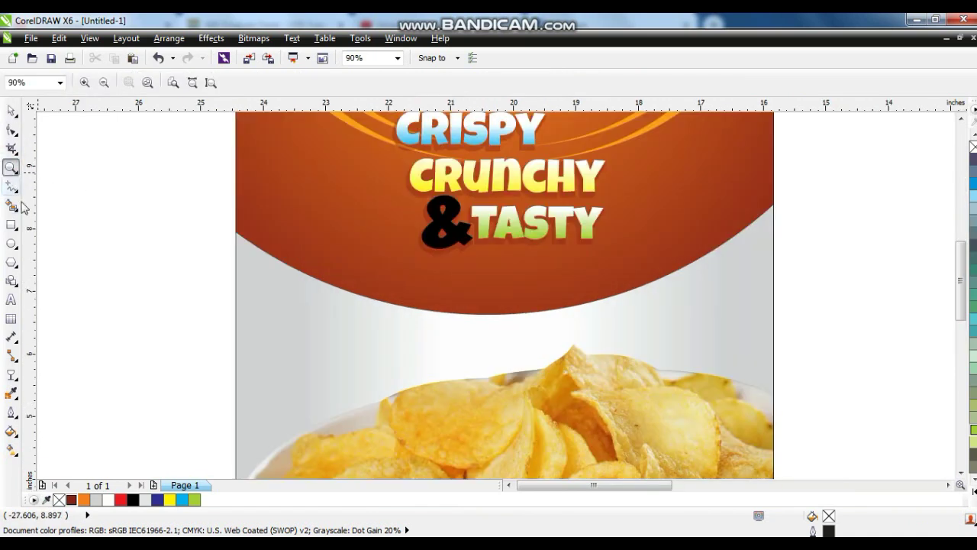
left_click(11, 299)
left_click(82, 314)
type("Potatos")
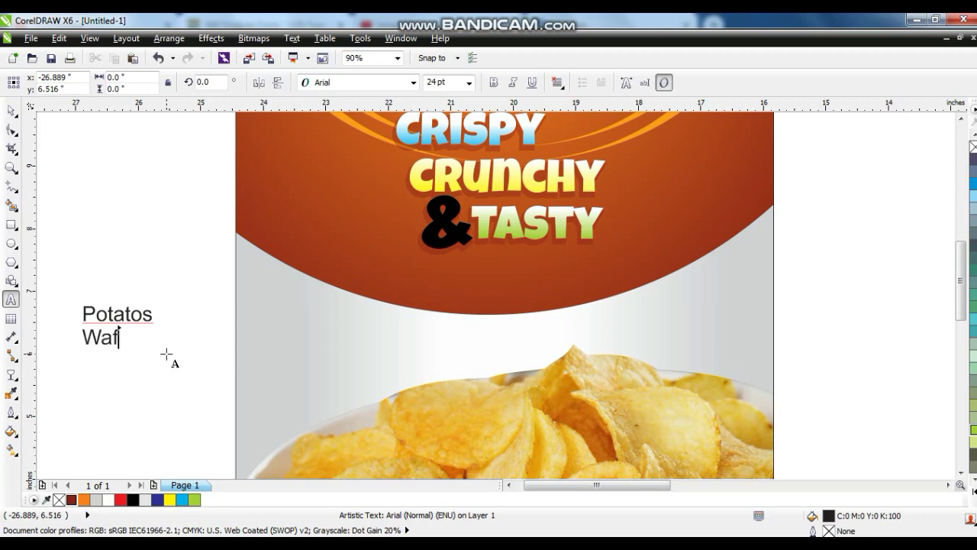
left_click(17, 116)
left_click(413, 82)
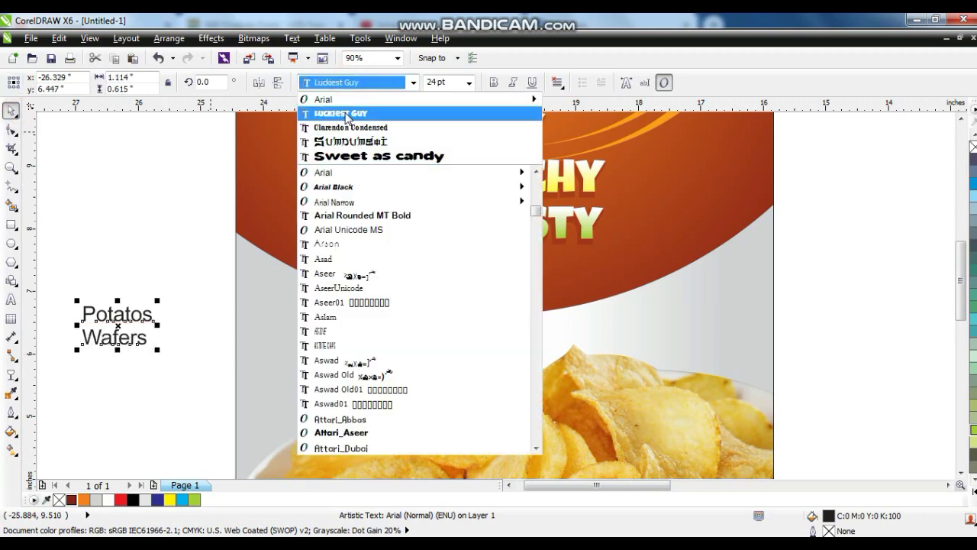
left_click(352, 115)
- Center WAFERS under POTATOS, move both words below the slogan and enlarge them to about 4.25 in wide
left_click(151, 343, "shift")
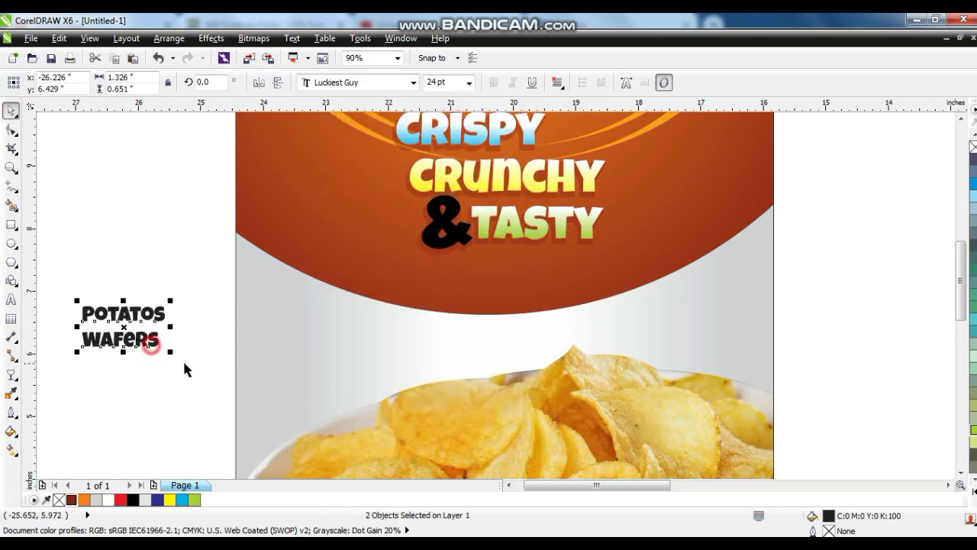
left_click_drag(171, 353, 225, 385)
left_click(164, 398)
left_click_drag(175, 297, 175, 314)
left_click(172, 358, "shift")
left_click_drag(171, 361, 545, 336)
left_click_drag(613, 278, 640, 254)
- Weld POTATOS WAFERS into one curve and bend its top edge downward and bottom edge upward with an Envelope
key("ctrl+q")
left_click(451, 83)
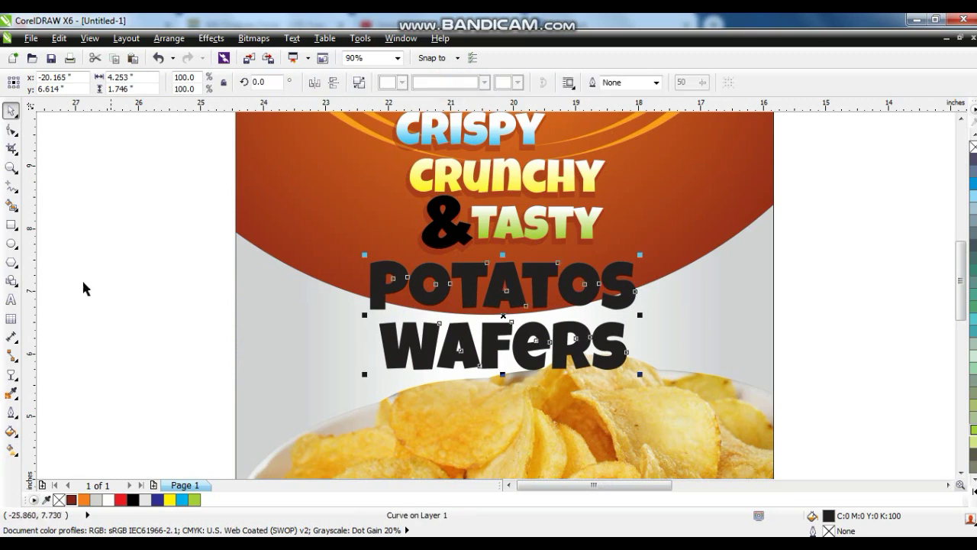
left_click(17, 379)
left_click(52, 437)
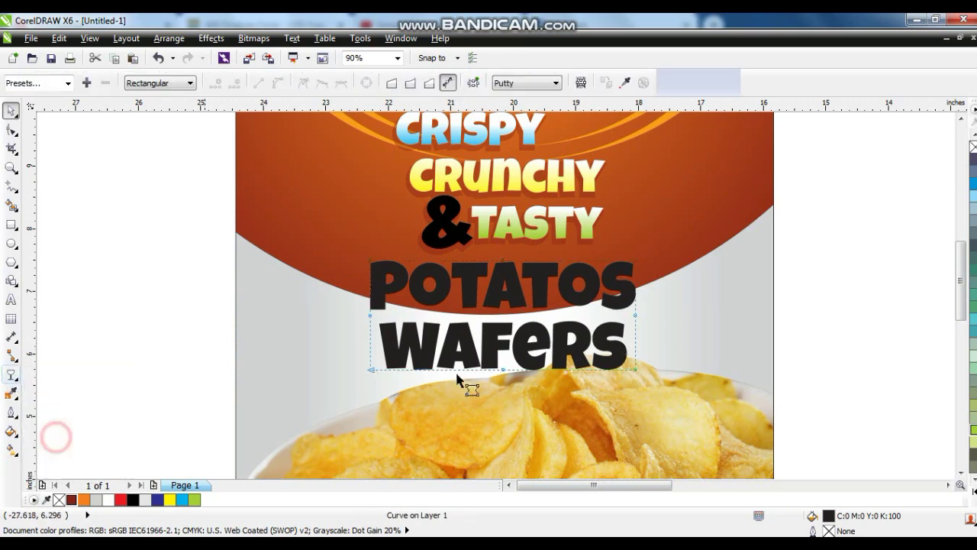
left_click_drag(339, 256, 687, 420)
left_click(258, 84)
left_click(278, 82)
left_click_drag(499, 258, 502, 281)
left_click_drag(505, 372, 498, 350)
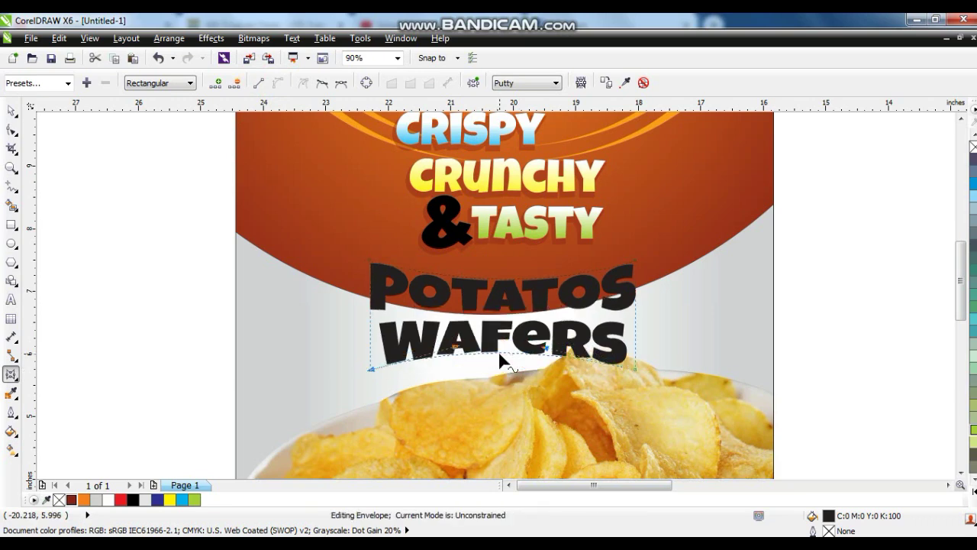
- Enlarge POTATOS WAFERS to about 6.6 in wide, rotate it about 5.1 degrees, position it over the chips and fill it white
left_click(12, 112)
left_click_drag(639, 258, 713, 224)
left_click_drag(686, 299, 699, 300)
left_click_drag(686, 290, 686, 310)
left_click(686, 308)
left_click_drag(724, 421, 723, 399)
left_click(629, 375)
left_click(108, 500)
key("shift+F2")
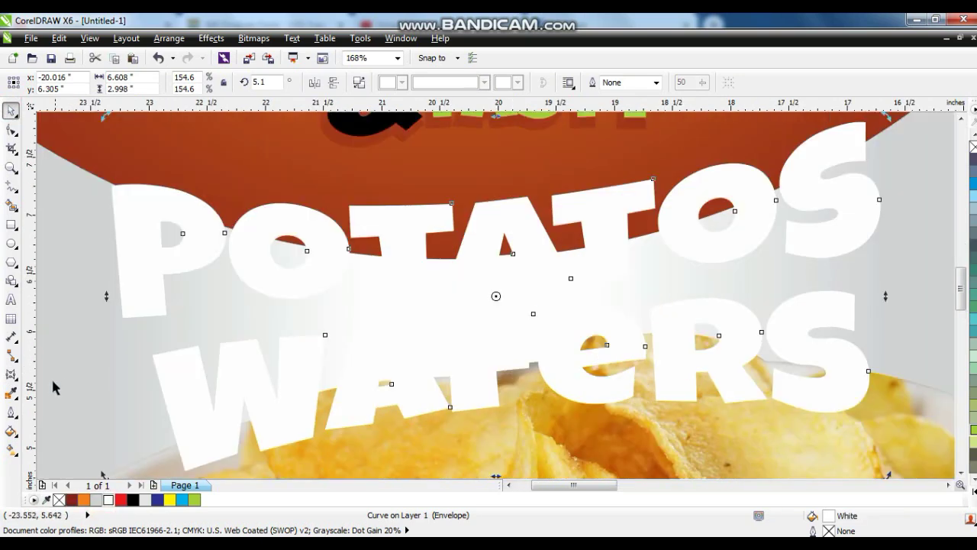
- Convert a 10 pt outline of POTATOS WAFERS into an object, fill it dark red and place it behind the lettering
left_click(10, 429)
left_click(11, 412)
left_click(69, 384)
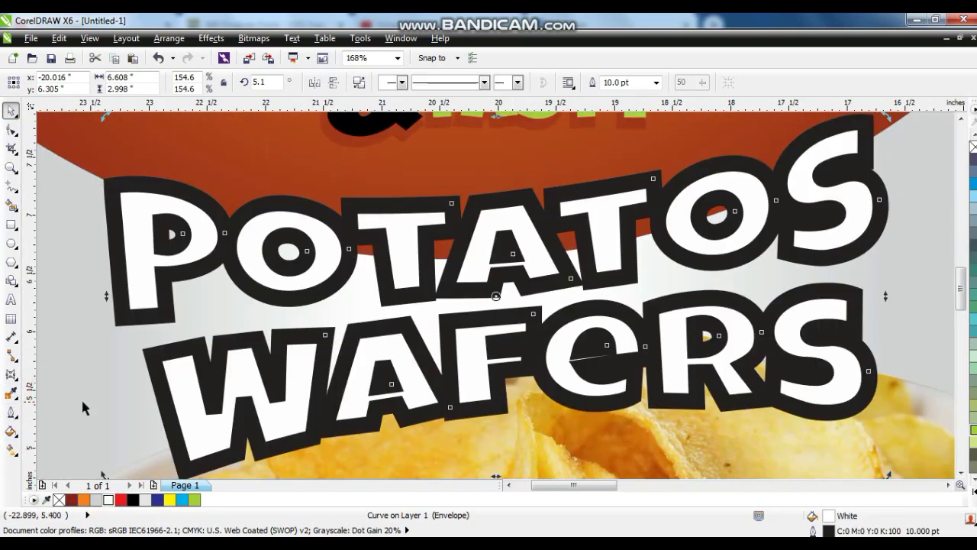
key("ctrl+shift+q")
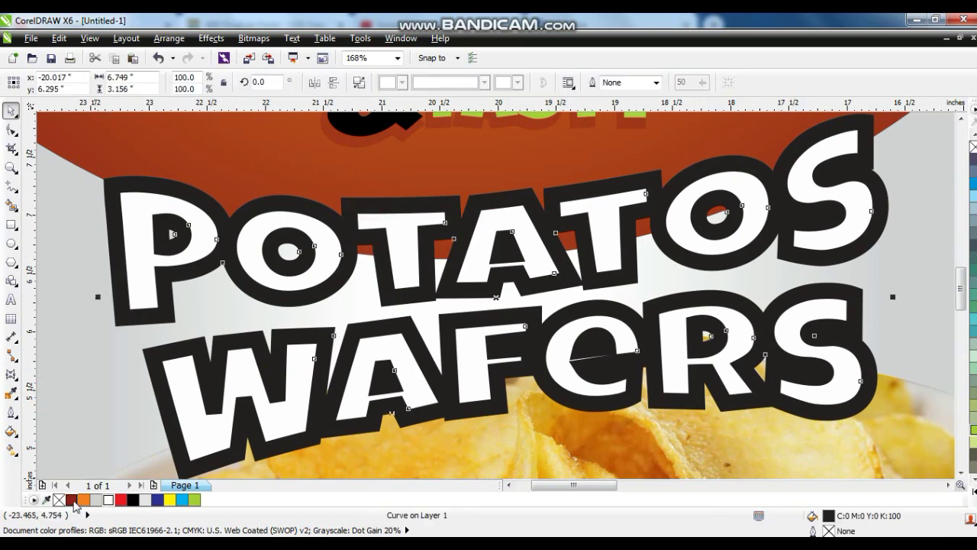
left_click(72, 500)
key("ctrl+Page_Down")
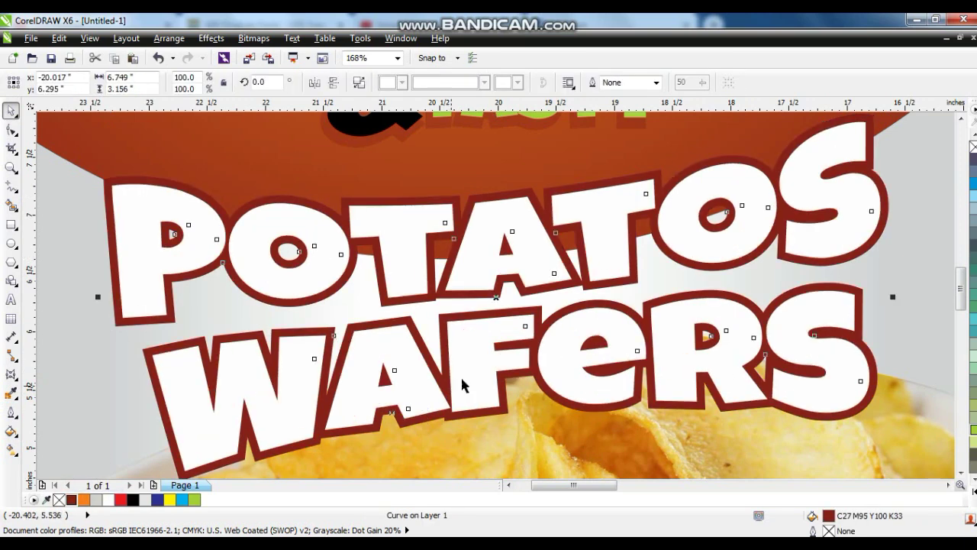
- Give the dark red border of POTATOS WAFERS an 8 pt orange outline with rounded corners and round line caps
left_click(401, 344)
left_click(145, 351)
left_click(142, 356)
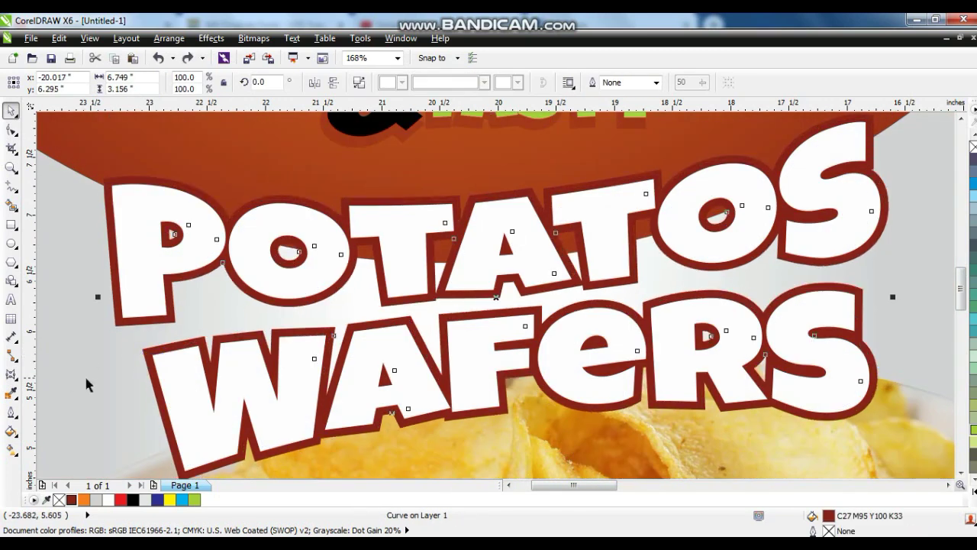
left_click(11, 412)
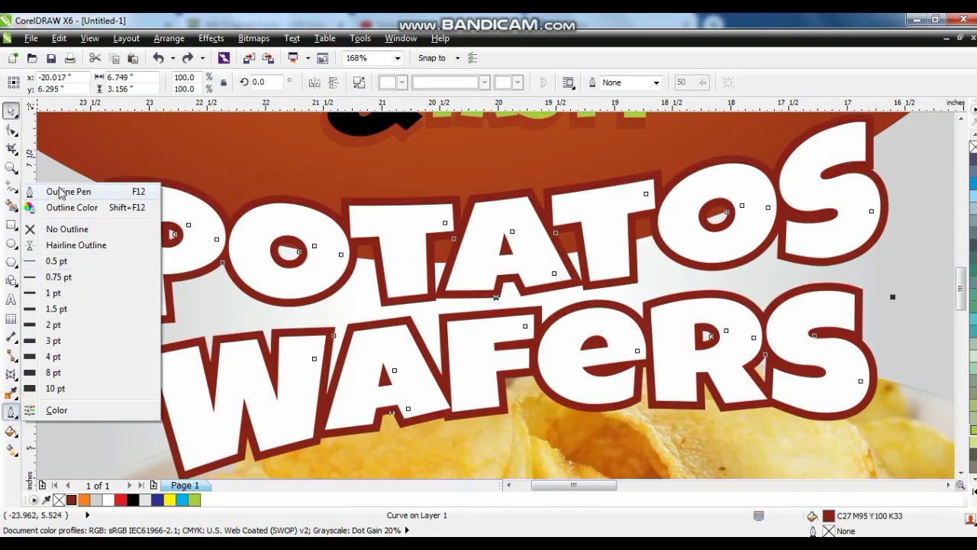
left_click(59, 187)
left_click(412, 202)
left_click(386, 294)
left_click(445, 349)
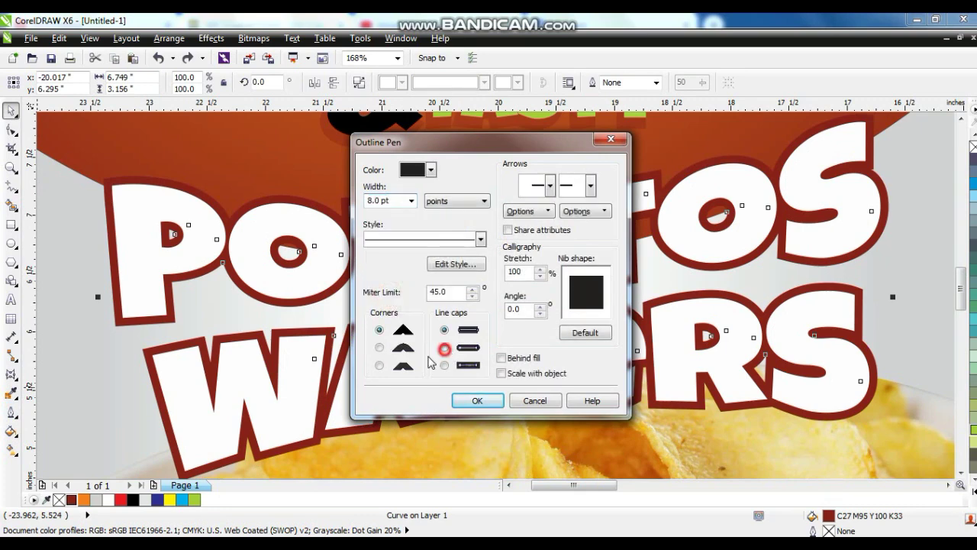
left_click(380, 348)
left_click(476, 401)
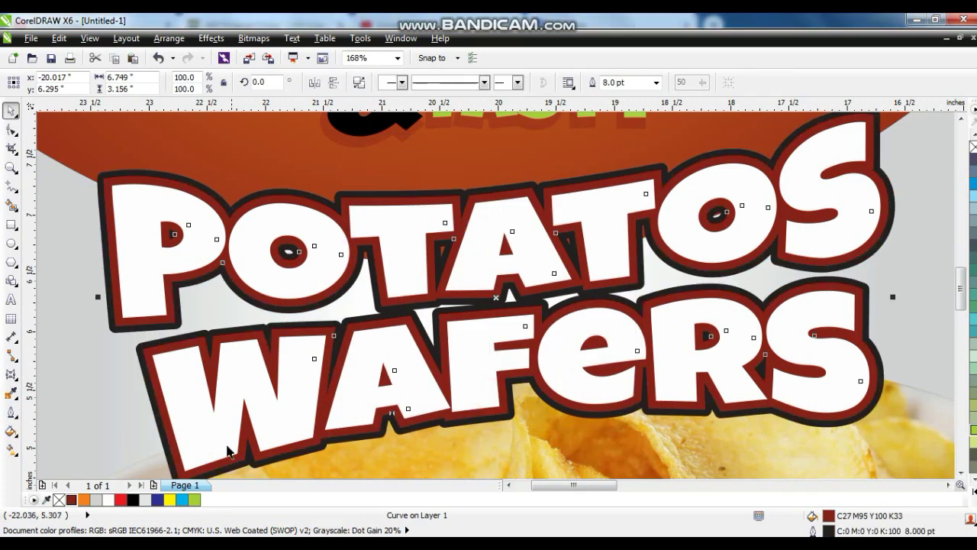
right_click(122, 500)
right_click(84, 499)
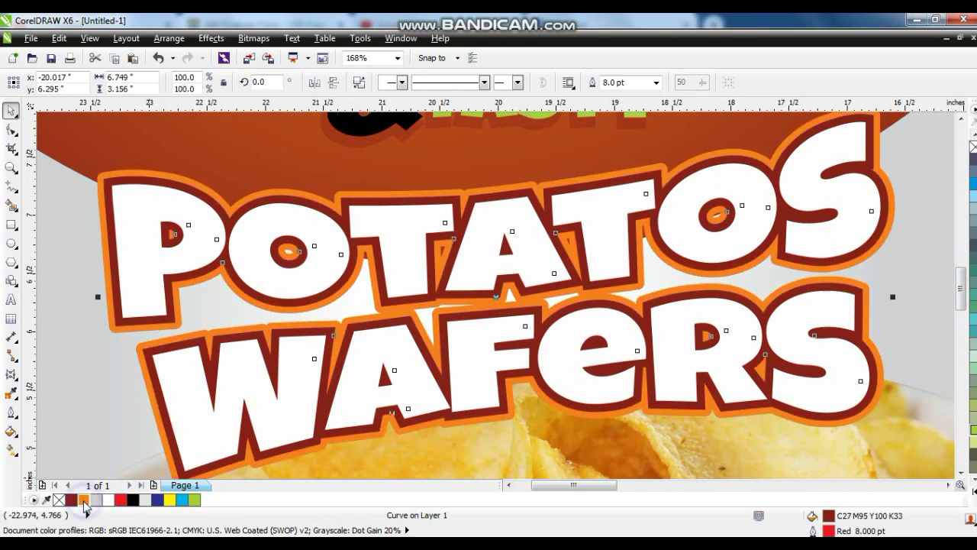
- Select POTATOS WAFERS with its border and nudge it slightly on the packet
scroll(524, 400, "down", 3)
left_click(773, 314)
left_click_drag(291, 438, 291, 439)
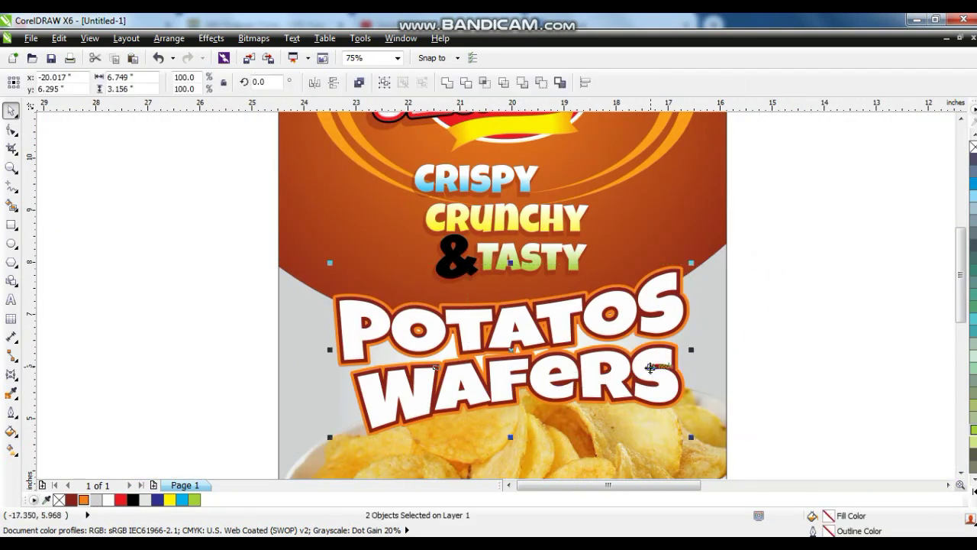
left_click_drag(661, 367, 651, 374)
left_click(794, 341)
left_click(714, 343)
key("shift+F2")
left_click(757, 320)
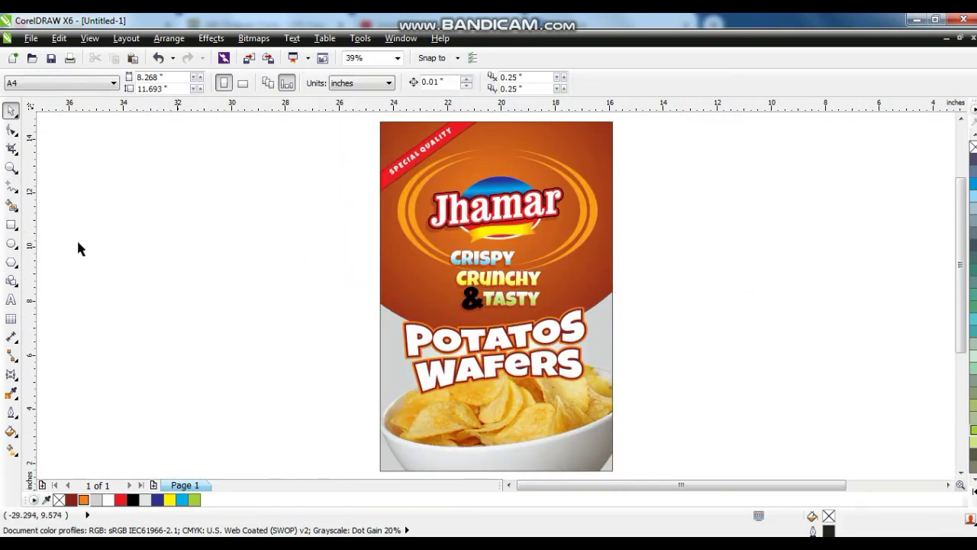
- Draw a thin vertical rectangle about 0.08 in wide and 7.52 in high beside the packet
left_click(11, 167)
left_click_drag(312, 162, 661, 391)
right_click(594, 340)
left_click(12, 224)
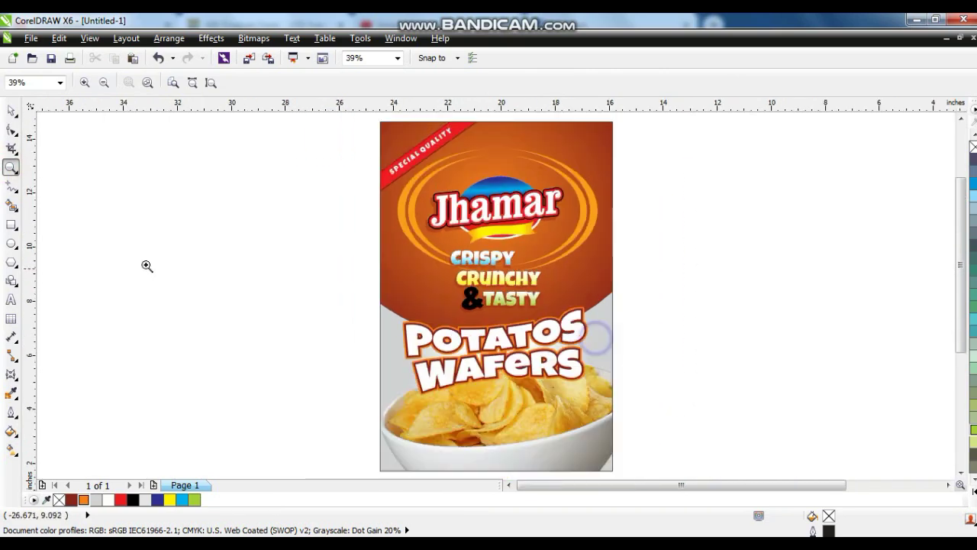
left_click_drag(141, 150, 144, 356)
key("space")
- Duplicate the thin rectangle repeatedly into an evenly spaced row of strips about 5.1 in wide
left_click_drag(144, 251, 151, 252)
key("ctrl+d")
key("ctrl+d")
key("ctrl+d")
key("ctrl+d")
key("ctrl+d")
key("ctrl+d")
key("ctrl+d")
key("ctrl+d")
key("ctrl+d")
key("ctrl+d")
key("ctrl+d")
key("ctrl+d")
key("ctrl+d")
key("ctrl+d")
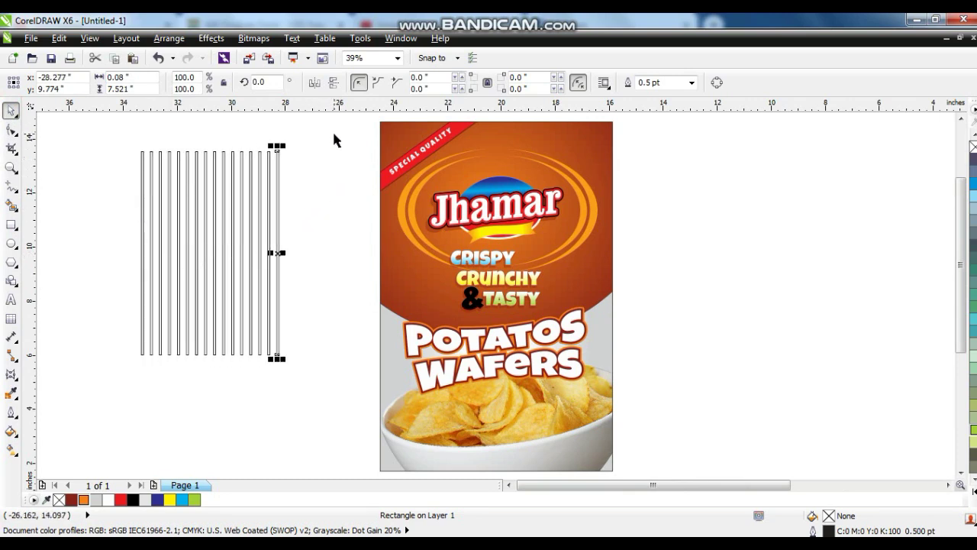
- Weld the strips into one orange curve without an outline and place it over the packet's upper right part
left_click_drag(332, 129, 118, 376)
left_click(448, 83)
left_click(84, 500)
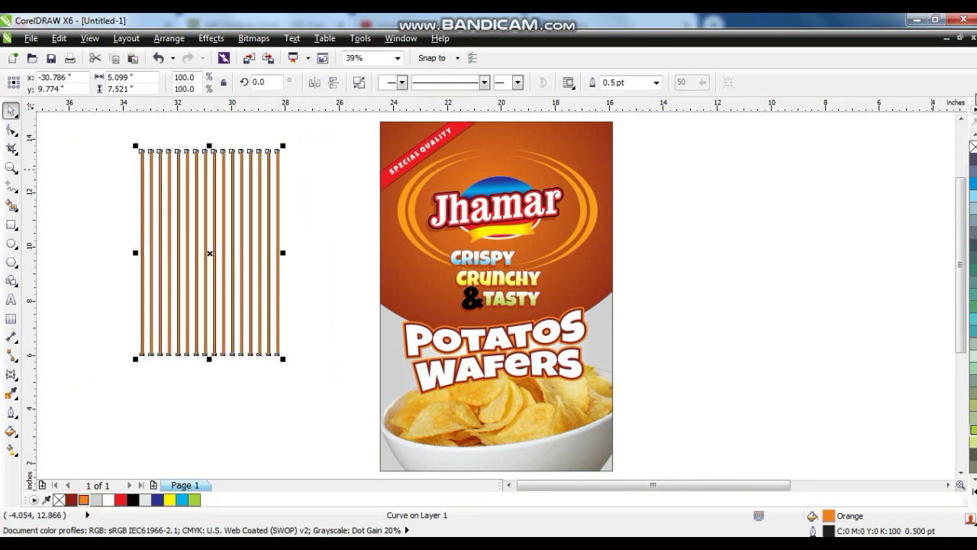
right_click(974, 147)
left_click_drag(192, 266, 578, 263)
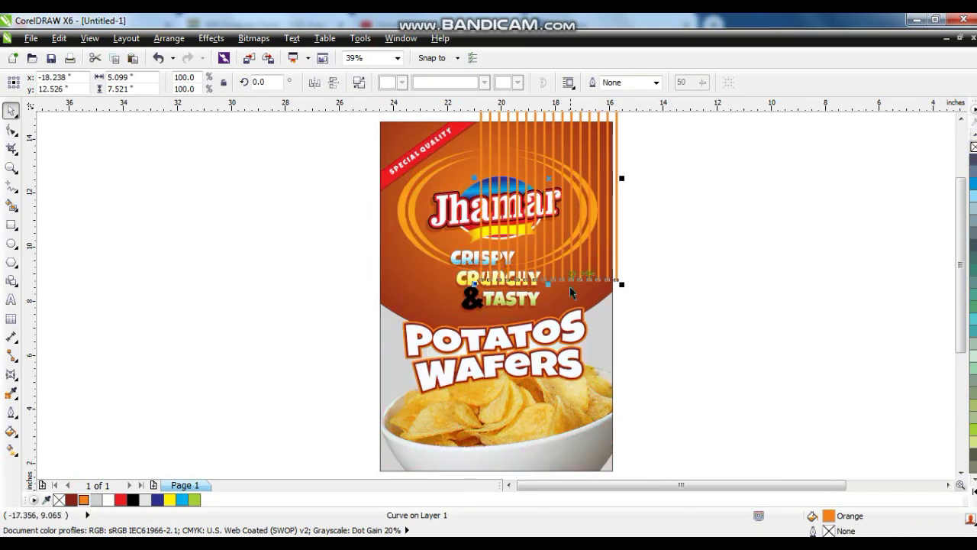
- Resize the stripe curve to about 3.01 by 9.76 in and repeat it sideways as two evenly spaced copies
left_click_drag(479, 281, 533, 342)
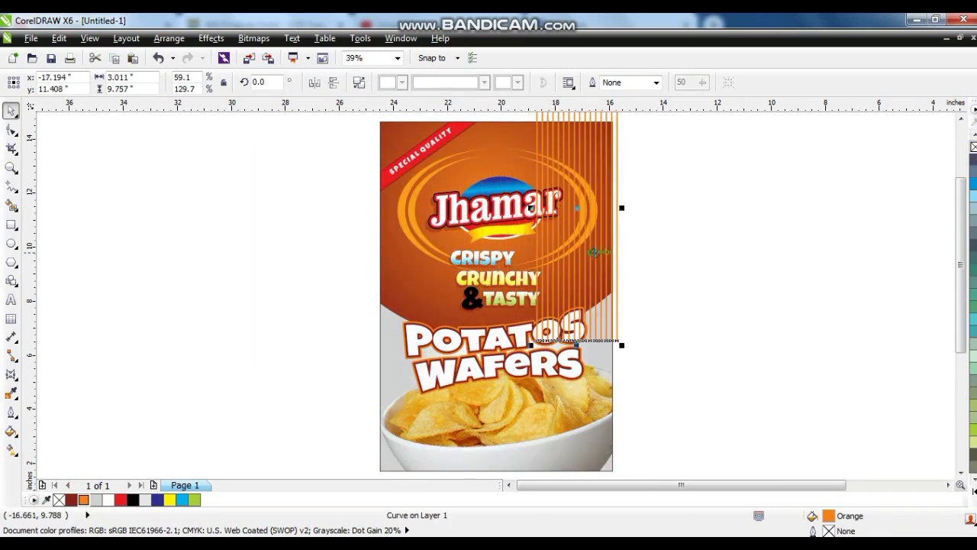
left_click_drag(568, 217, 661, 237)
key("ctrl+z")
left_click_drag(600, 218, 686, 216)
key("ctrl+r")
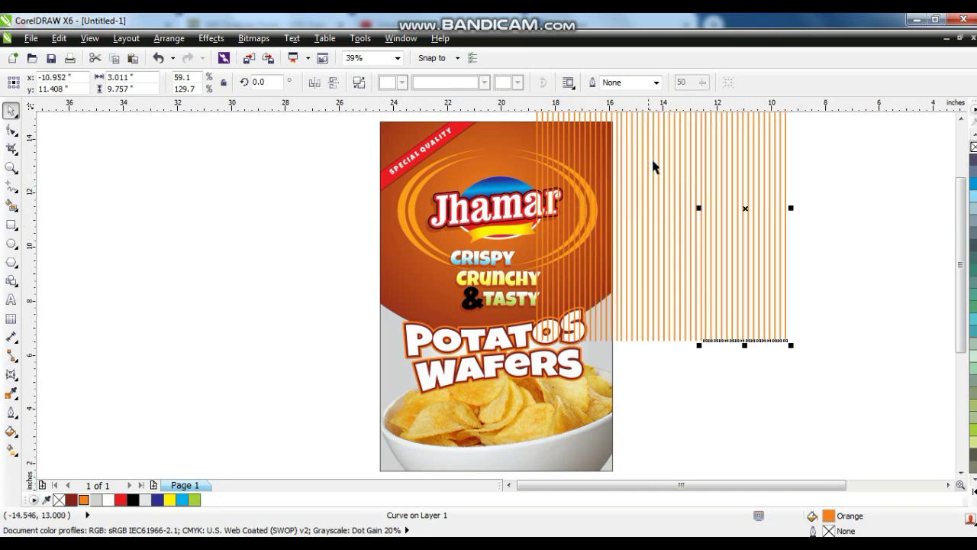
- Weld the three stripe sets into one curve about 9.25 in wide and centre it horizontally on the packet
left_click(659, 156, "shift")
left_click(580, 136, "shift")
left_click_drag(650, 164, 755, 173)
left_click(448, 82)
left_click(612, 152, "shift")
key("c")
left_click(613, 203)
key("alt+c")
key("w")
key("p")
left_click(605, 440)
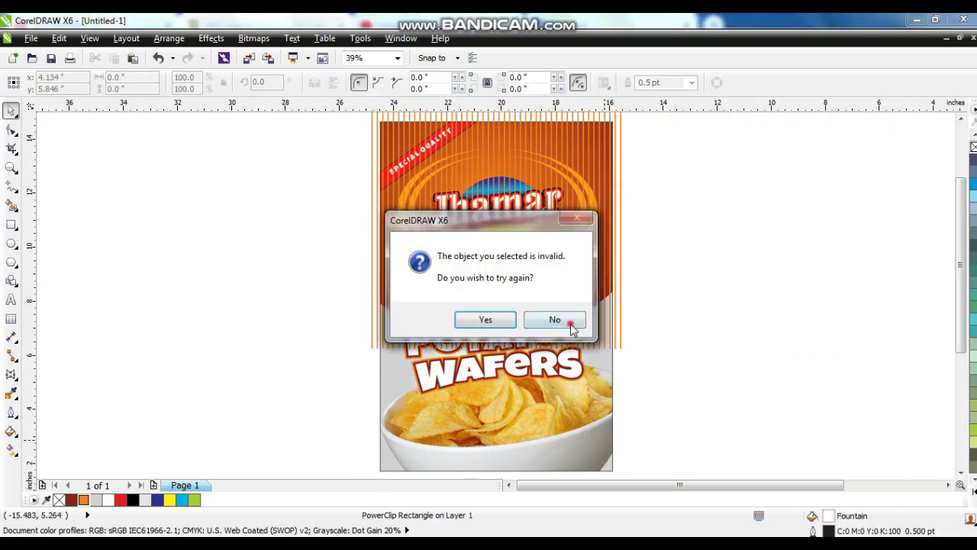
left_click(571, 326)
- PowerClip the orange stripes inside the packet rectangle and open its contents with the stripes selected
key("alt+c")
key("w")
key("p")
left_click(610, 285)
left_click(608, 282, "ctrl")
left_click(601, 274)
key("alt+c")
key("w")
key("p")
left_click(658, 226)
left_click(561, 257, "ctrl")
left_click(492, 267)
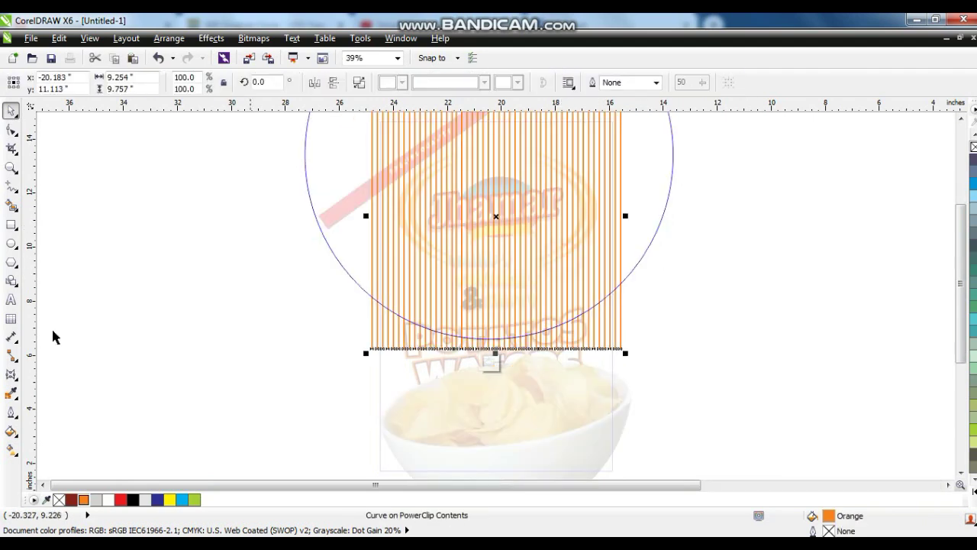
- Apply a linear transparency to the stripes so that they fade out towards the bottom of the brown circle
left_click(17, 380)
left_click(16, 396)
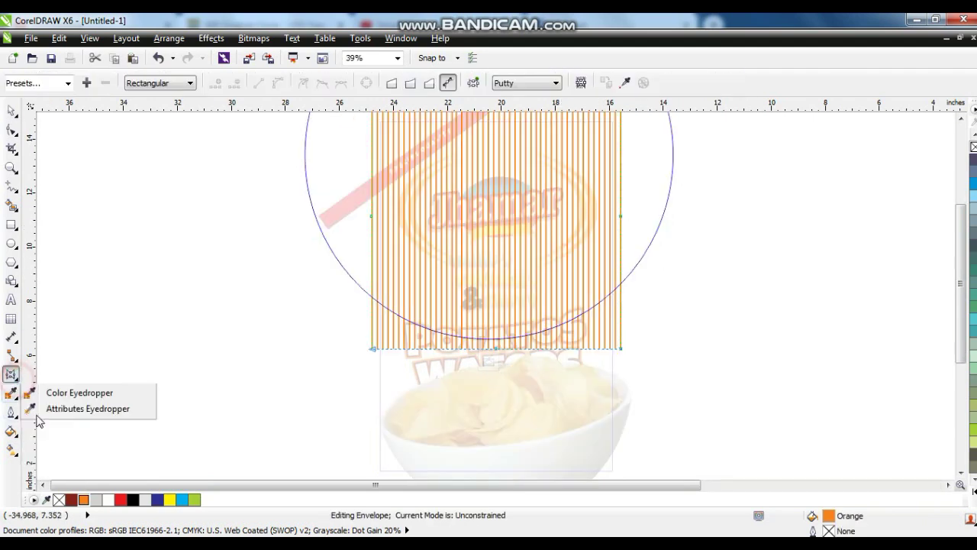
left_click(16, 378)
left_click(38, 470)
left_click_drag(489, 154, 496, 121)
left_click_drag(493, 291, 494, 304)
left_click(13, 112)
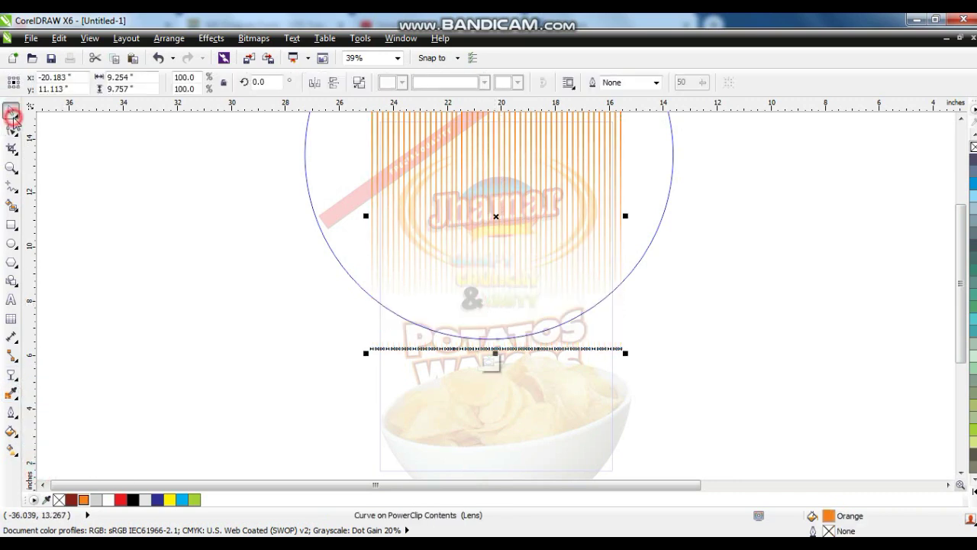
- Finish editing the packet's contents and remove the outline of the packet rectangle
left_click(725, 219, "ctrl")
left_click(725, 219, "ctrl")
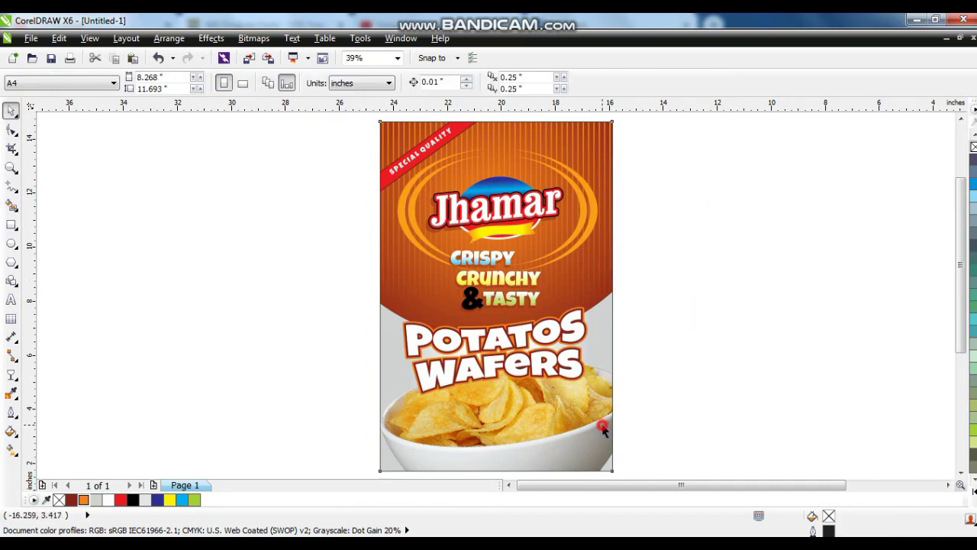
left_click(804, 235)
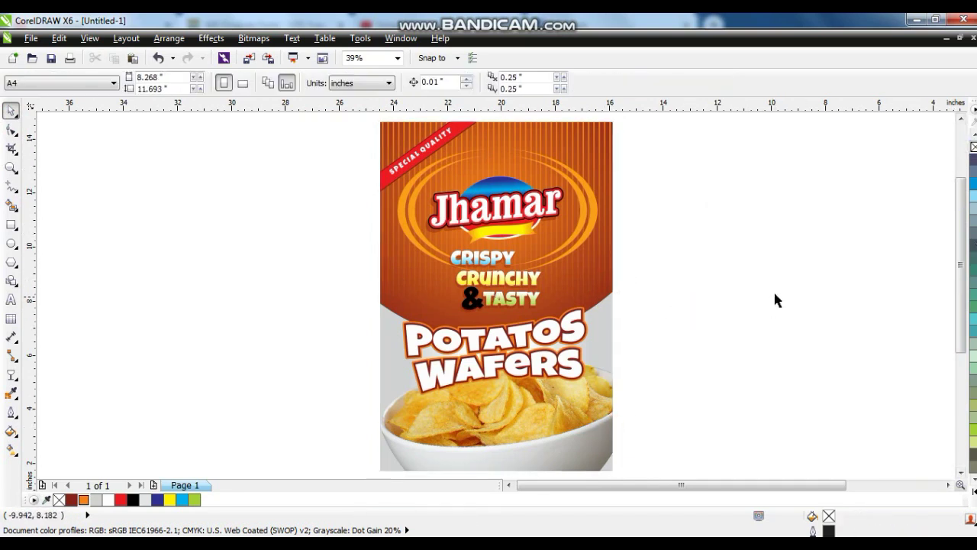
- Select POTATOS WAFERS with its border and move it slightly up on the packet
left_click(510, 443, "ctrl")
left_click(578, 430)
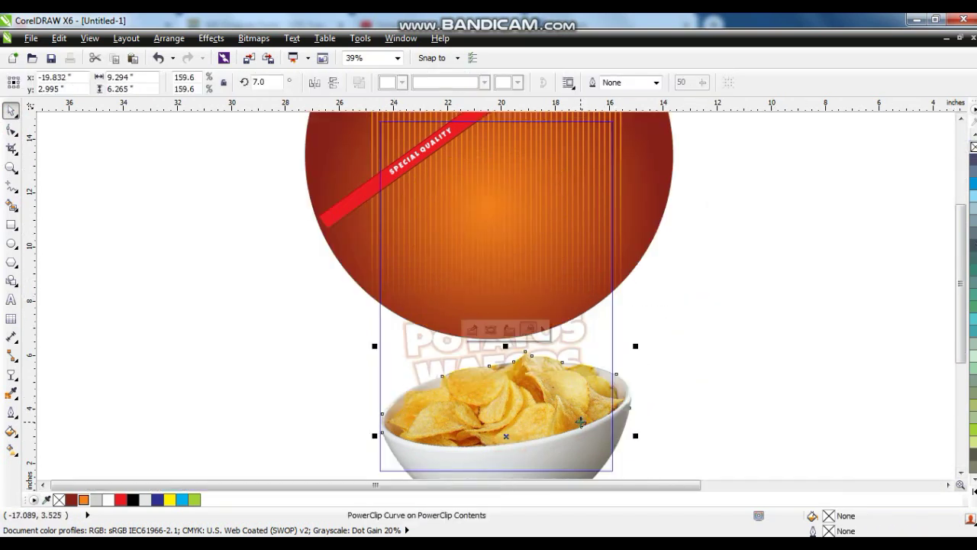
left_click(693, 290, "ctrl")
left_click_drag(693, 287, 373, 427)
left_click(736, 332)
left_click_drag(643, 307, 364, 417)
left_click_drag(461, 376, 463, 372)
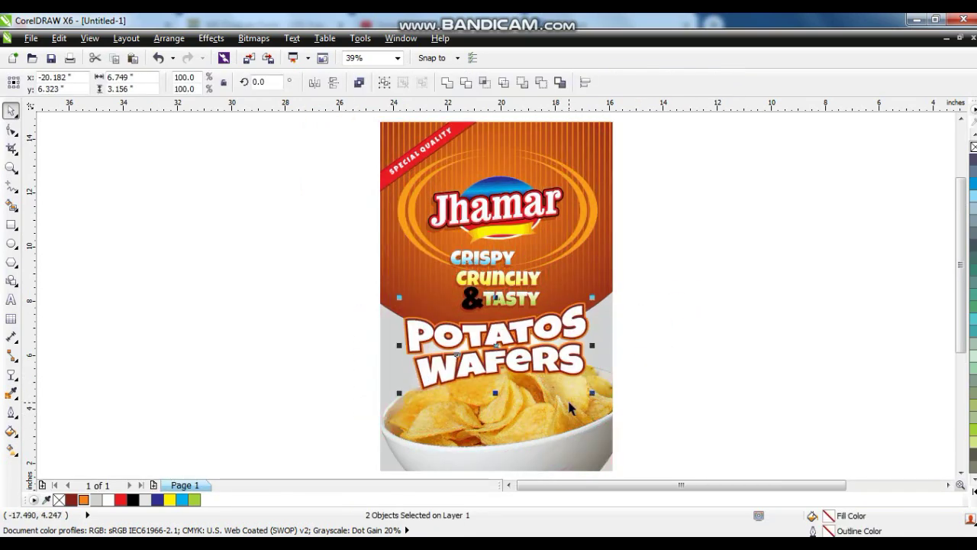
- Rotate the chip bowl inside the packet to a more level angle and shift it slightly lower
left_click(568, 404)
double_click(579, 428)
left_click_drag(567, 419, 545, 421)
left_click(641, 422, "ctrl")
left_click(545, 421, "ctrl")
left_click(628, 364, "ctrl")
left_click(636, 356, "ctrl")
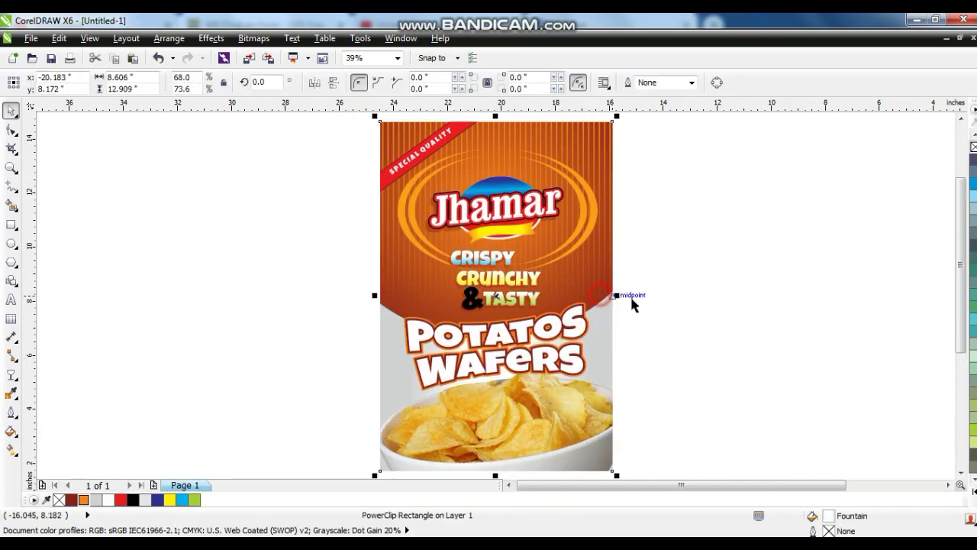
- Preview the finished packet design in full screen
scroll(643, 293, "down", 1)
left_click(643, 287)
left_click_drag(722, 193, 452, 406)
key("F4")
key("F9")
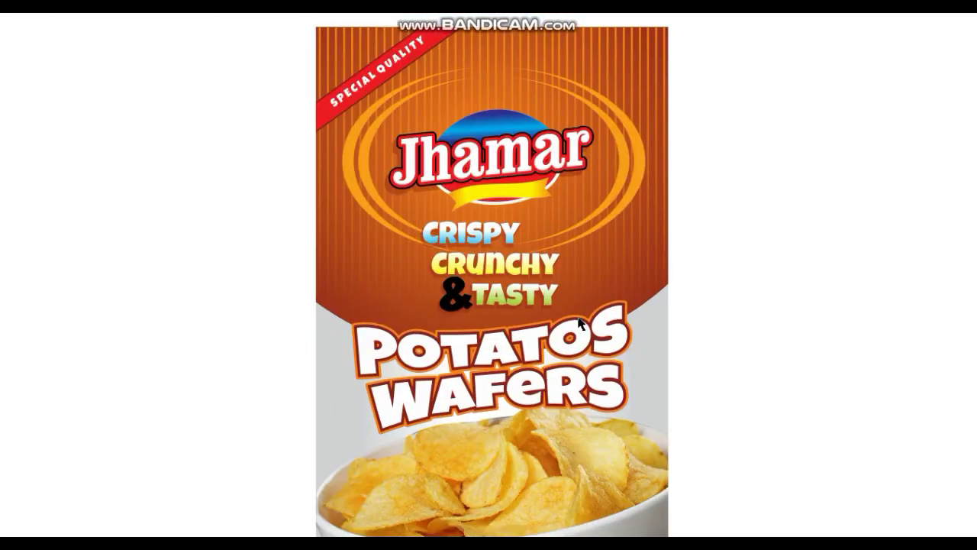
key("F9")
left_click(325, 313)
- Select the whole packet design and place a copy of it to the left of the original
scroll(494, 317, "down", 1)
left_click(595, 425)
key("ctrl+a")
left_click_drag(489, 265, 318, 266)
right_click(319, 266)
left_click(155, 317)
scroll(156, 317, "up", 1)
- Change the copied packet's circle to a radial fill with a light blue centre and a blue outer edge
double_click(413, 273)
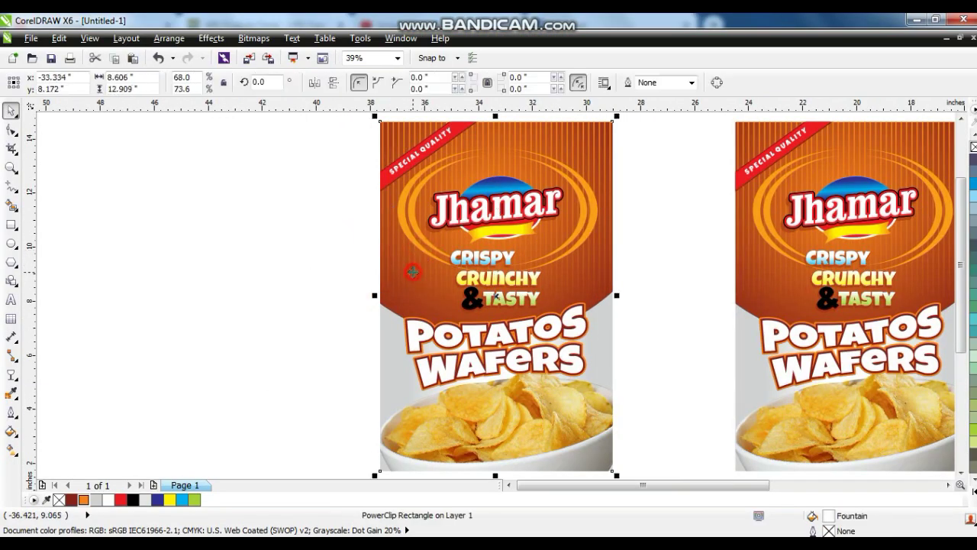
left_click(664, 192)
key("g")
left_click(969, 475)
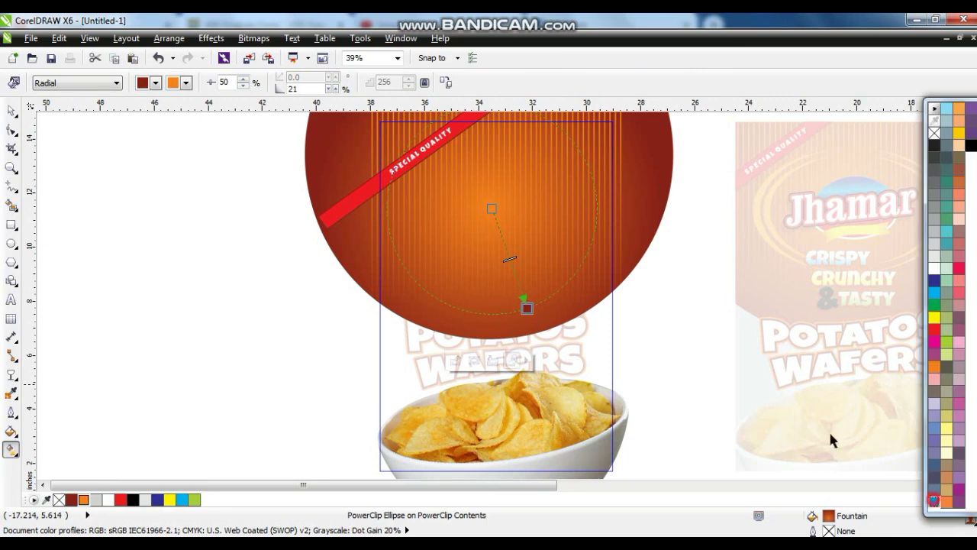
left_click_drag(527, 310, 527, 309)
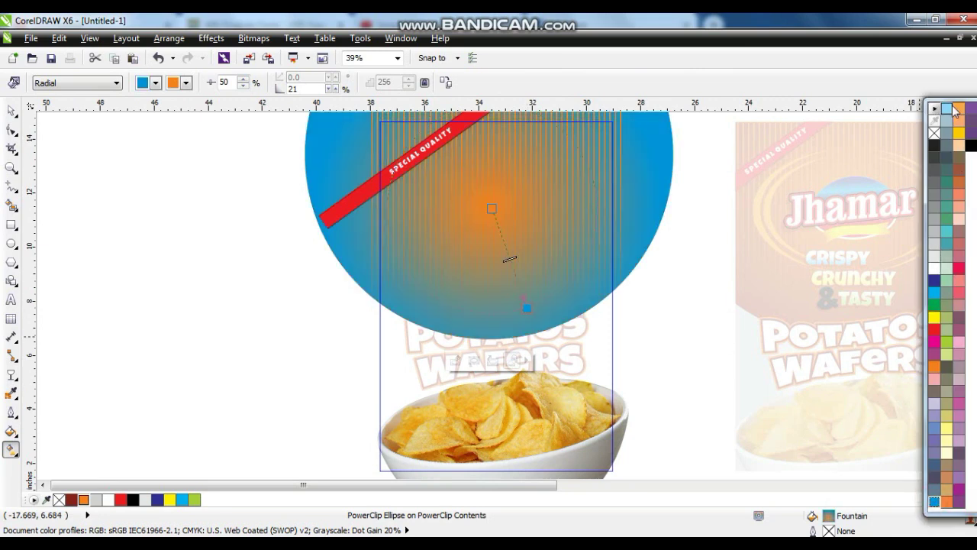
left_click_drag(497, 213, 504, 220)
left_click(620, 135)
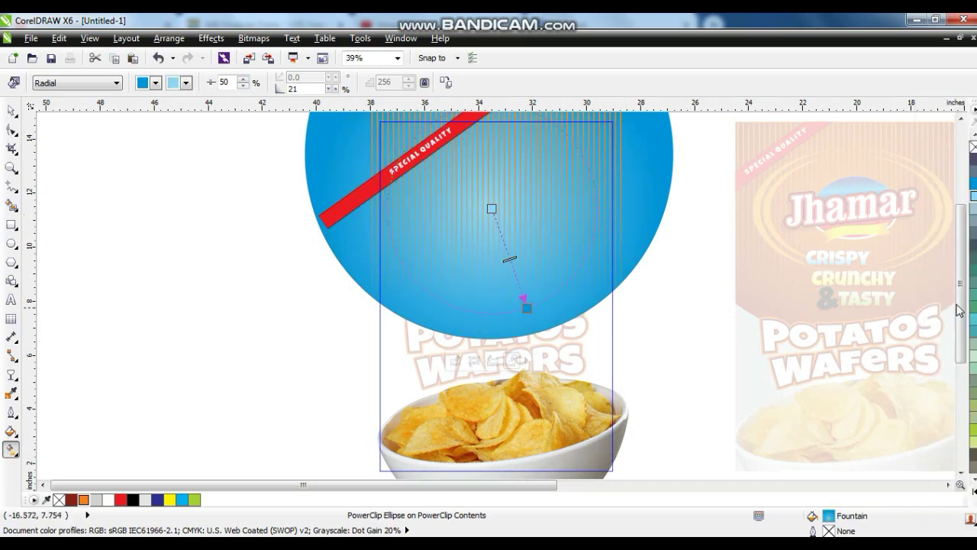
- Recolour the copied packet's stripes blue and finish editing its contents
left_click(11, 110)
left_click_drag(621, 120, 647, 121)
key("ctrl+z")
left_click(620, 130, "ctrl")
left_click(974, 184)
left_click(665, 276, "ctrl")
left_click(665, 275, "ctrl")
left_click(671, 271)
- Recolour the ring group around the blue packet's logo light blue
left_click(576, 227)
left_click(974, 320)
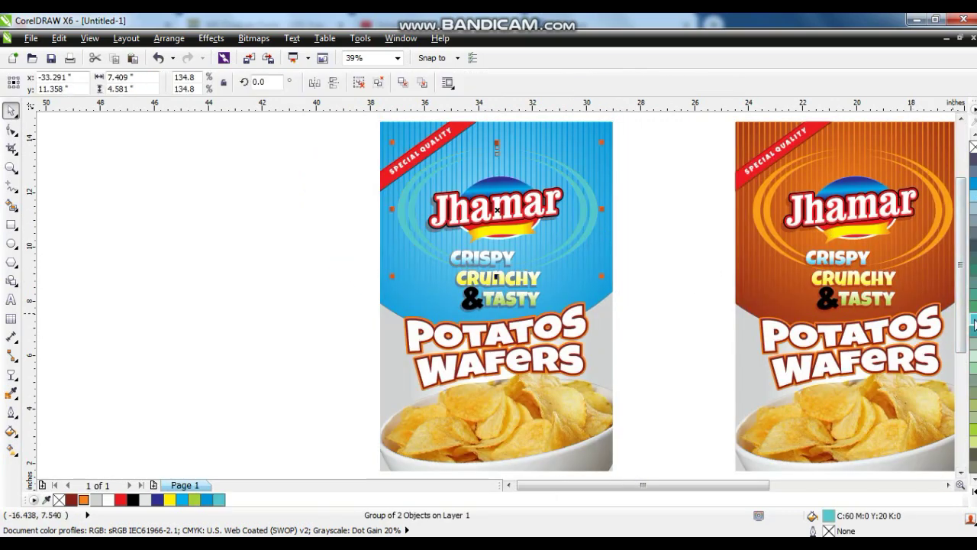
left_click(604, 325)
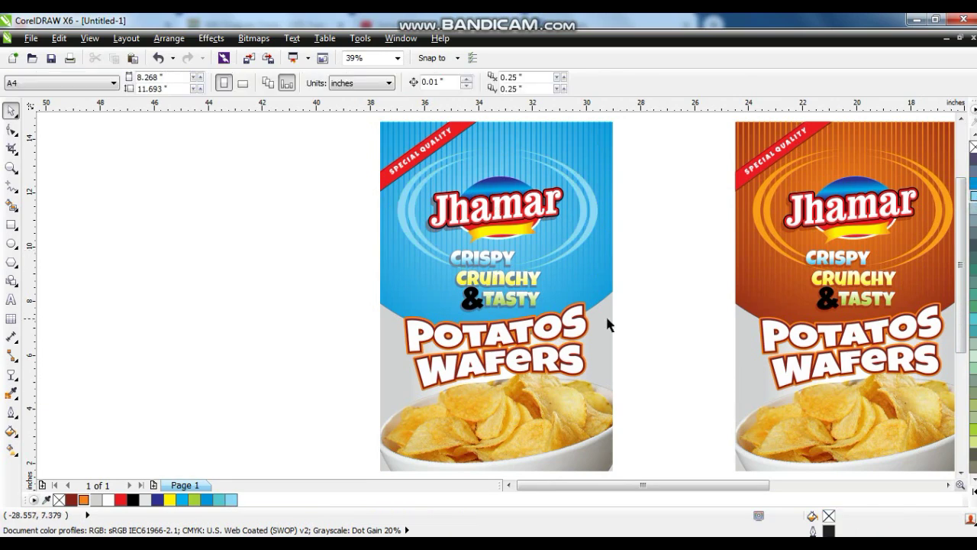
- Move the white POTATOS WAFERS text aside and give its border shape a C100 M20 fill and C40 outline
left_click_drag(585, 329, 502, 329)
left_click(574, 334)
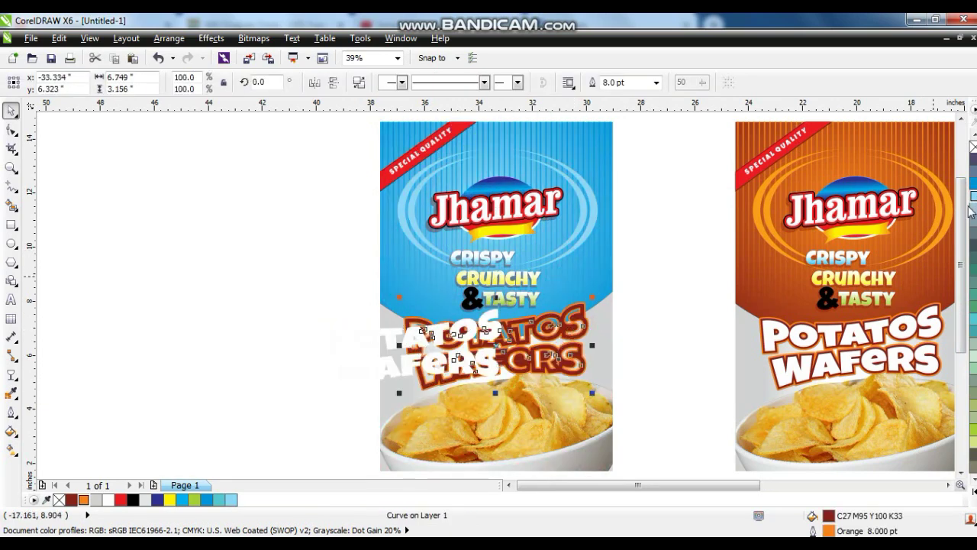
left_click(974, 186)
right_click(974, 196)
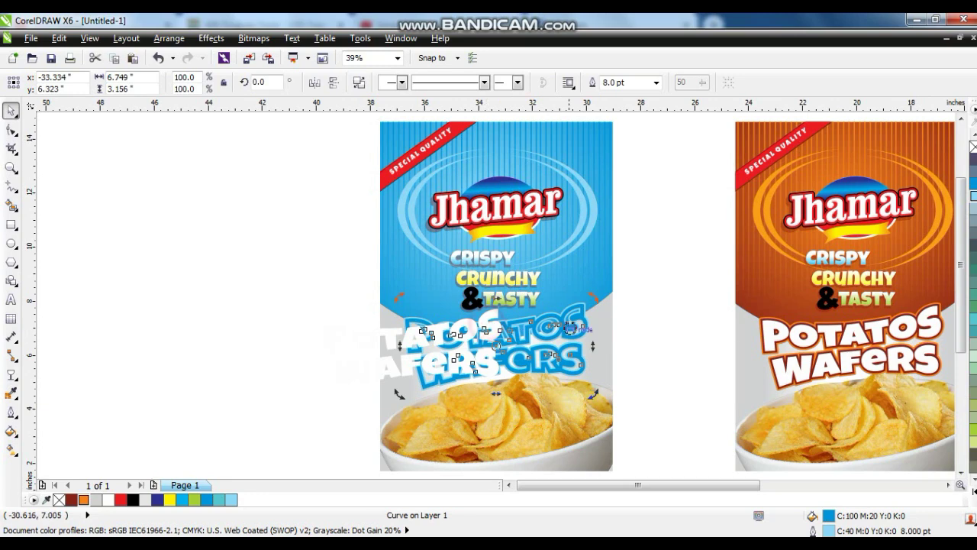
- Centre the white POTATOS WAFERS text back over its blue border shape
left_click(658, 315)
left_click(496, 328)
left_click(581, 312, "shift")
key("c")
key("e")
left_click(641, 309)
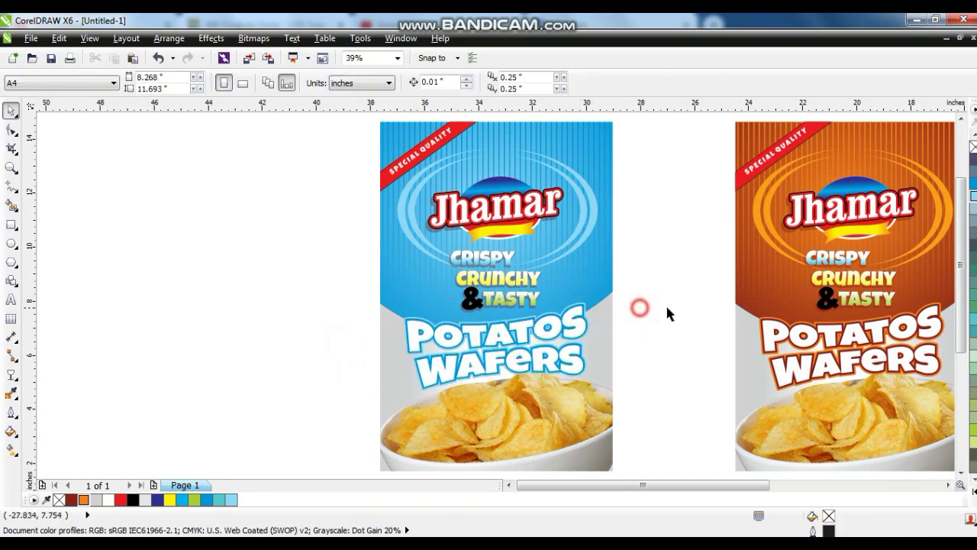
- Recolour the word CRISPY on the blue packet white
left_click(495, 270)
key("g")
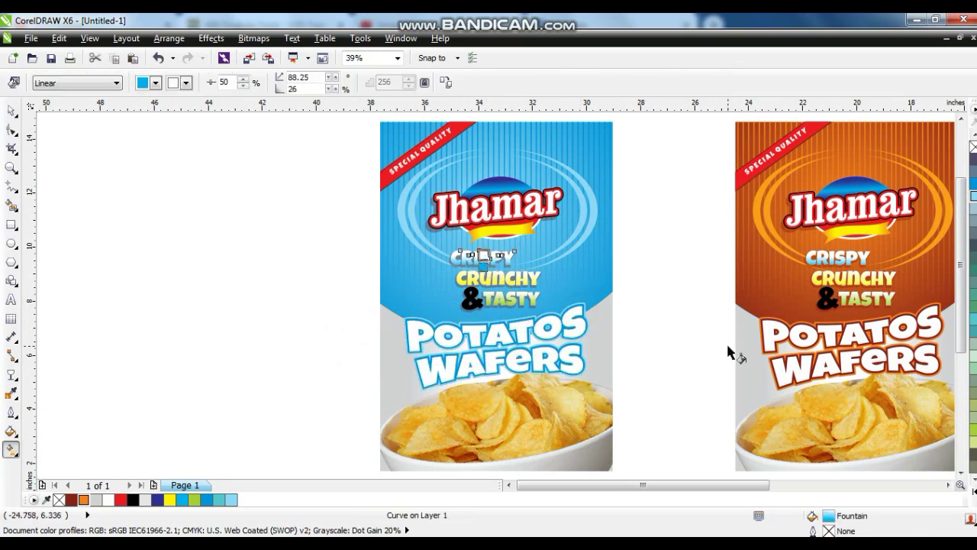
left_click(973, 493)
left_click(935, 281)
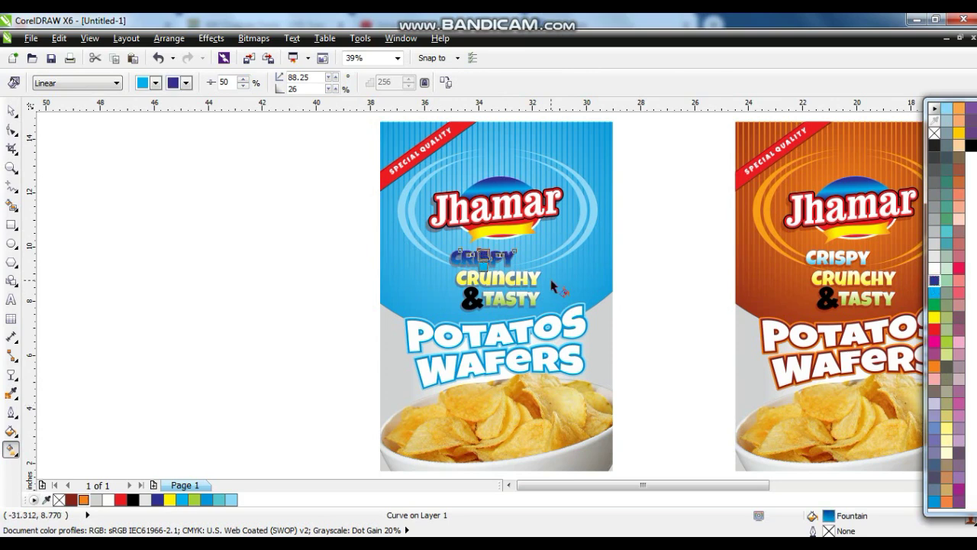
left_click(12, 111)
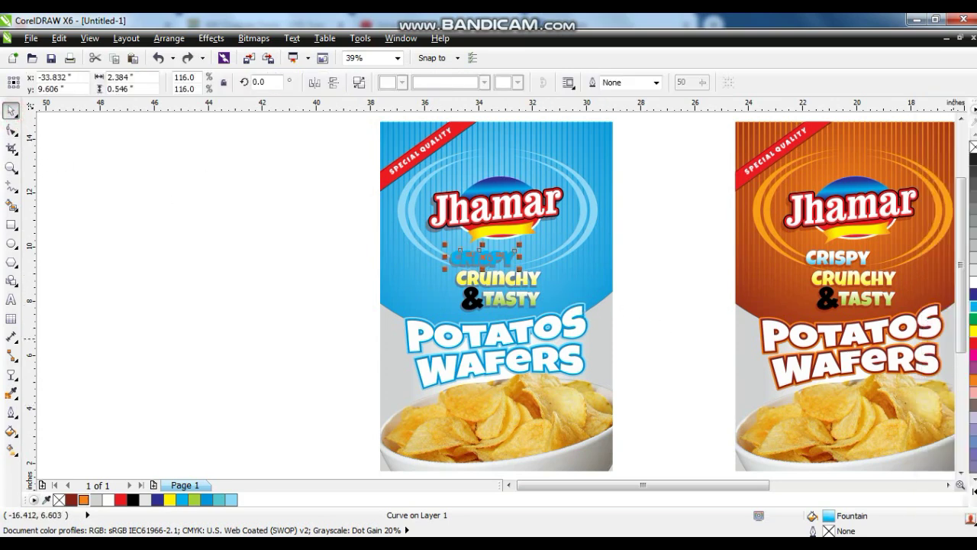
left_click(659, 306)
- Open the blue packet's contents, recolour the SPECIAL QUALITY band dark blue and finish editing
left_click(495, 251)
left_click(495, 250, "ctrl")
left_click(241, 177)
left_click(331, 209)
left_click(364, 81)
left_click(190, 198)
left_click(333, 206)
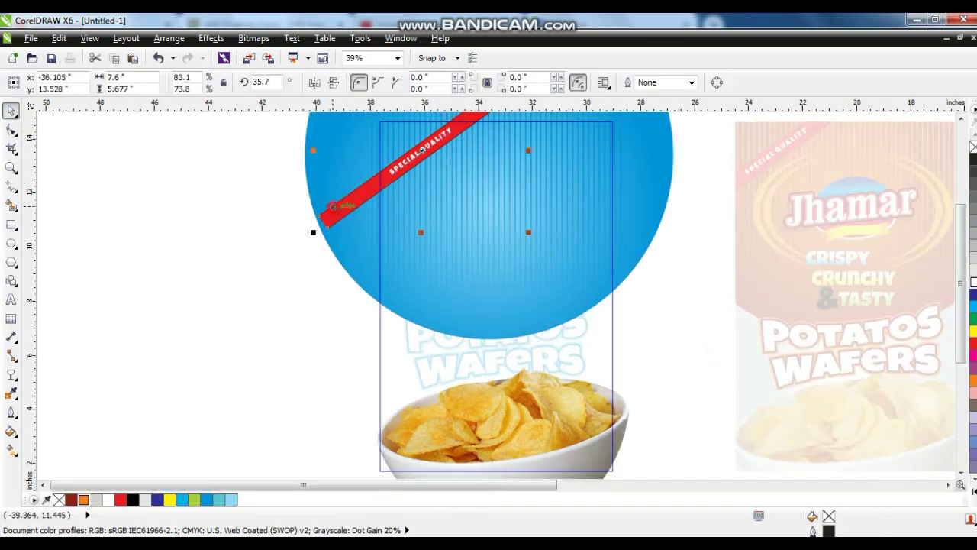
left_click(973, 295)
left_click(693, 307, "ctrl")
left_click(689, 307)
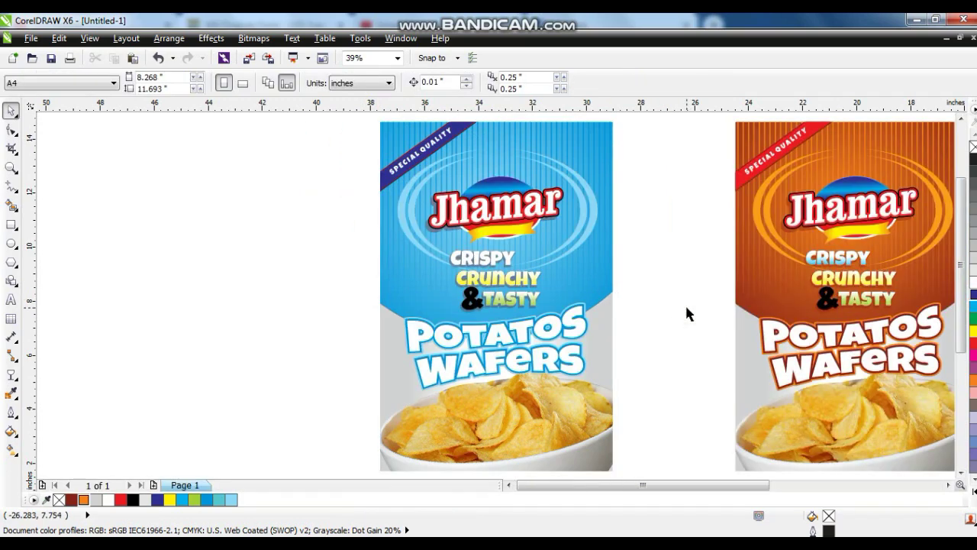
scroll(687, 313, "down", 1)
scroll(495, 346, "up", 1)
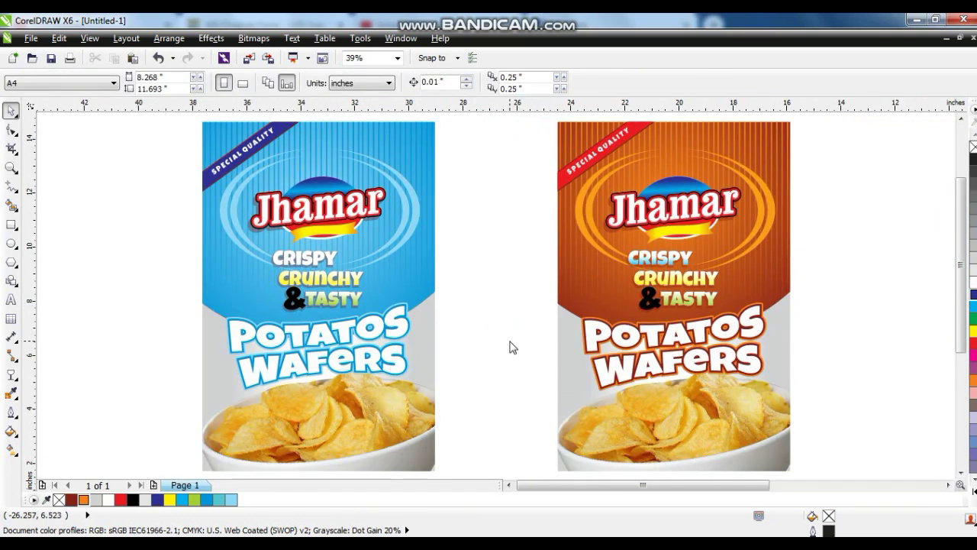